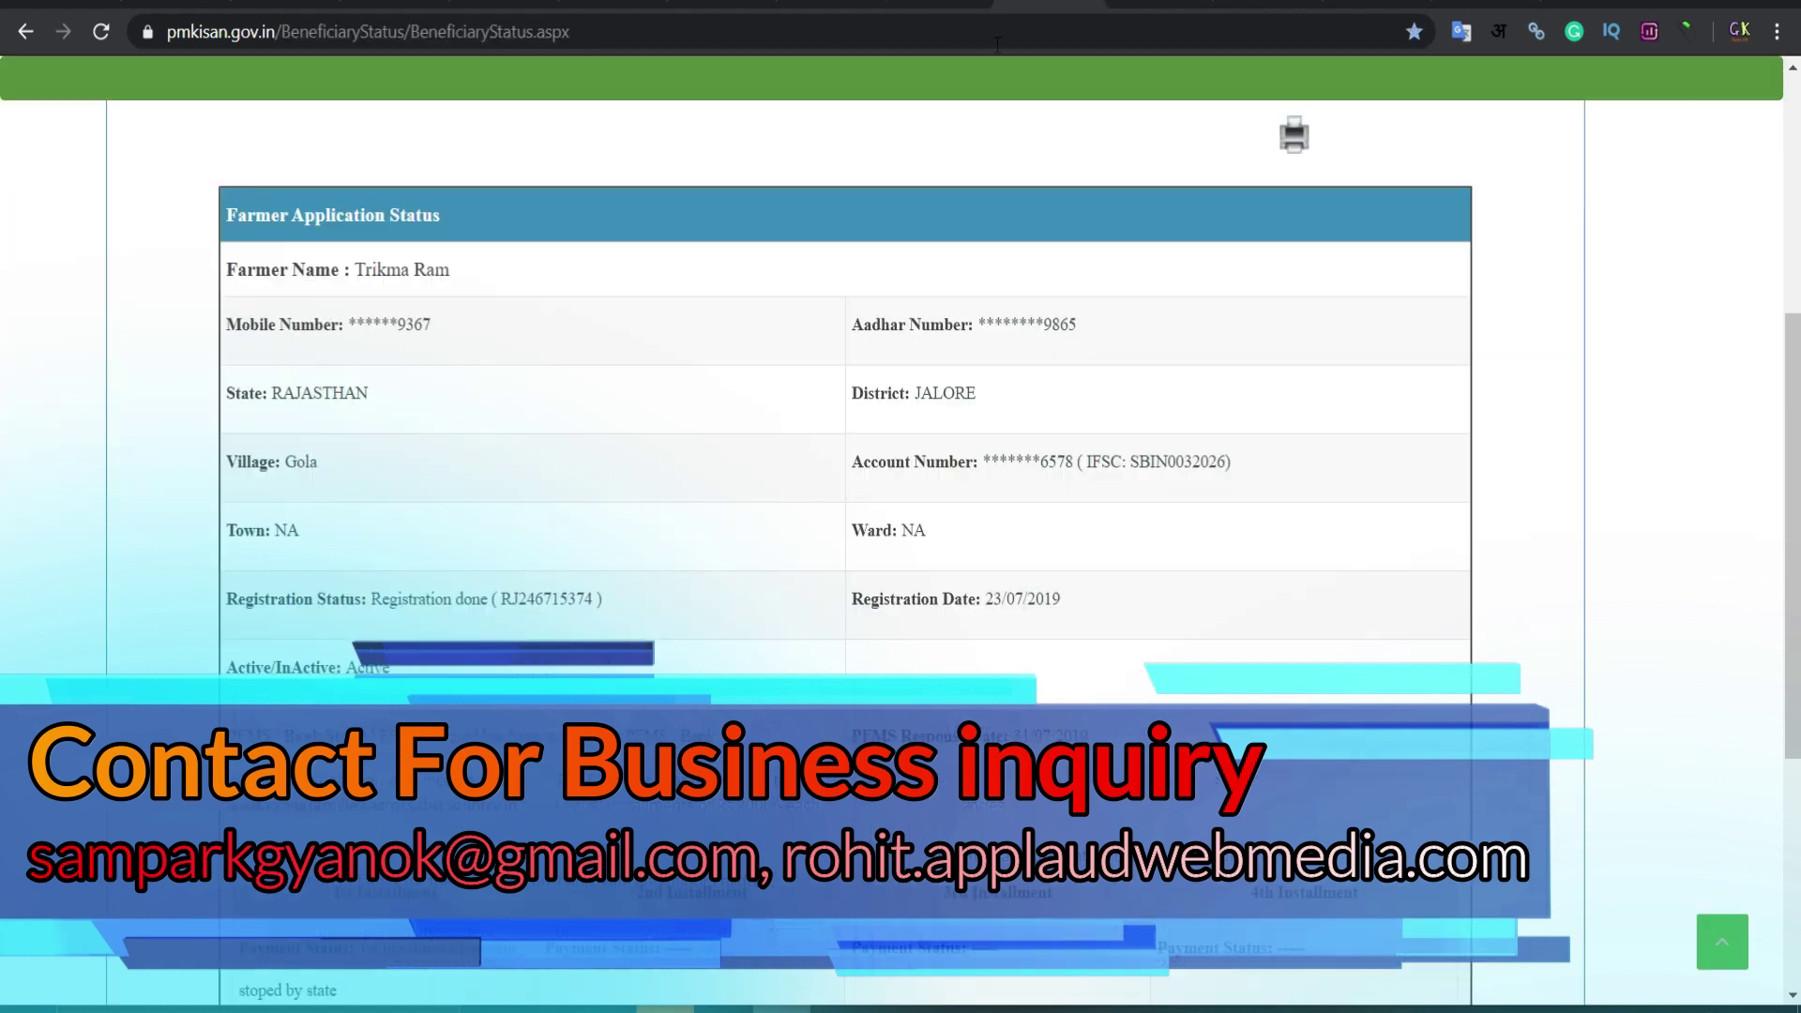
Check the Aadhar status and the 1st installment payment status in the farmer's application record
scroll(981, 394, down, 4)
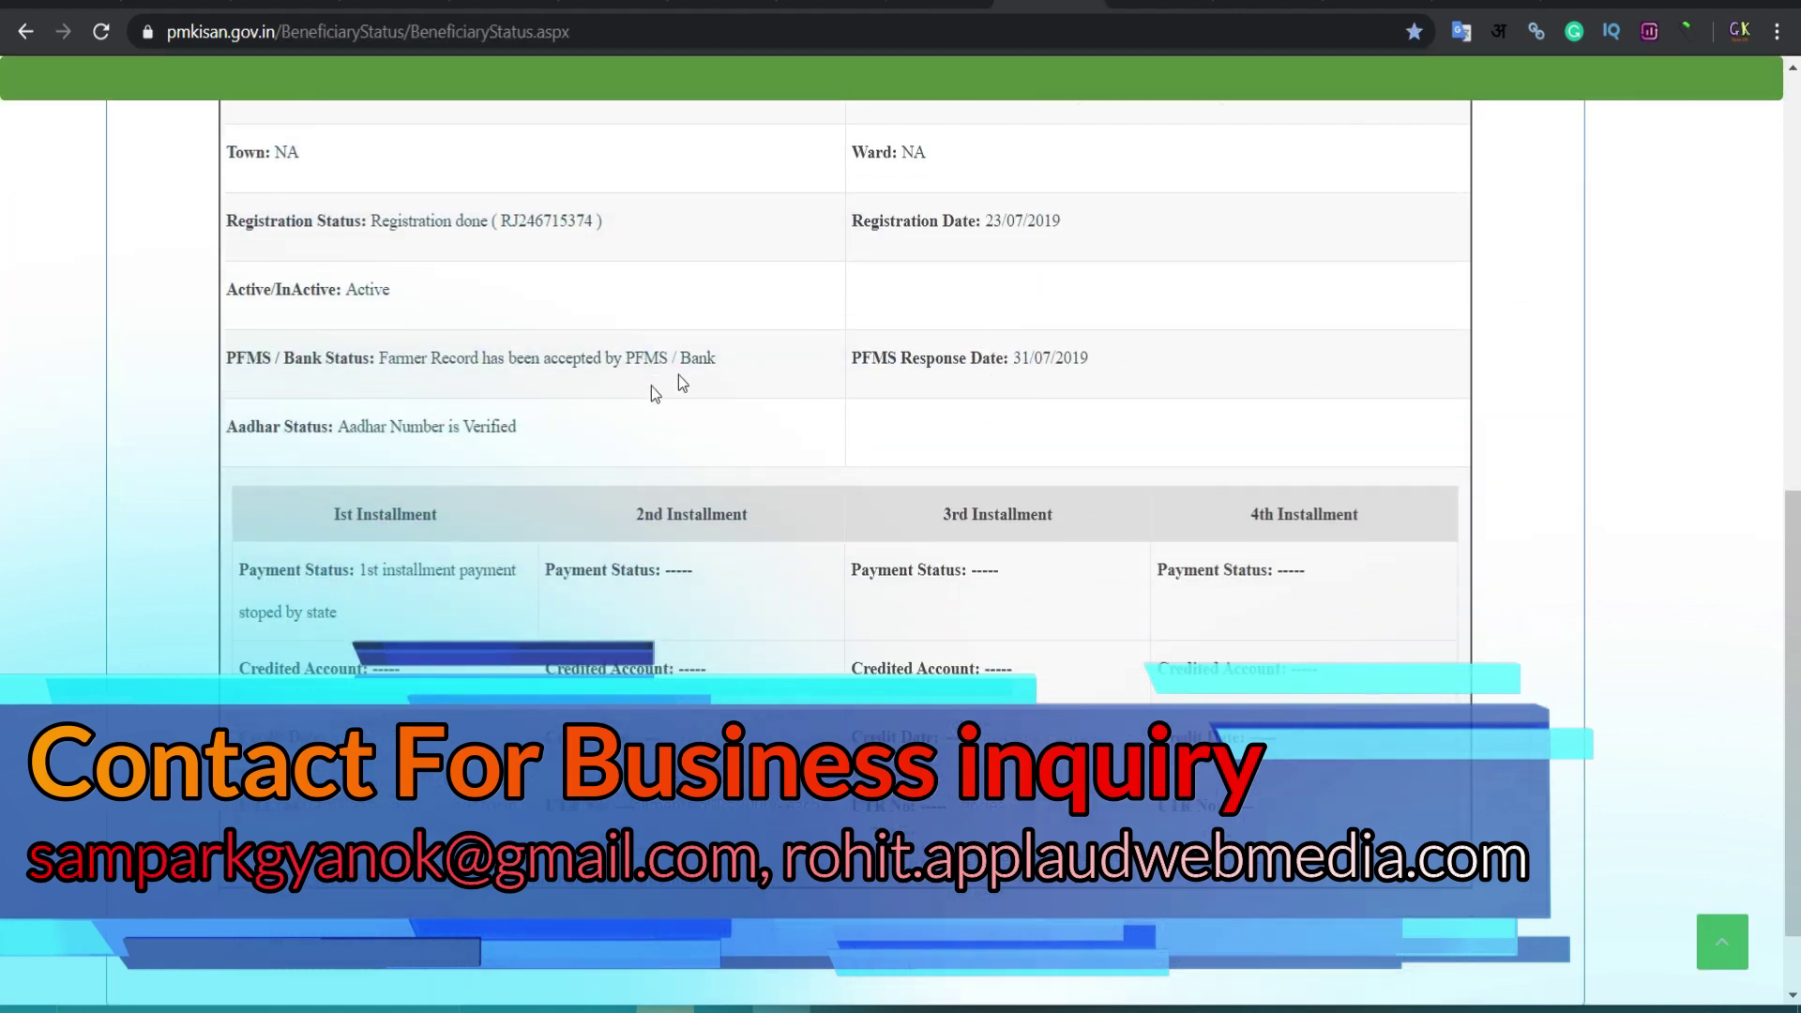
drag(342, 427, 551, 430)
drag(360, 569, 417, 614)
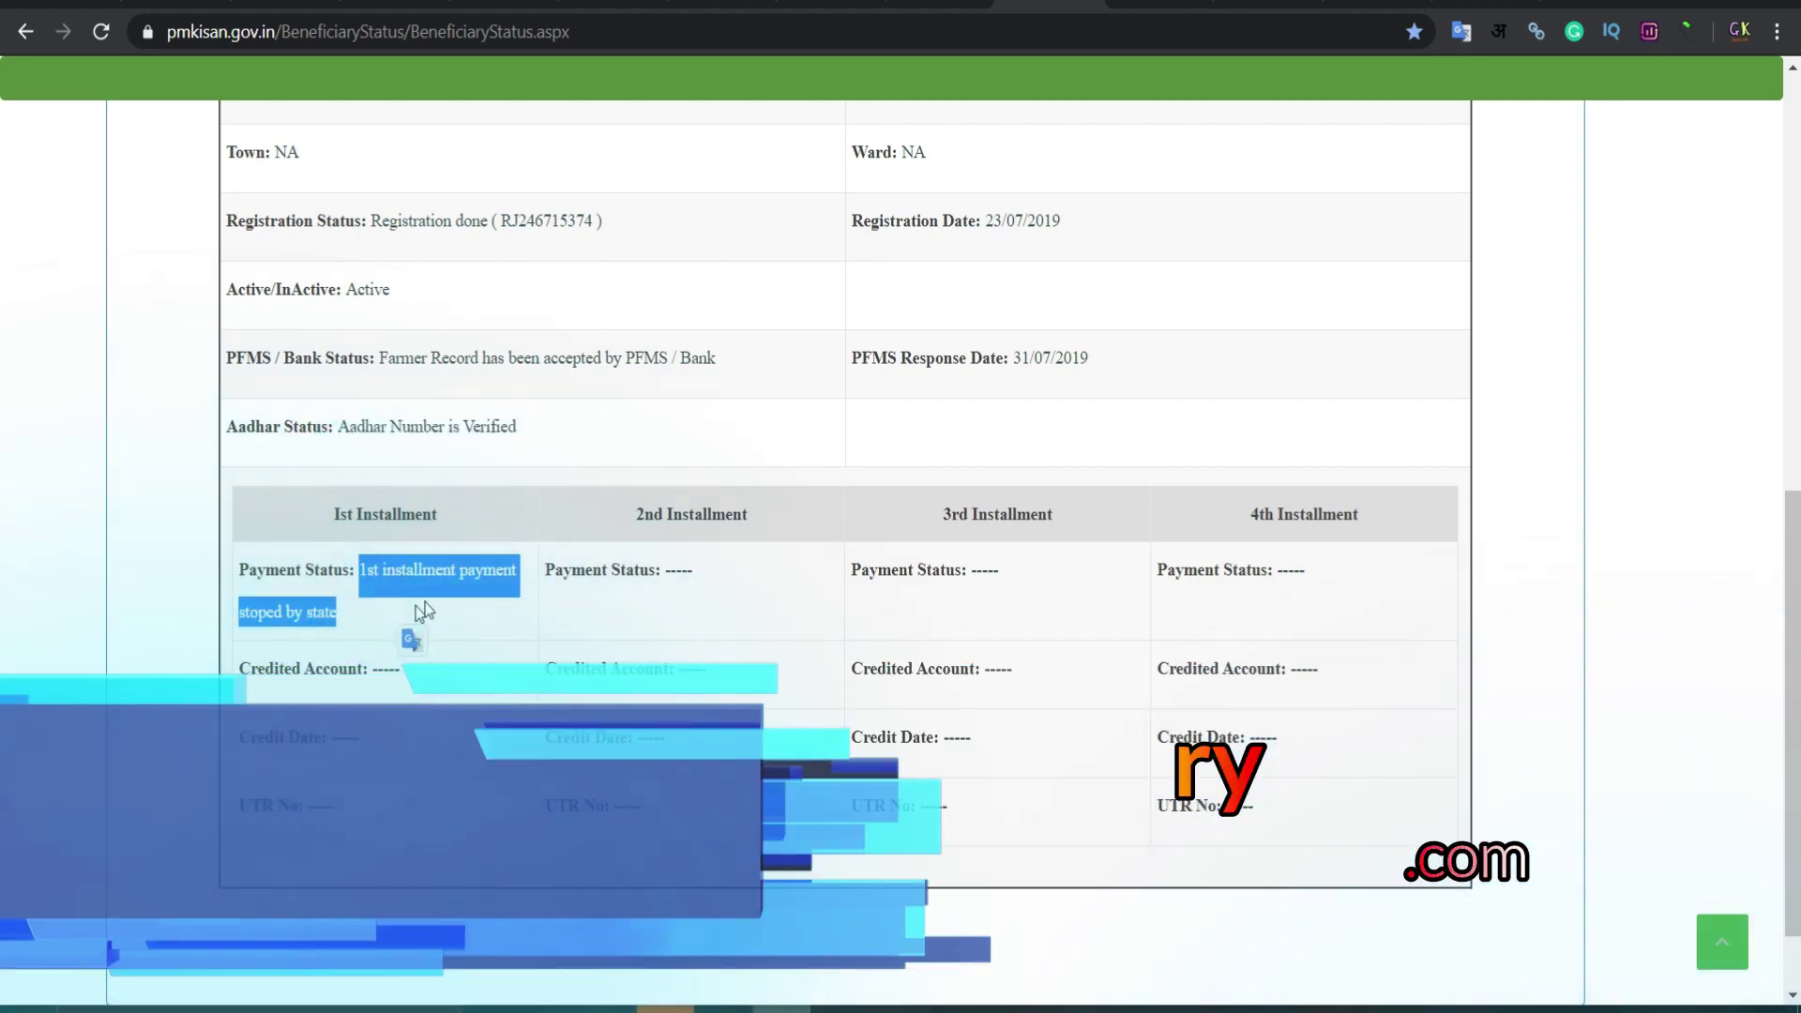
click(708, 459)
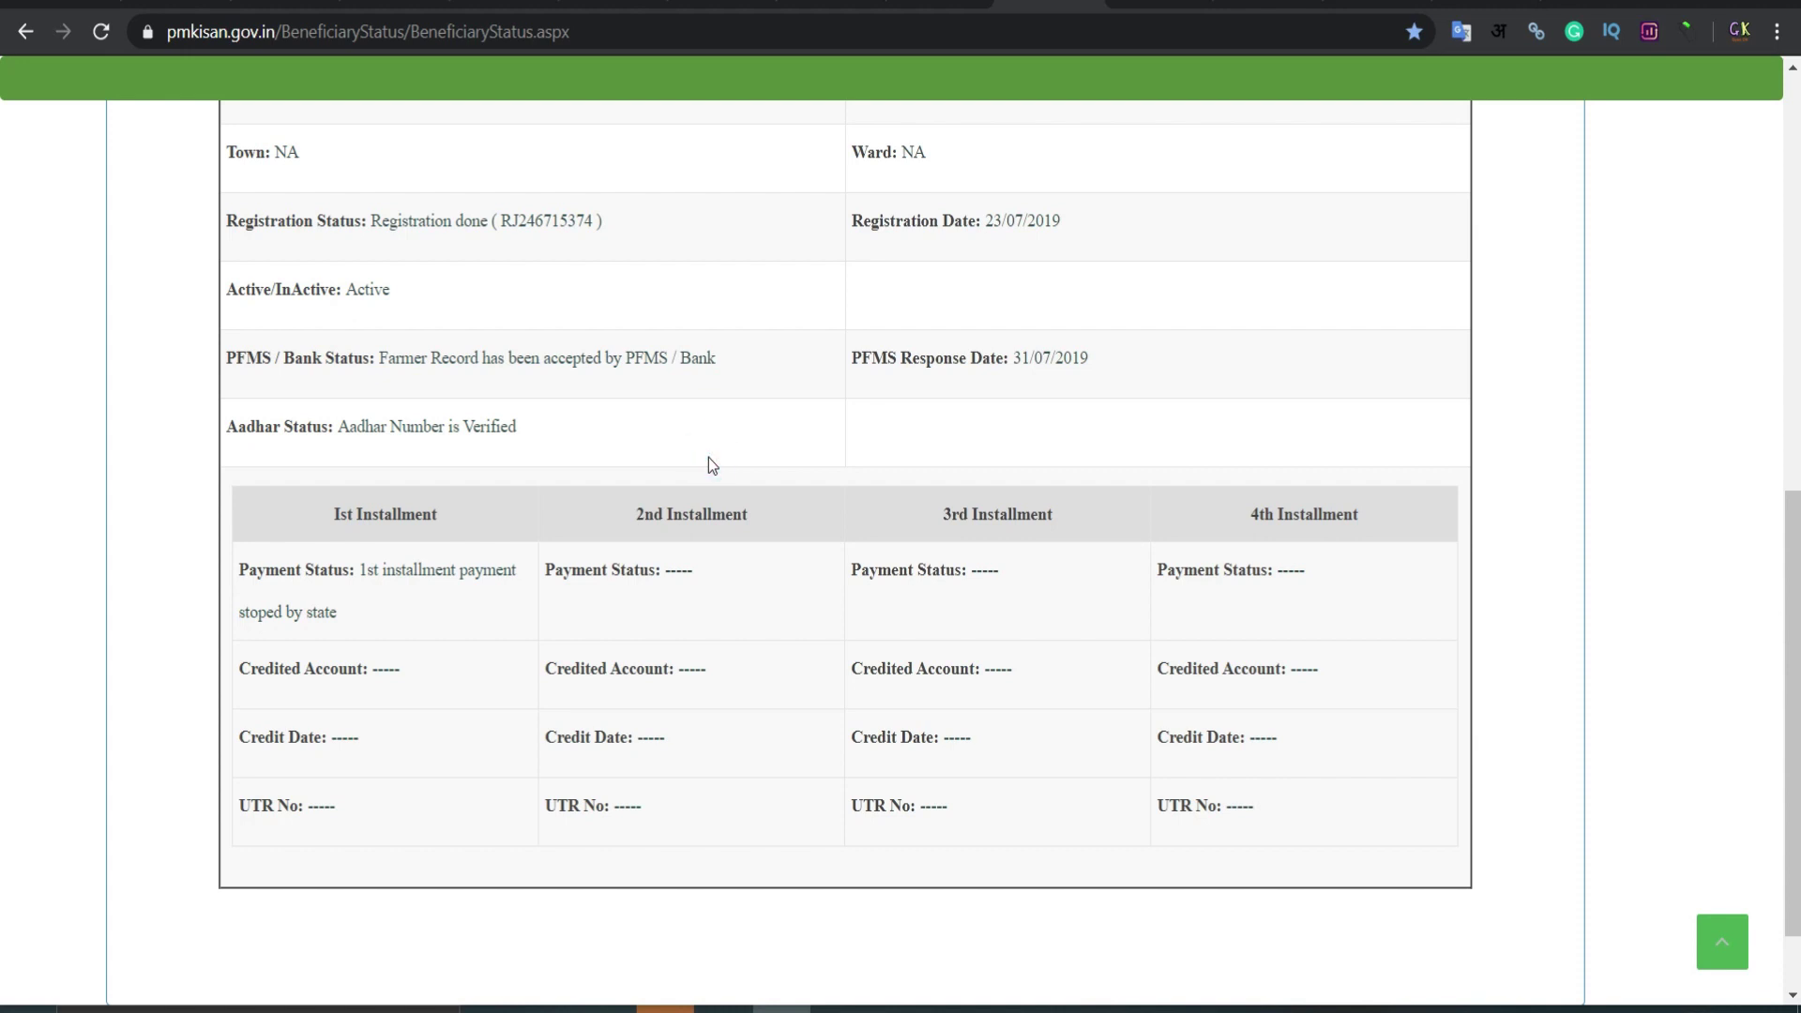
Review the farmer's details and highlight the PFMS / Bank status and the Aadhar status
scroll(708, 460, up, 1)
scroll(708, 459, up, 1)
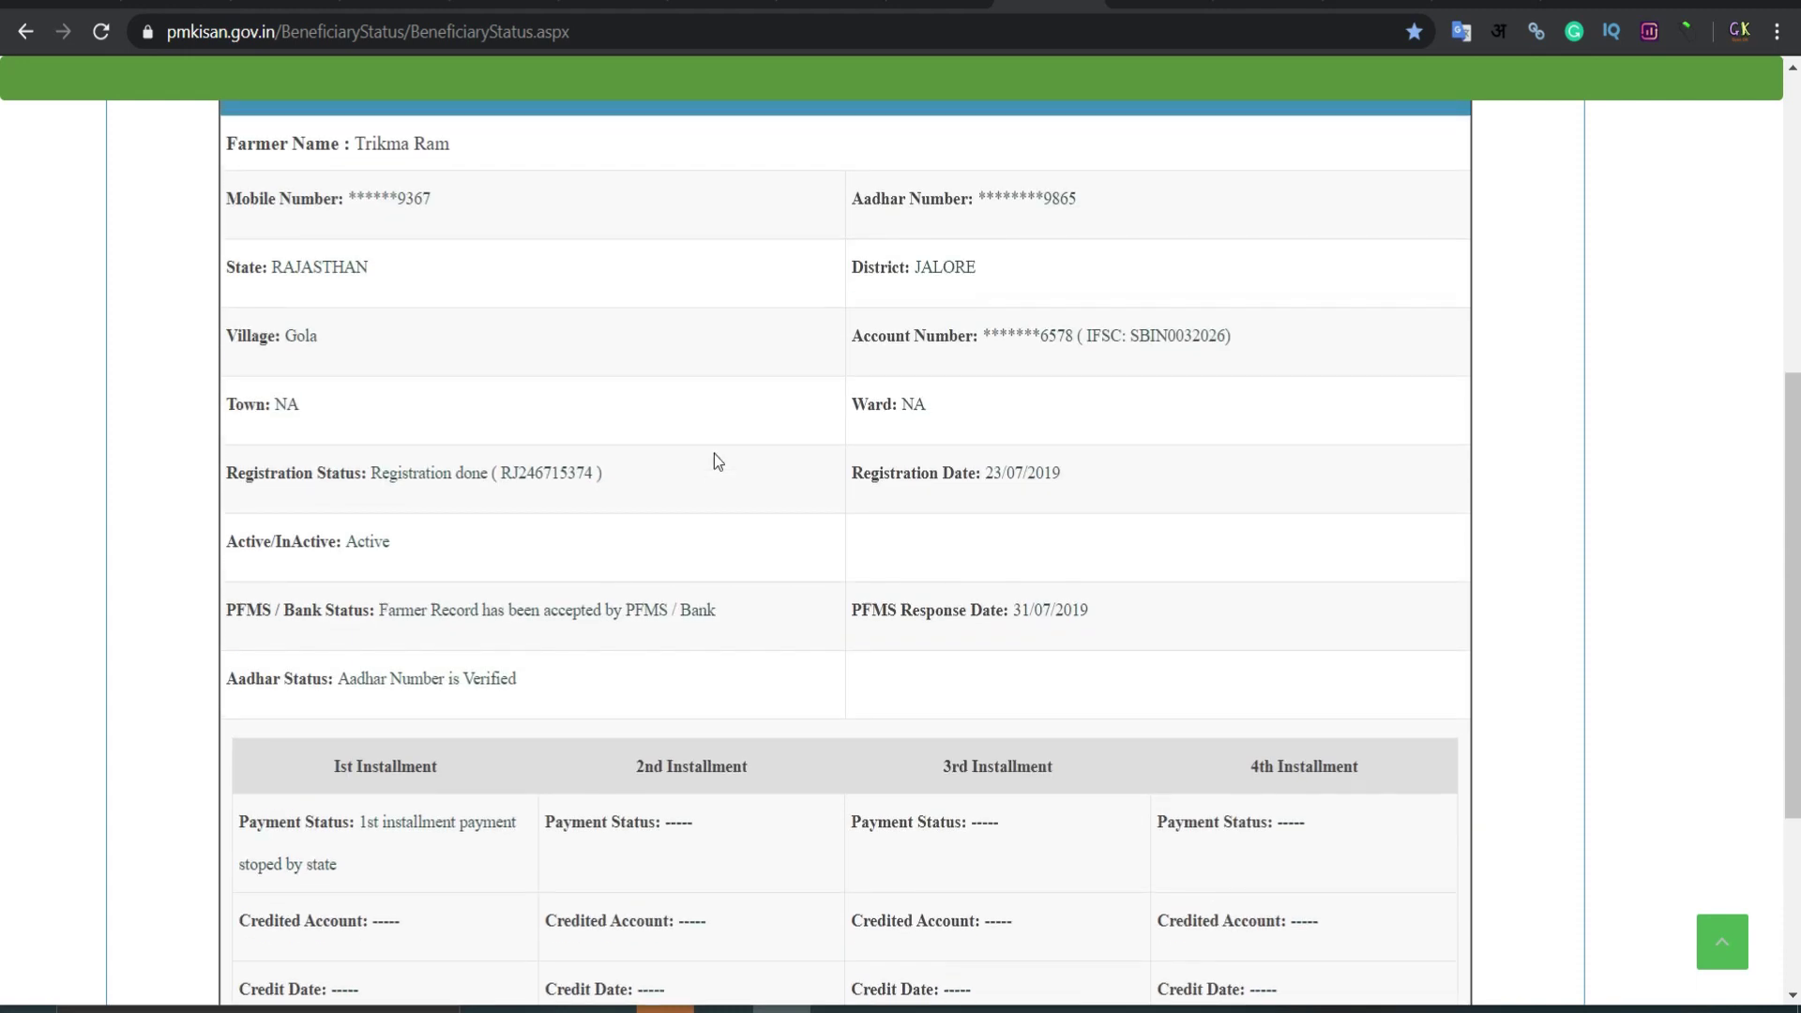
scroll(716, 461, down, 1)
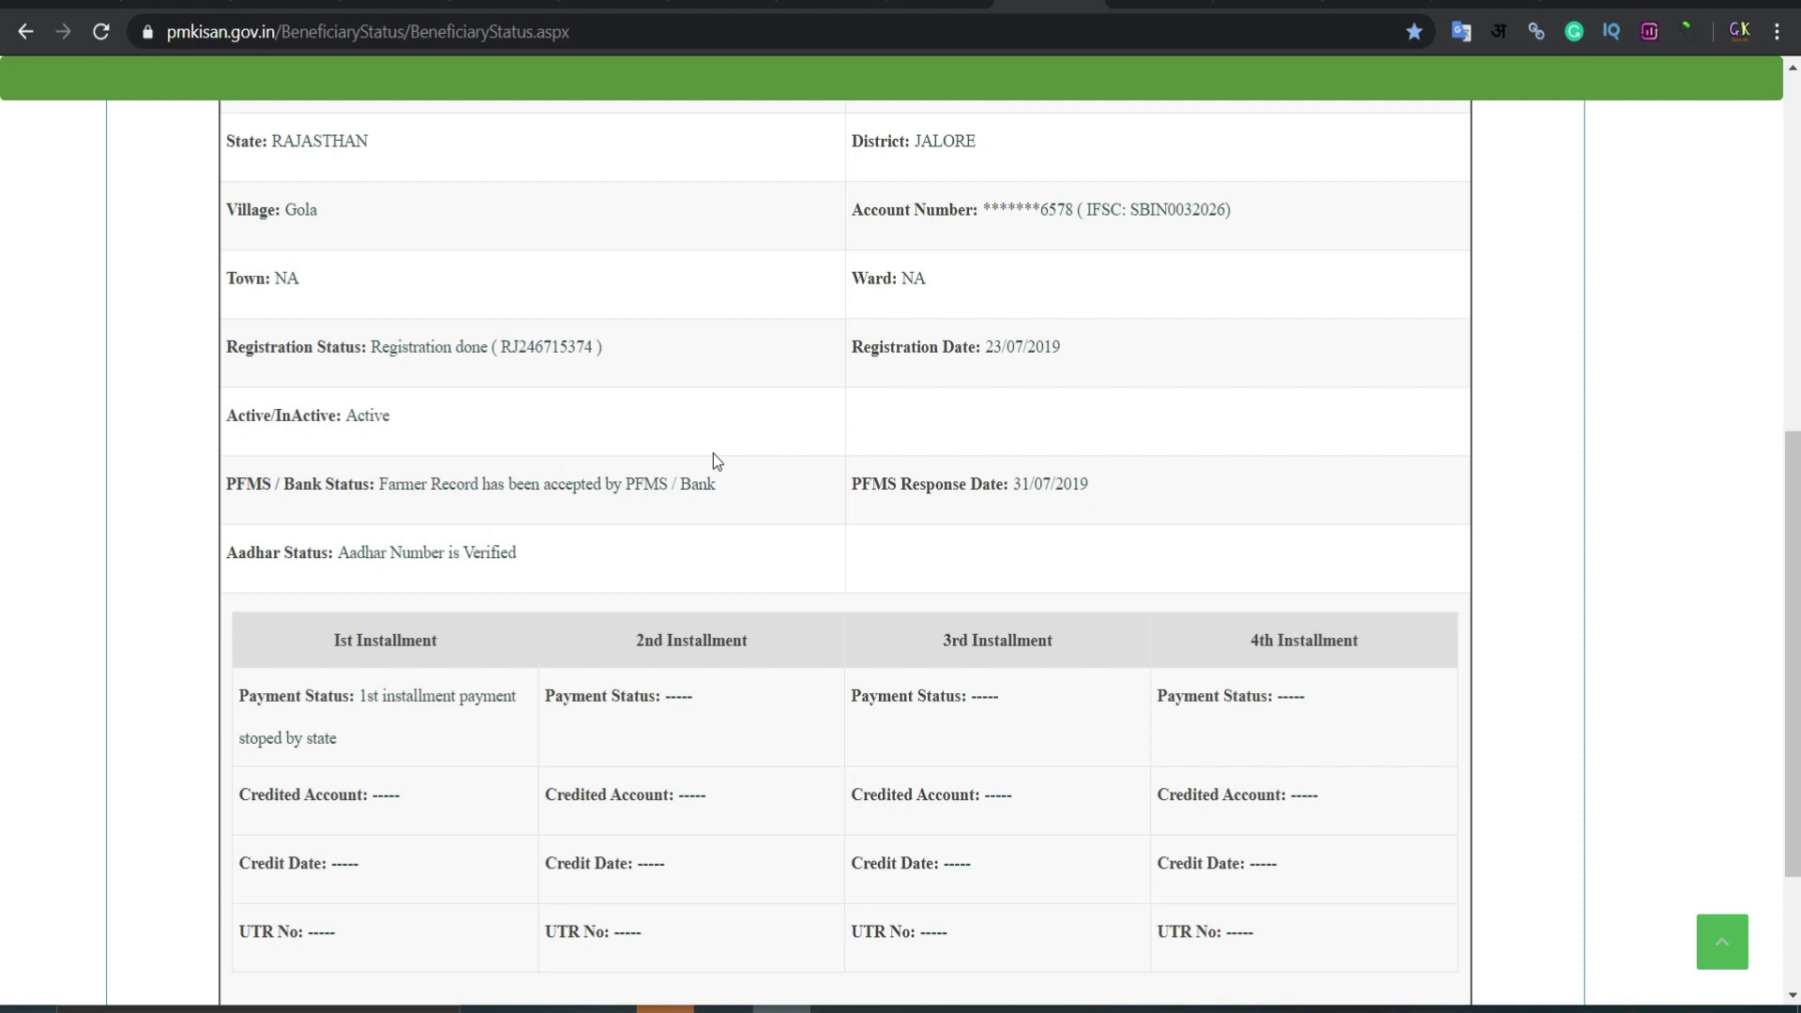
drag(379, 484, 714, 485)
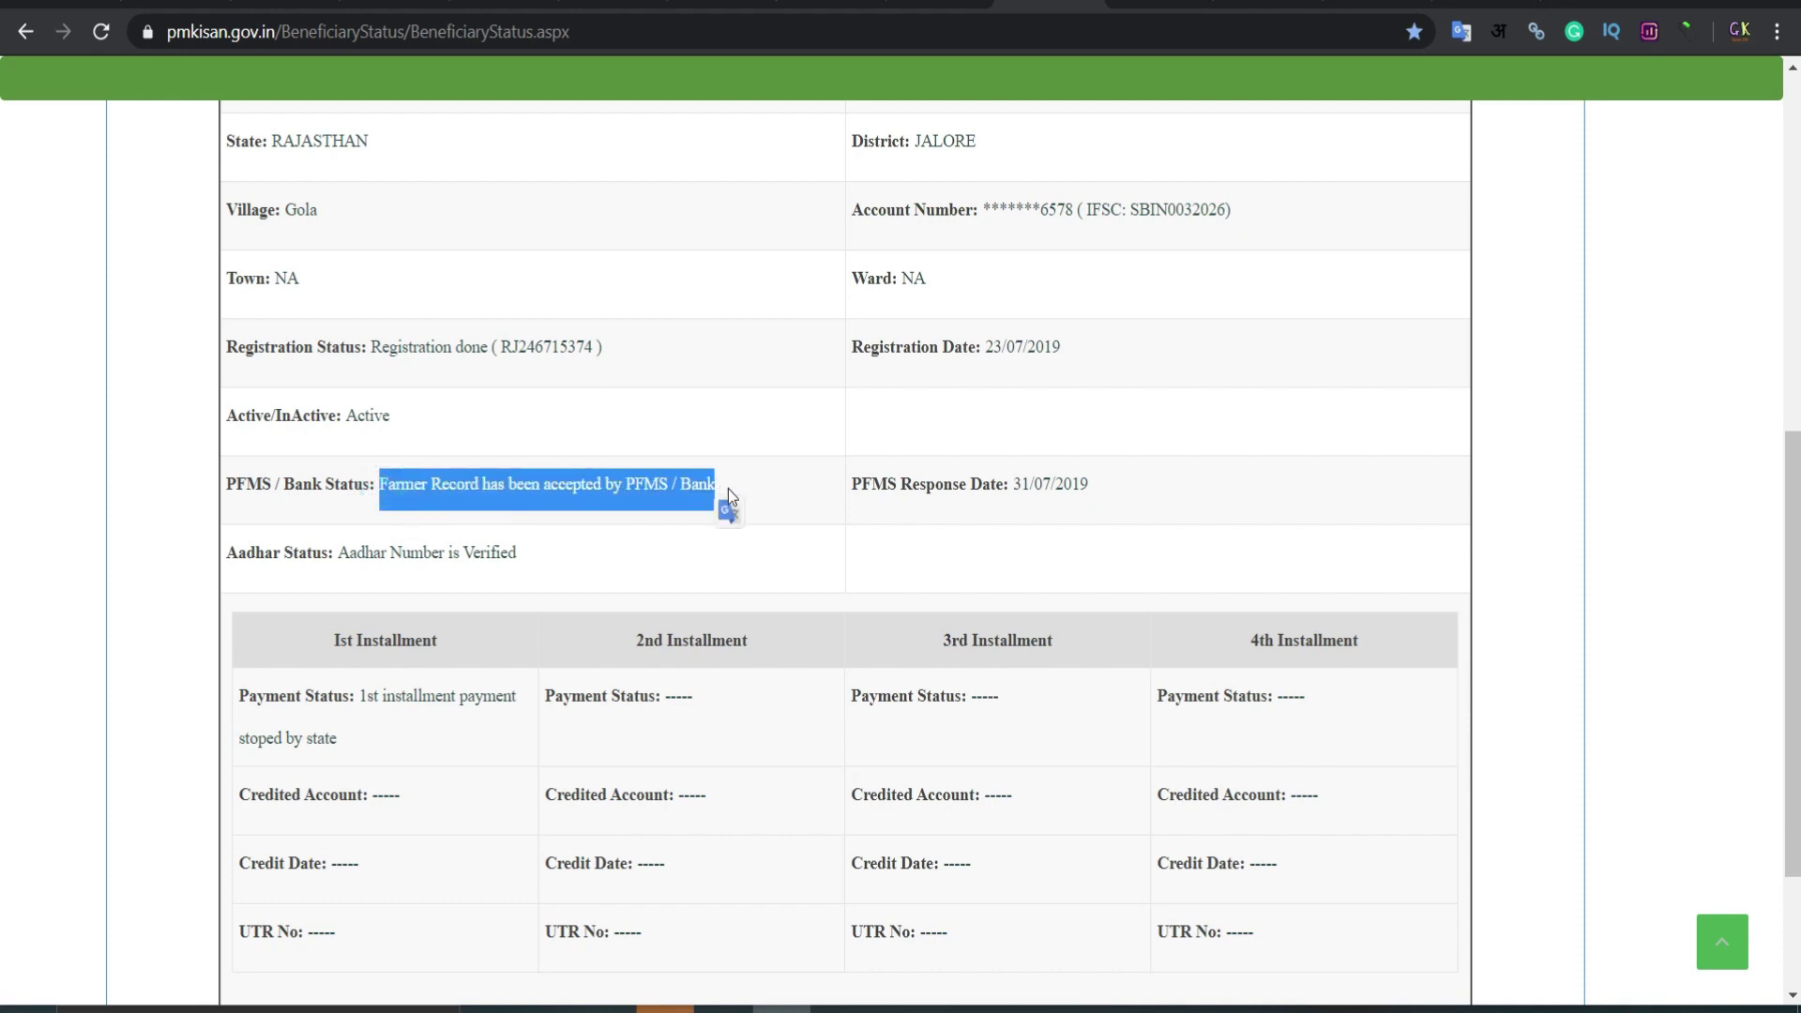
click(338, 551)
drag(338, 552, 514, 554)
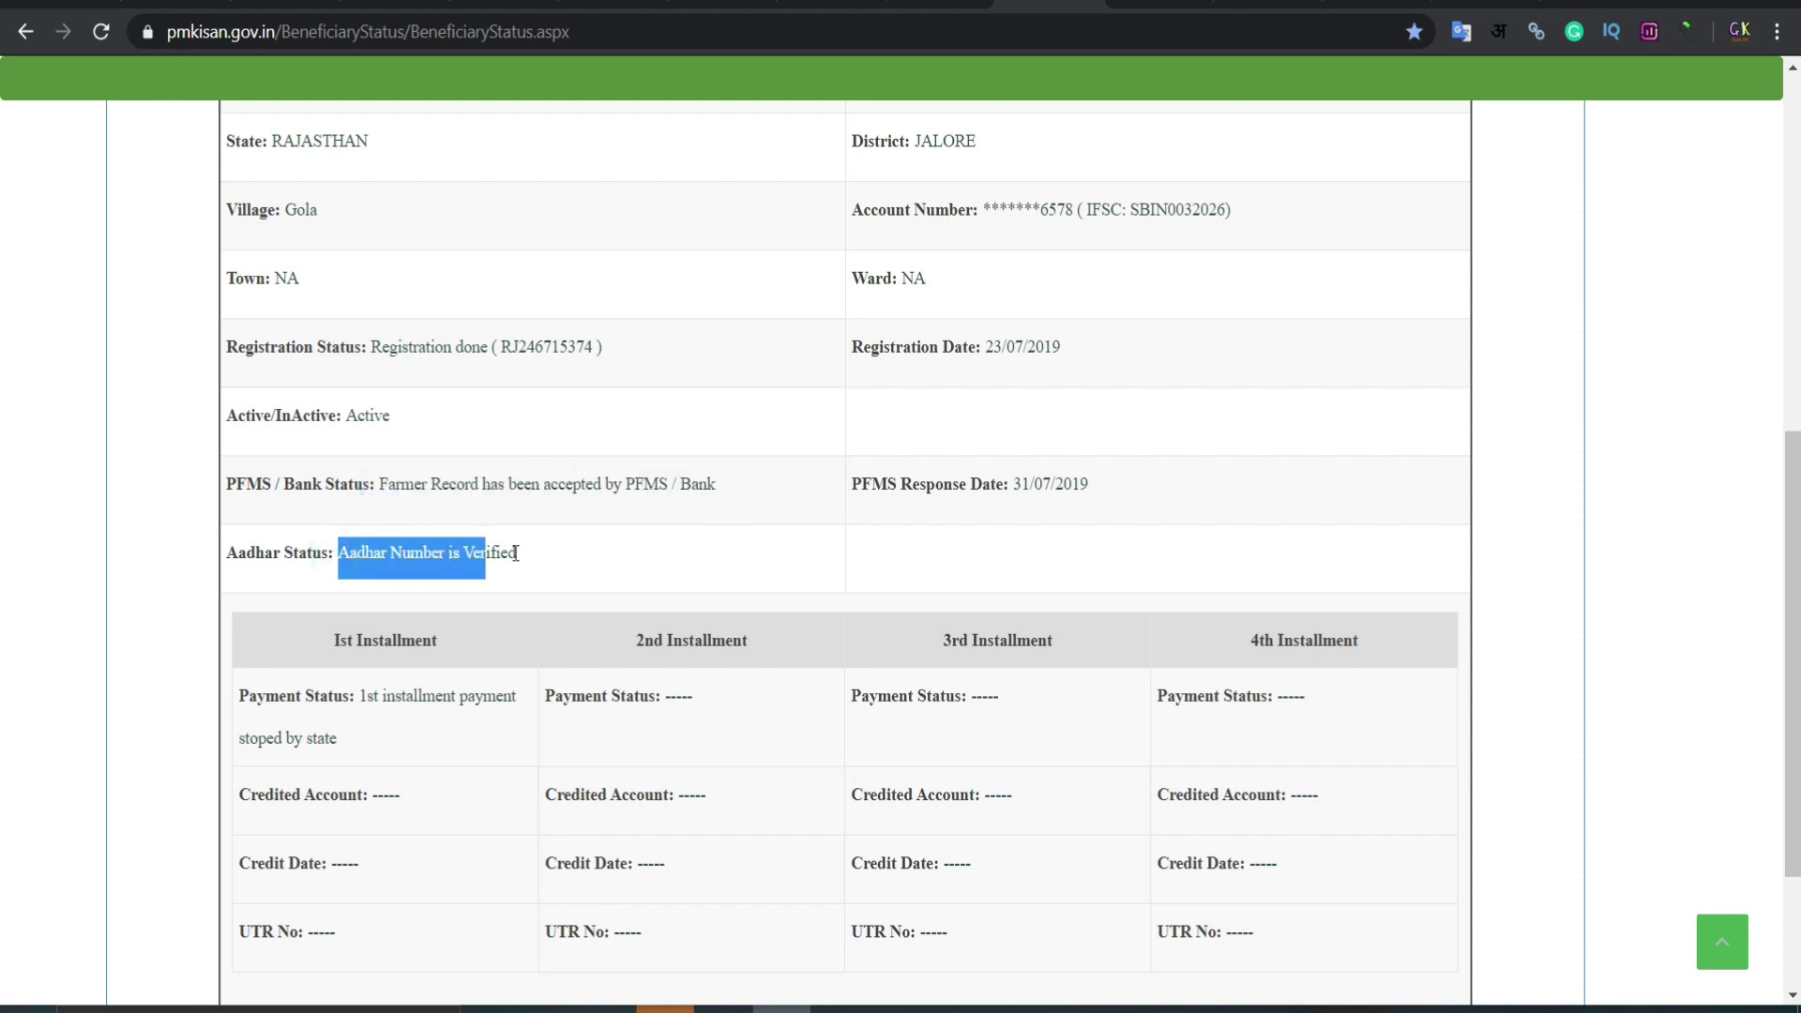
click(579, 557)
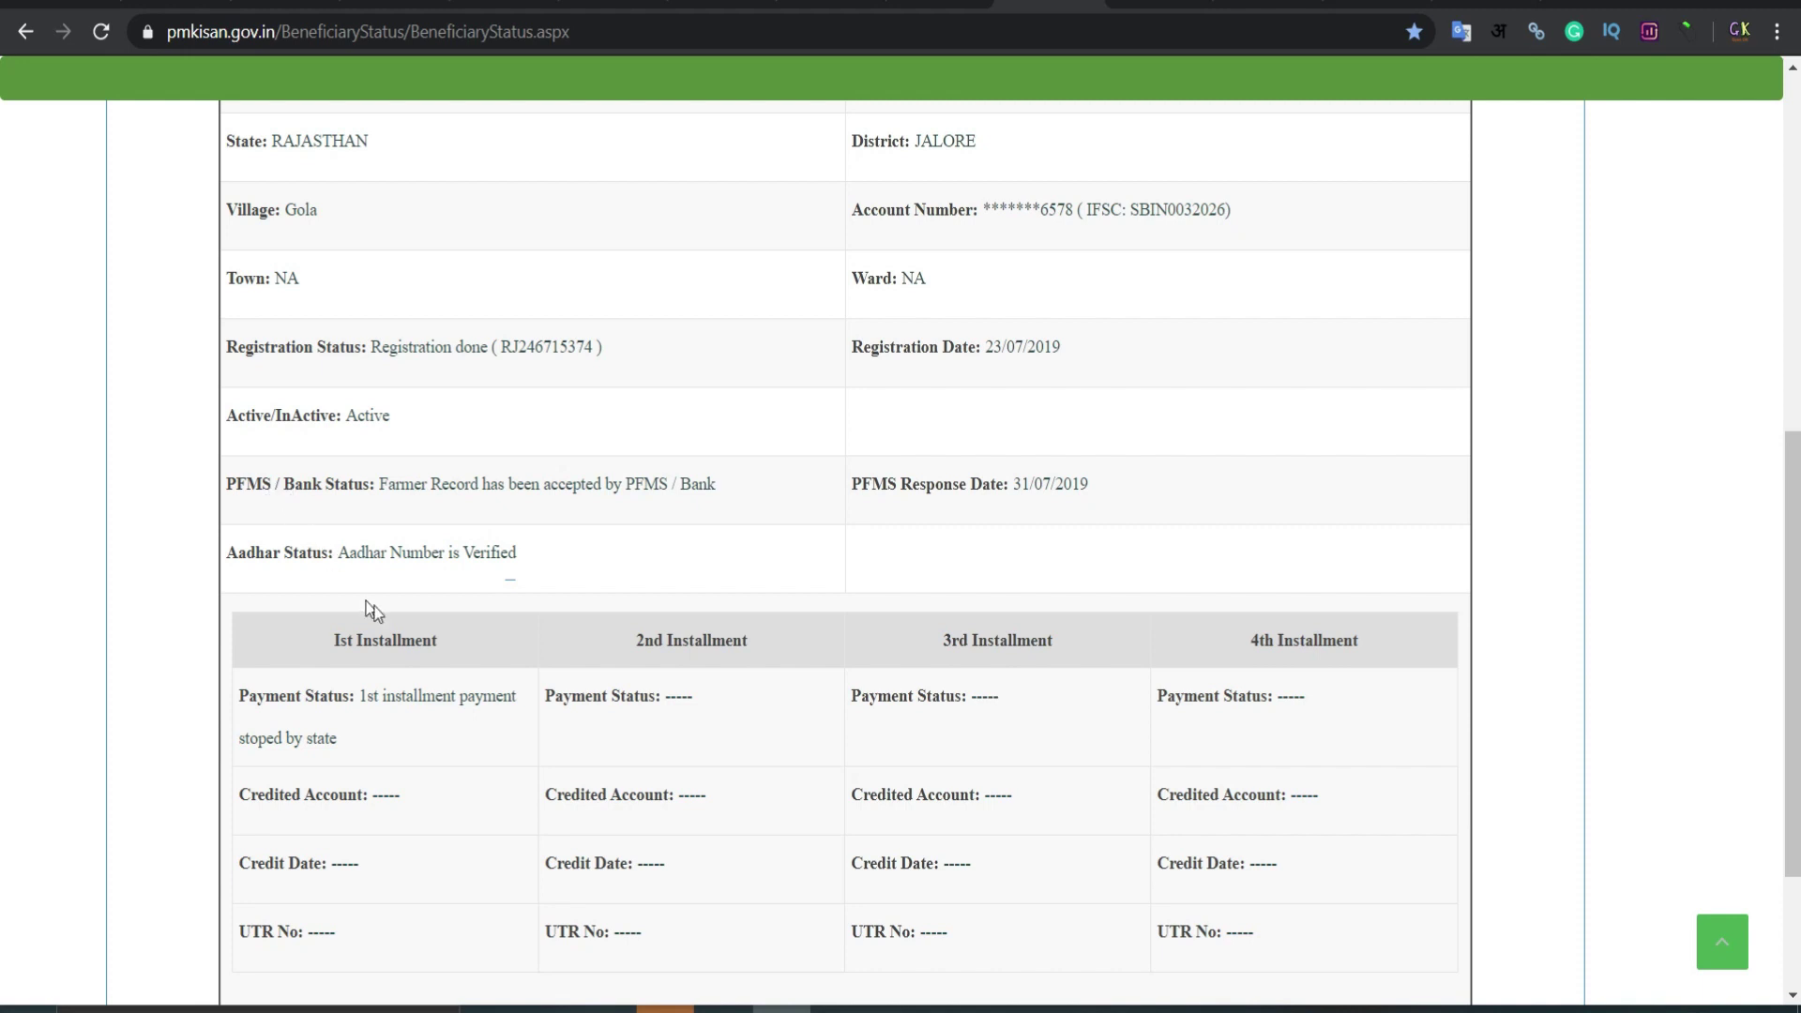
Check the 1st installment payment status against the farmer's personal details, Aadhar number and bank account number
drag(363, 699, 418, 739)
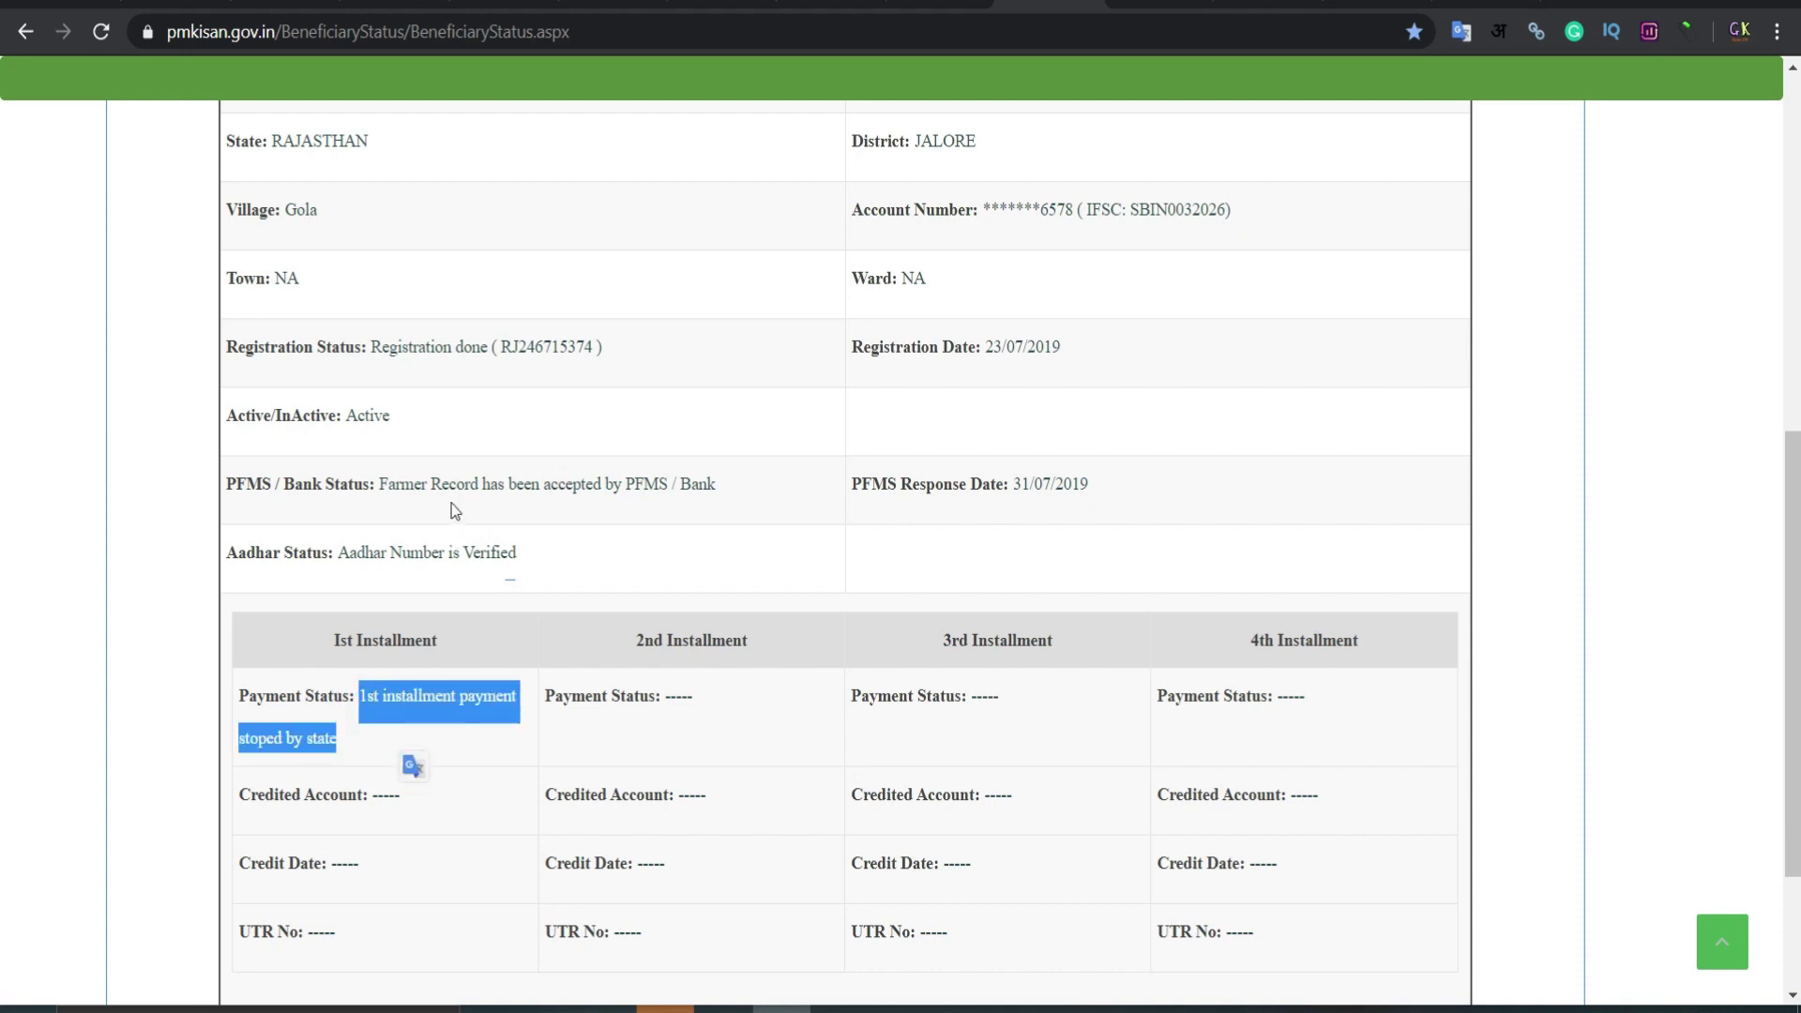
scroll(458, 459, up, 1)
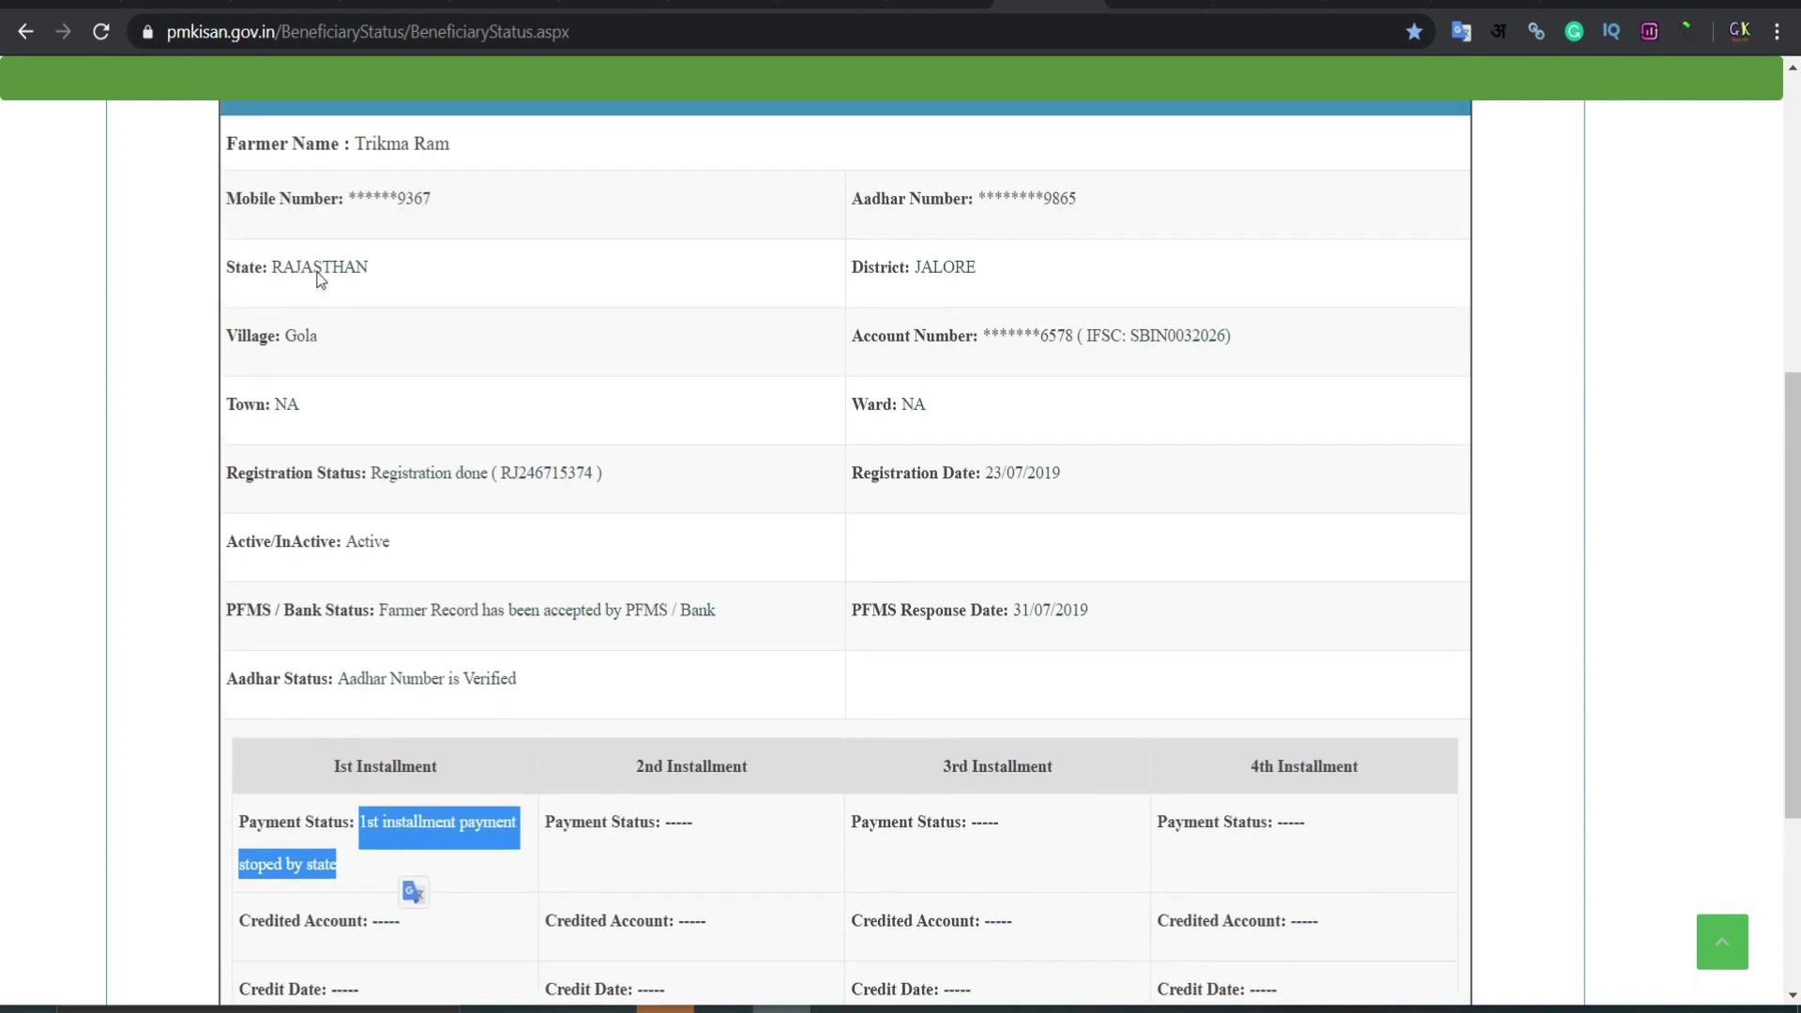
drag(226, 143, 1204, 631)
click(1208, 630)
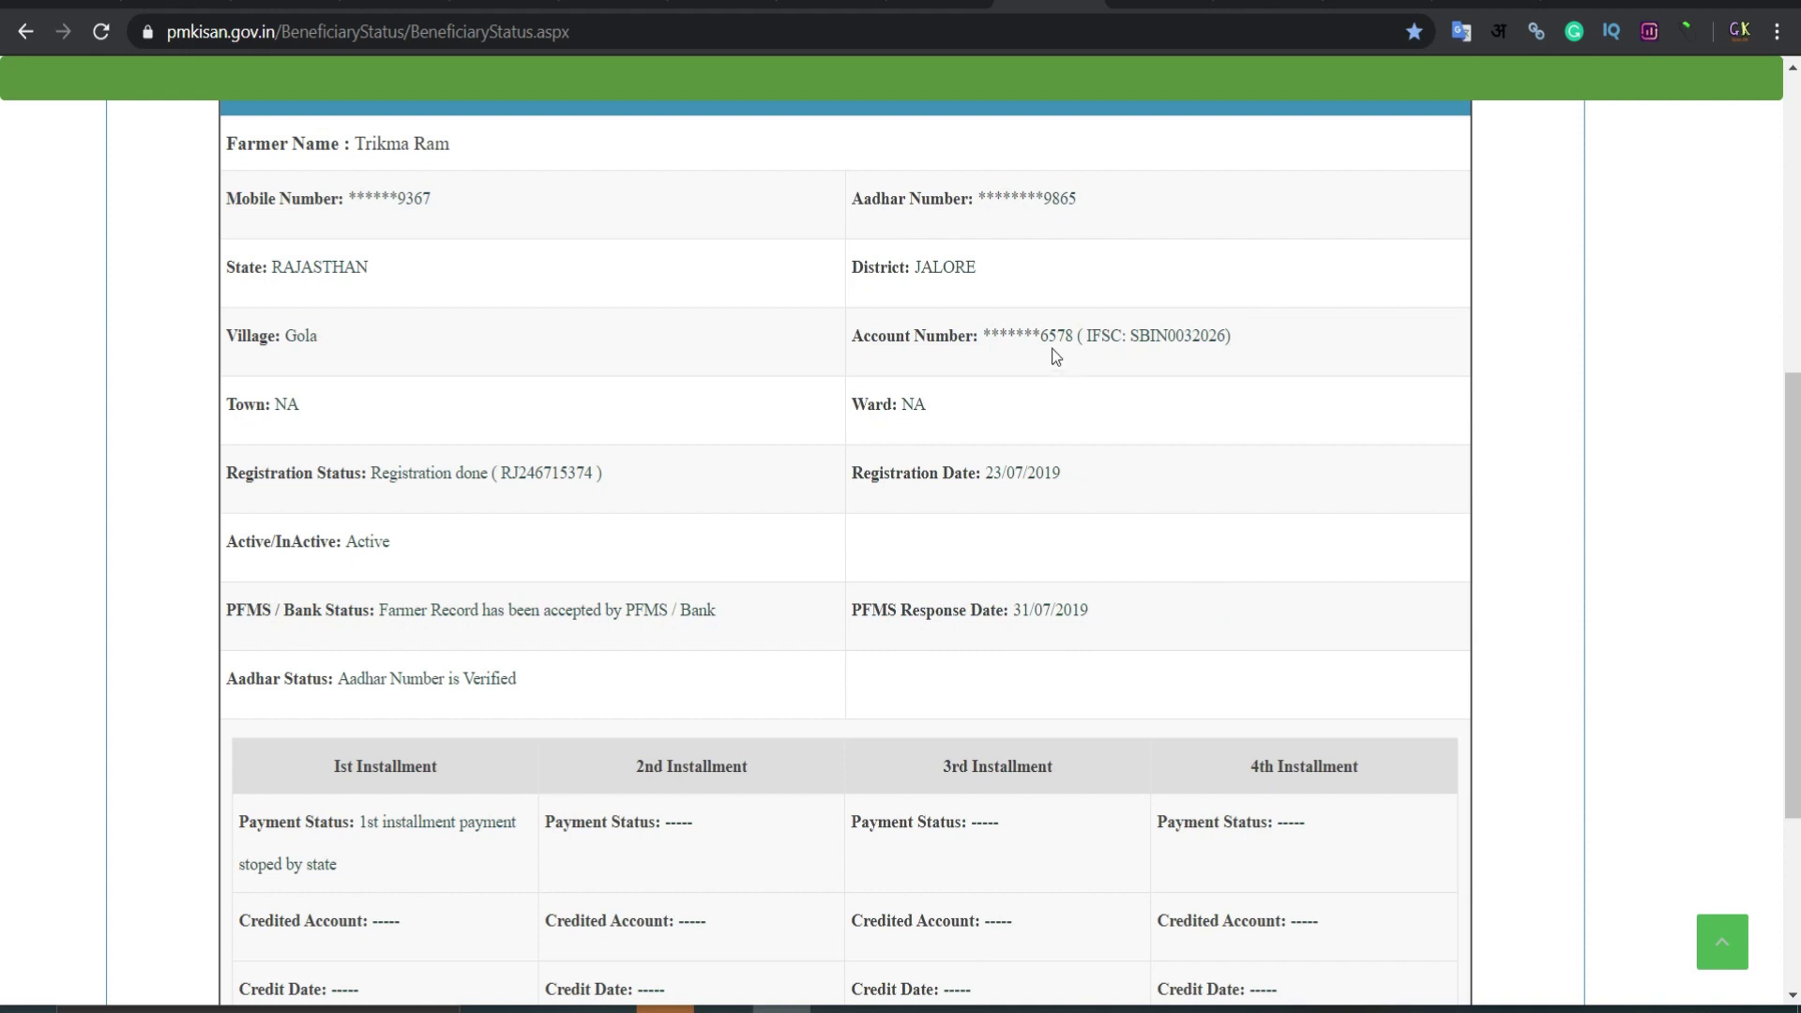
drag(854, 199, 1136, 225)
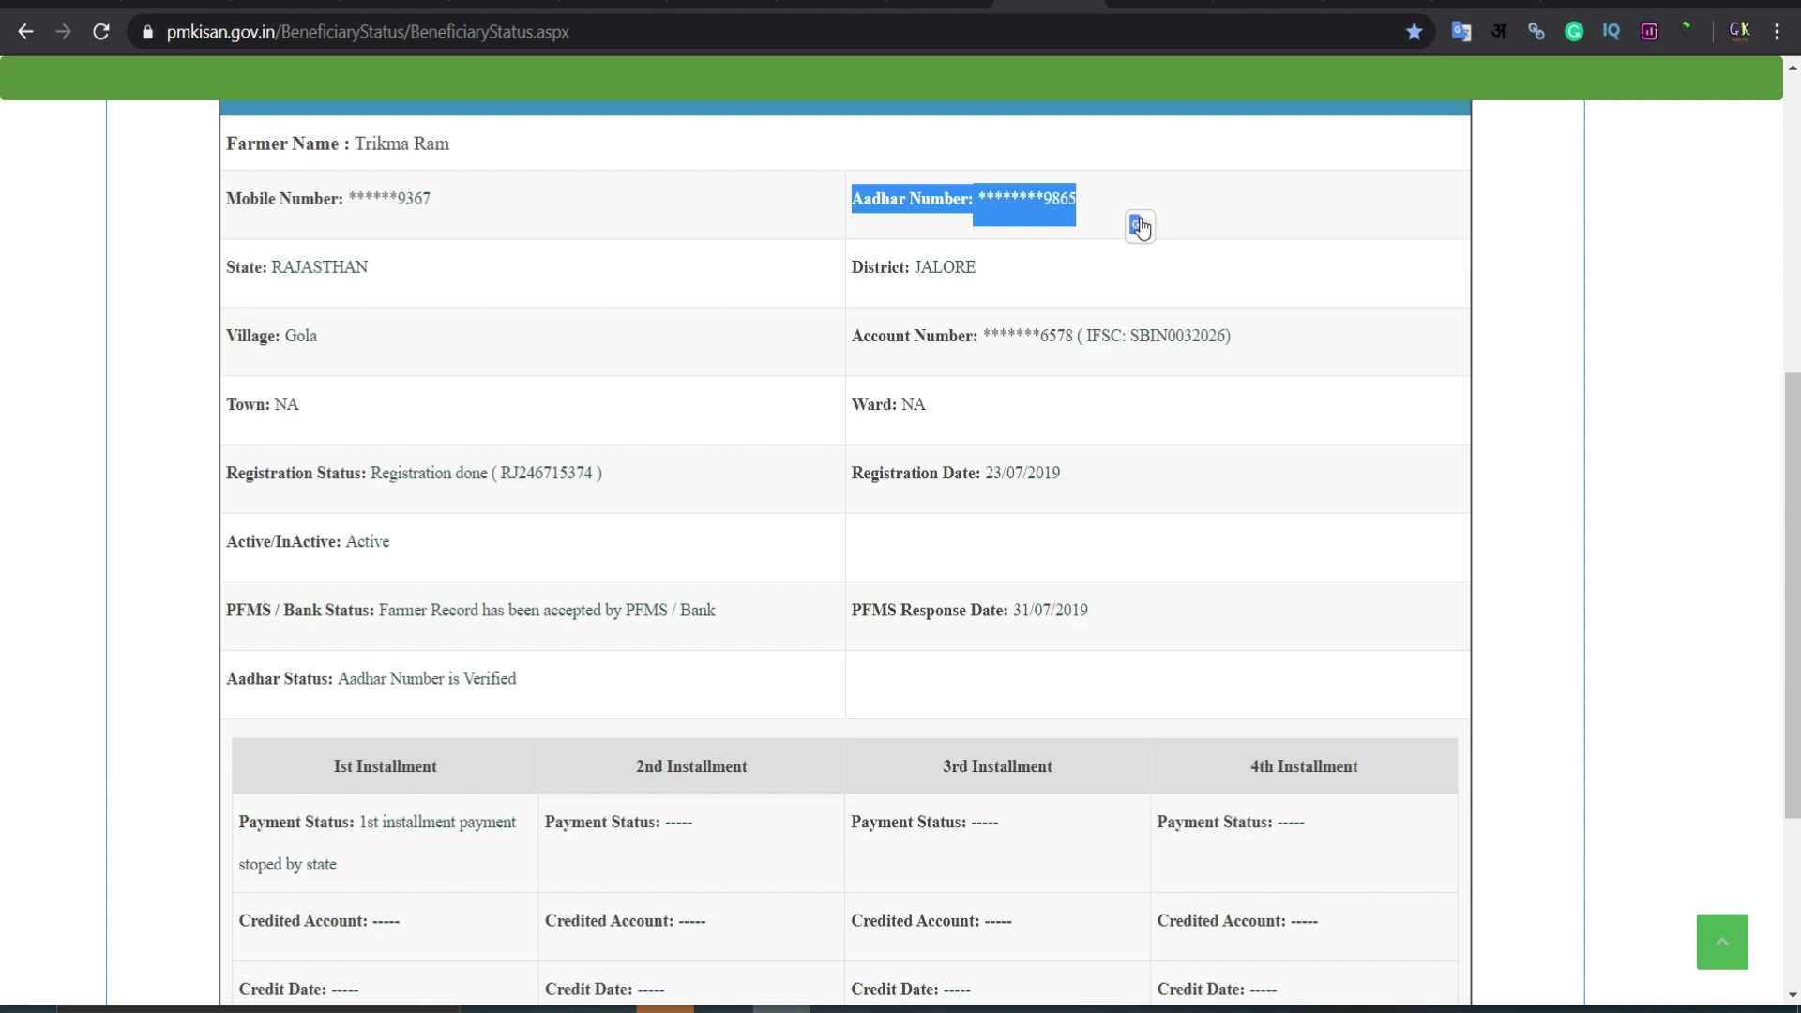
drag(846, 341, 1246, 349)
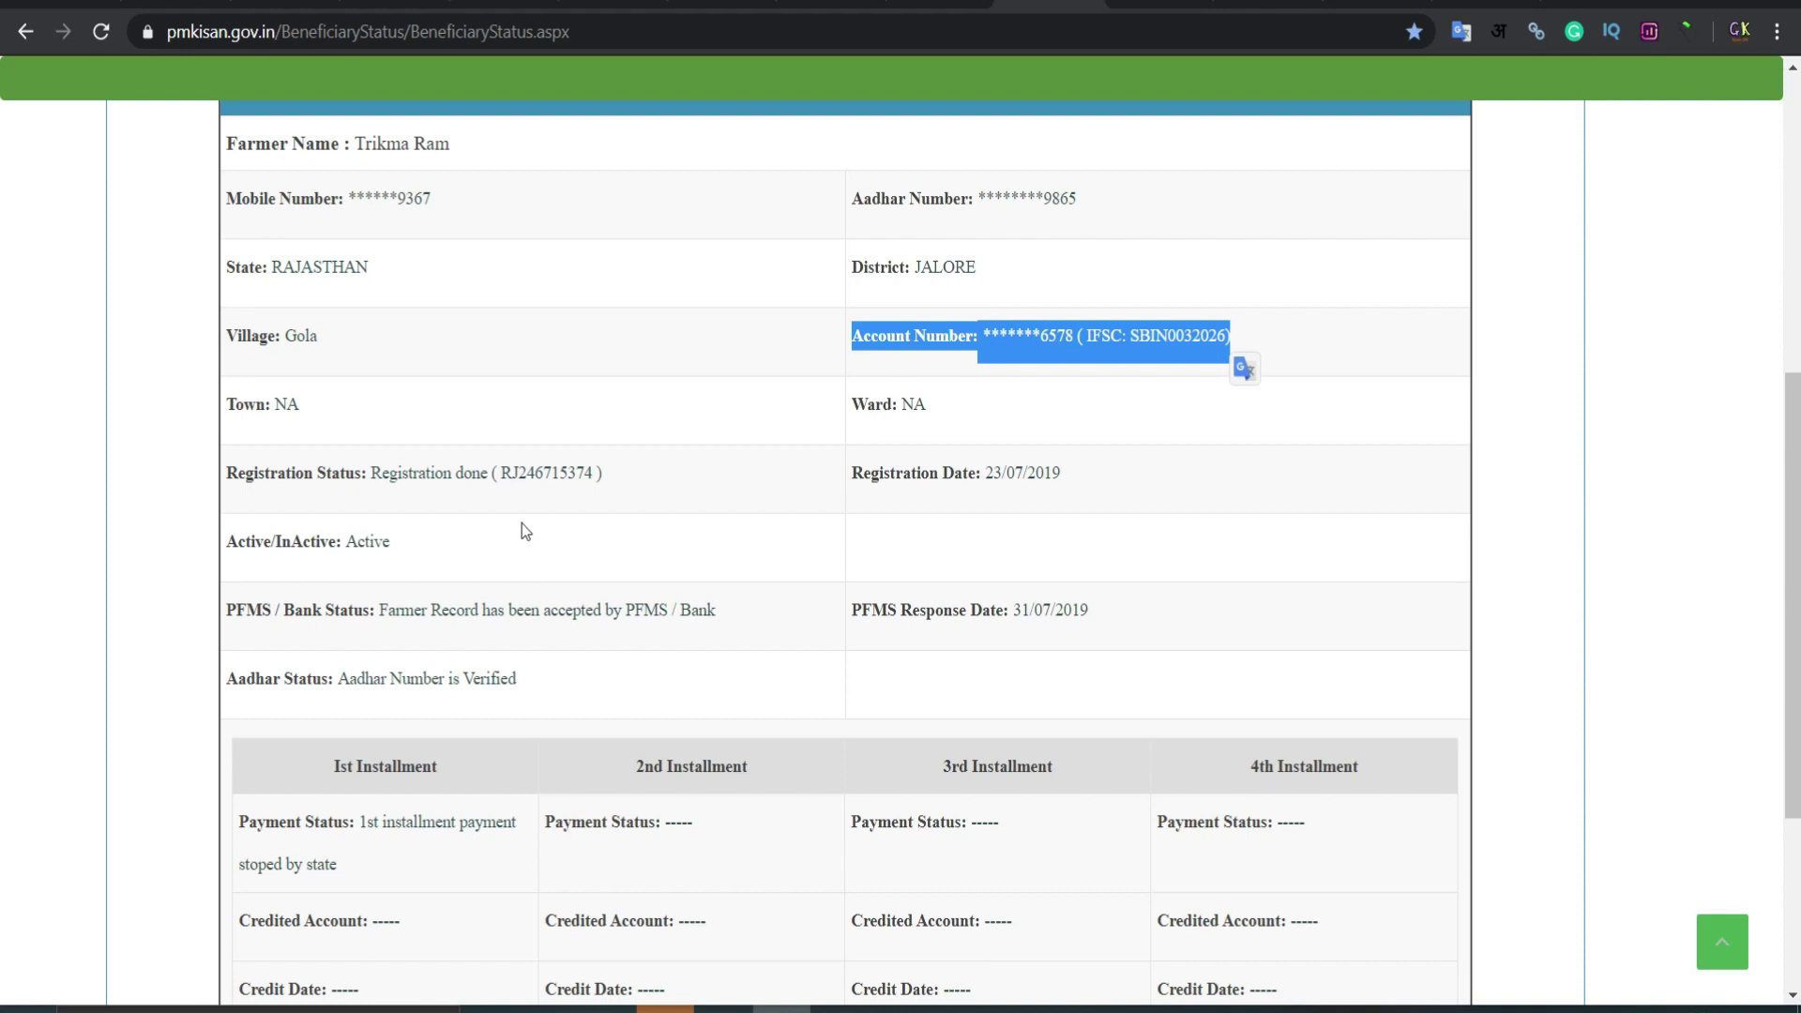
Examine the registration status, the registration date and the Active/InActive field of the farmer's record
drag(369, 477, 1060, 476)
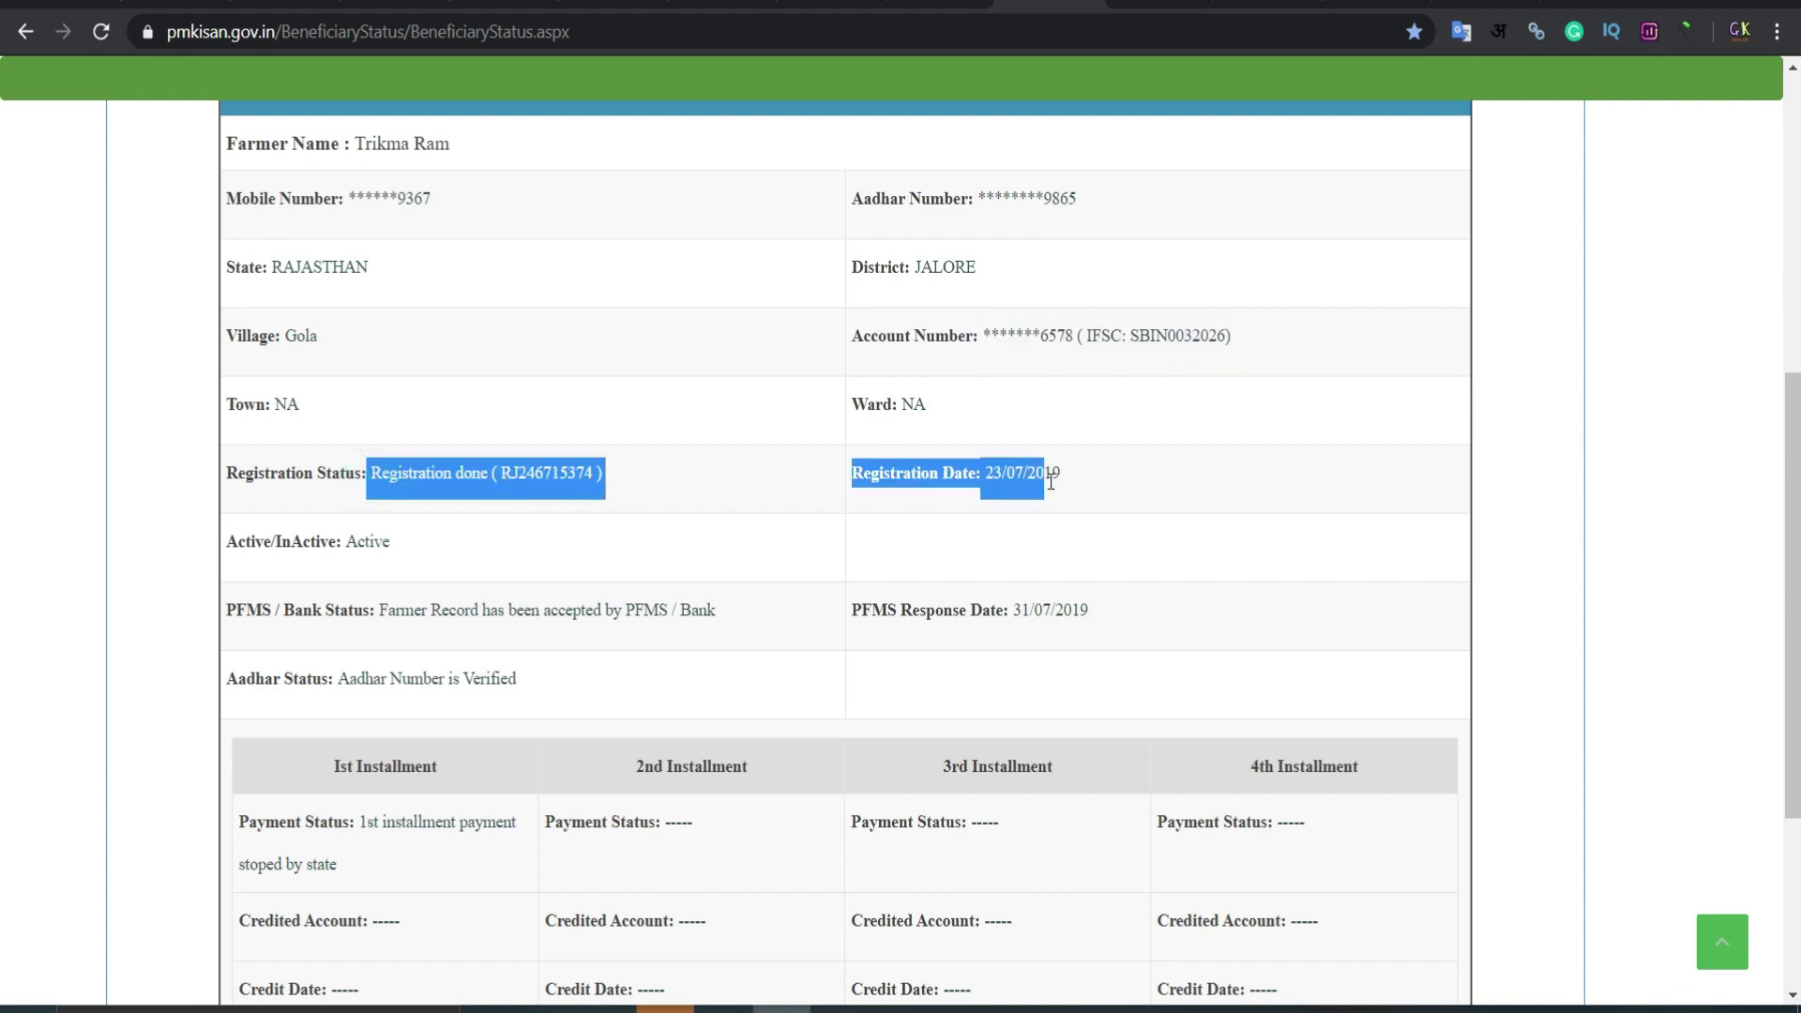
click(1147, 480)
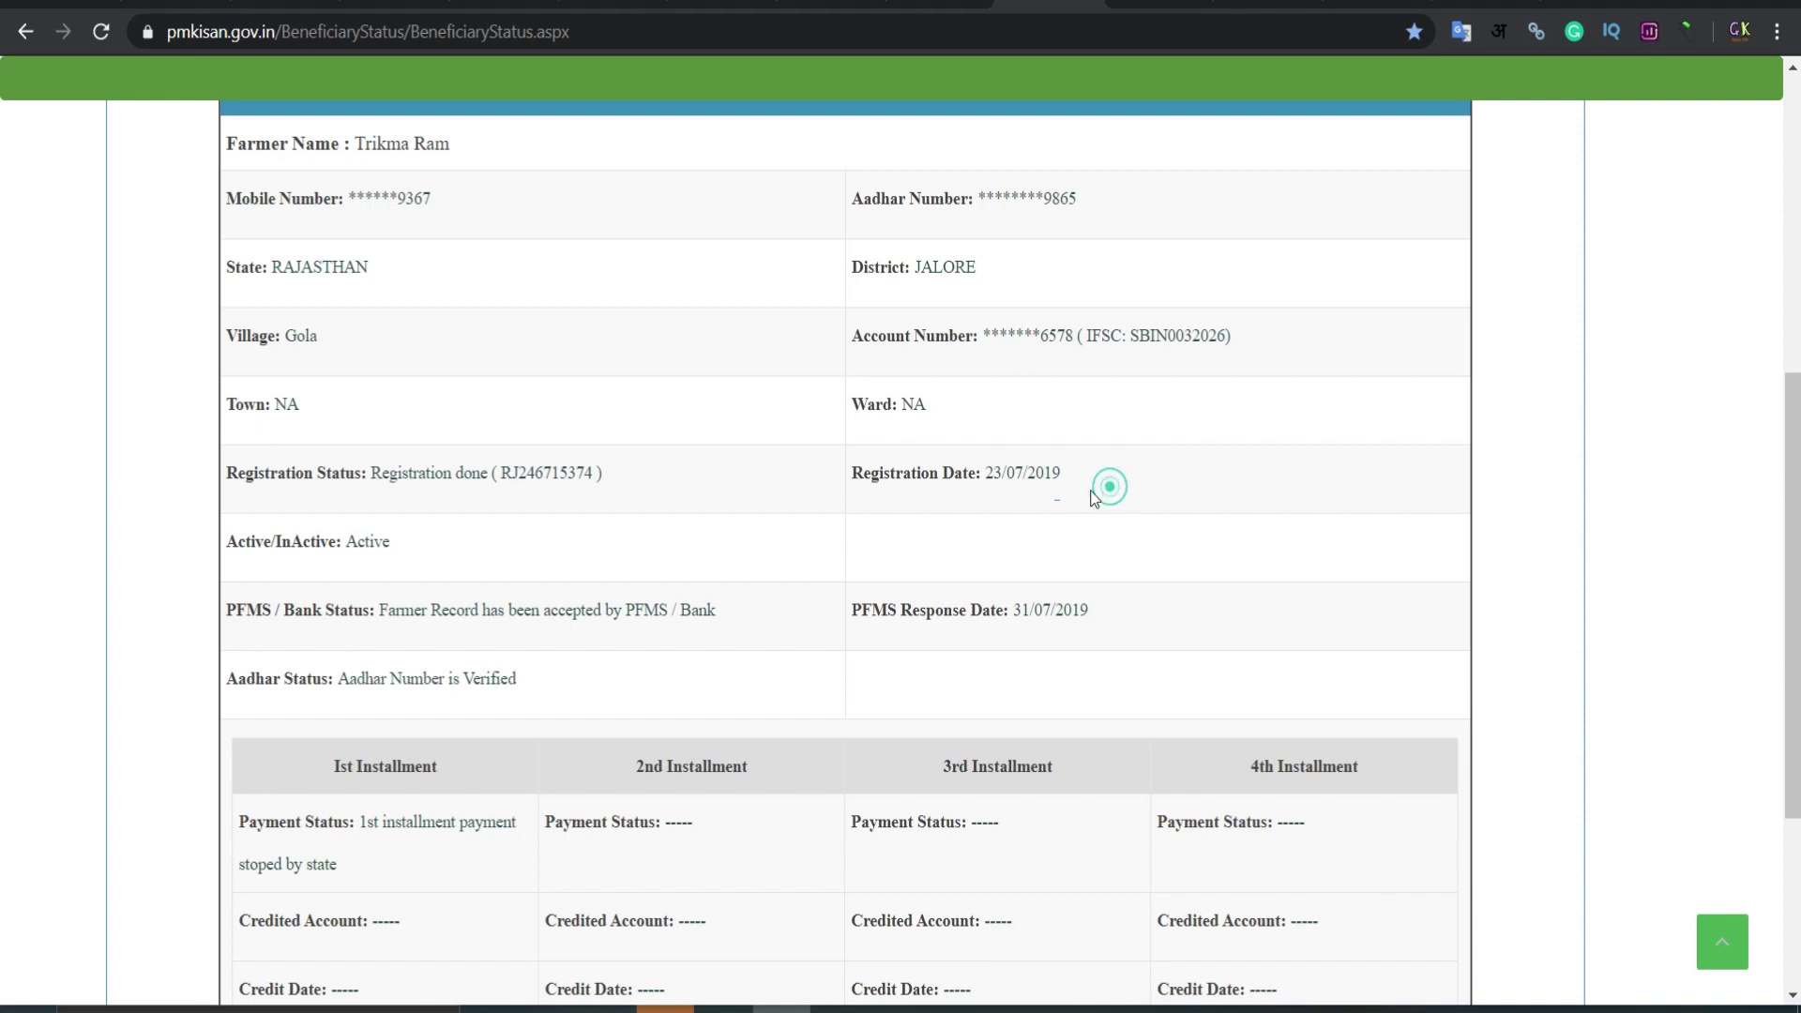
drag(1093, 487, 981, 483)
drag(860, 498, 475, 495)
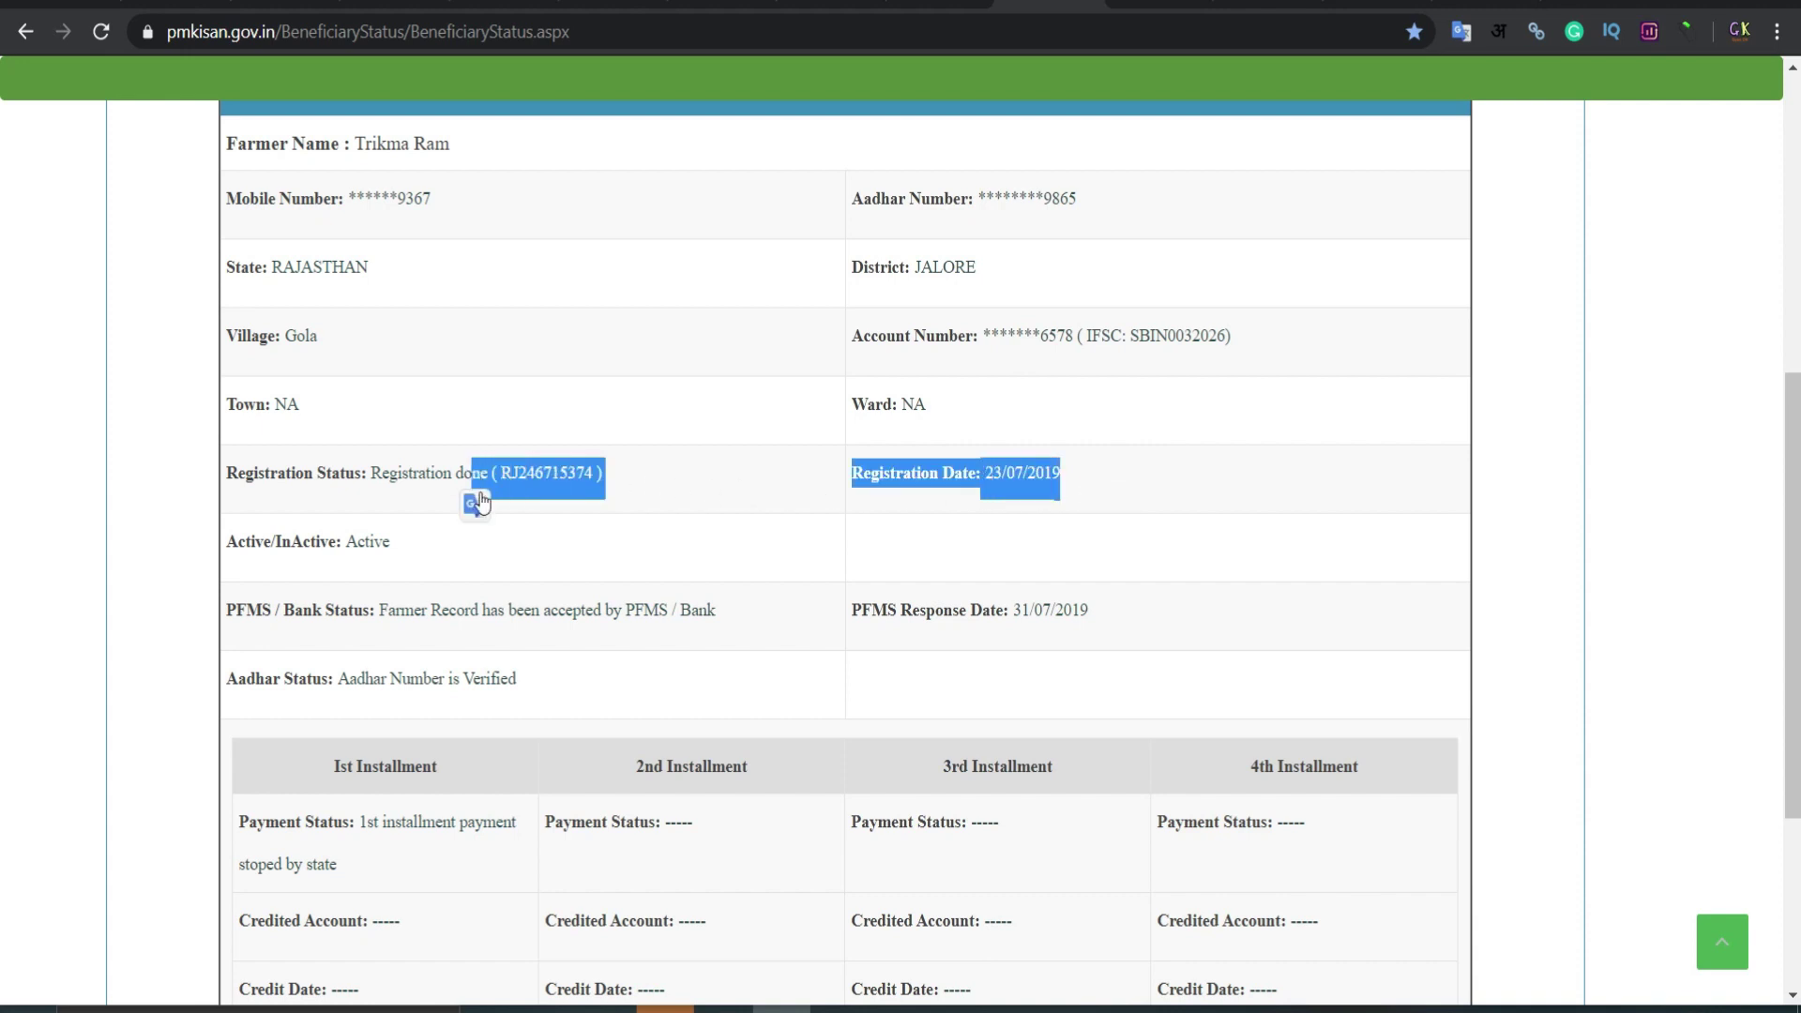
click(487, 554)
drag(344, 543, 404, 553)
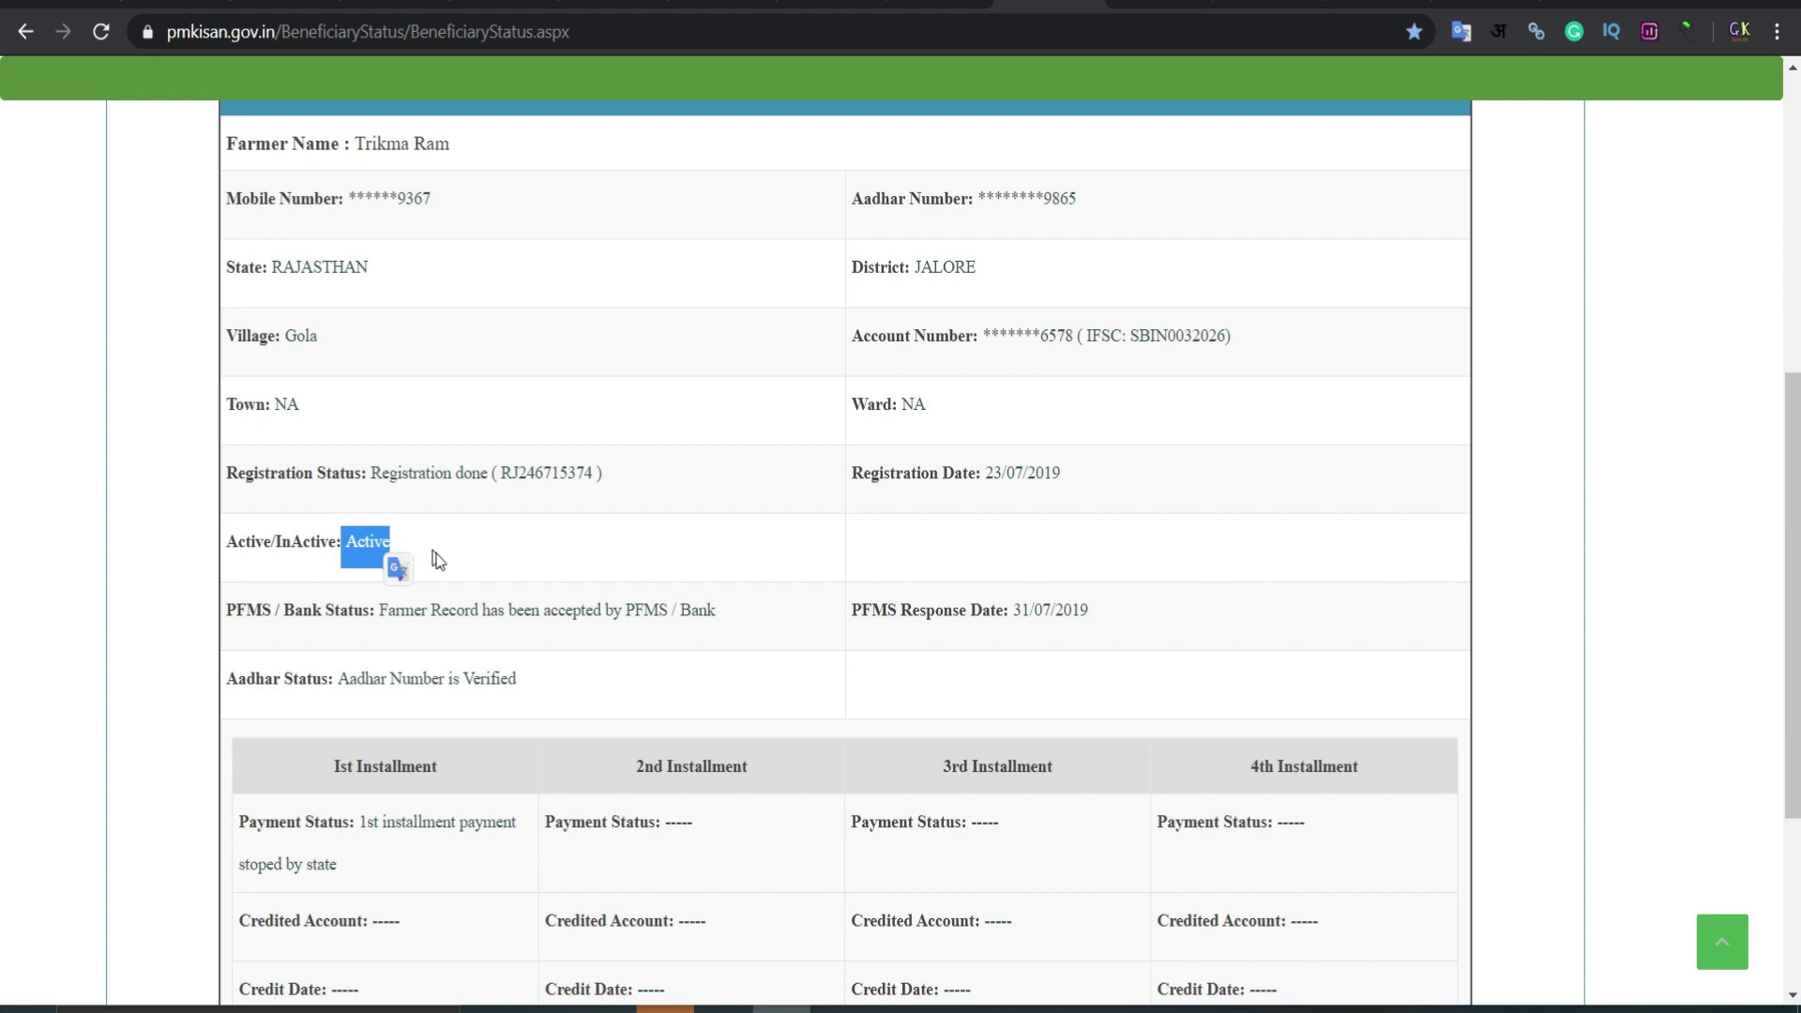
Check the PFMS response date and Aadhar status, and compare the farmer name with the bank account details
drag(841, 609, 1098, 627)
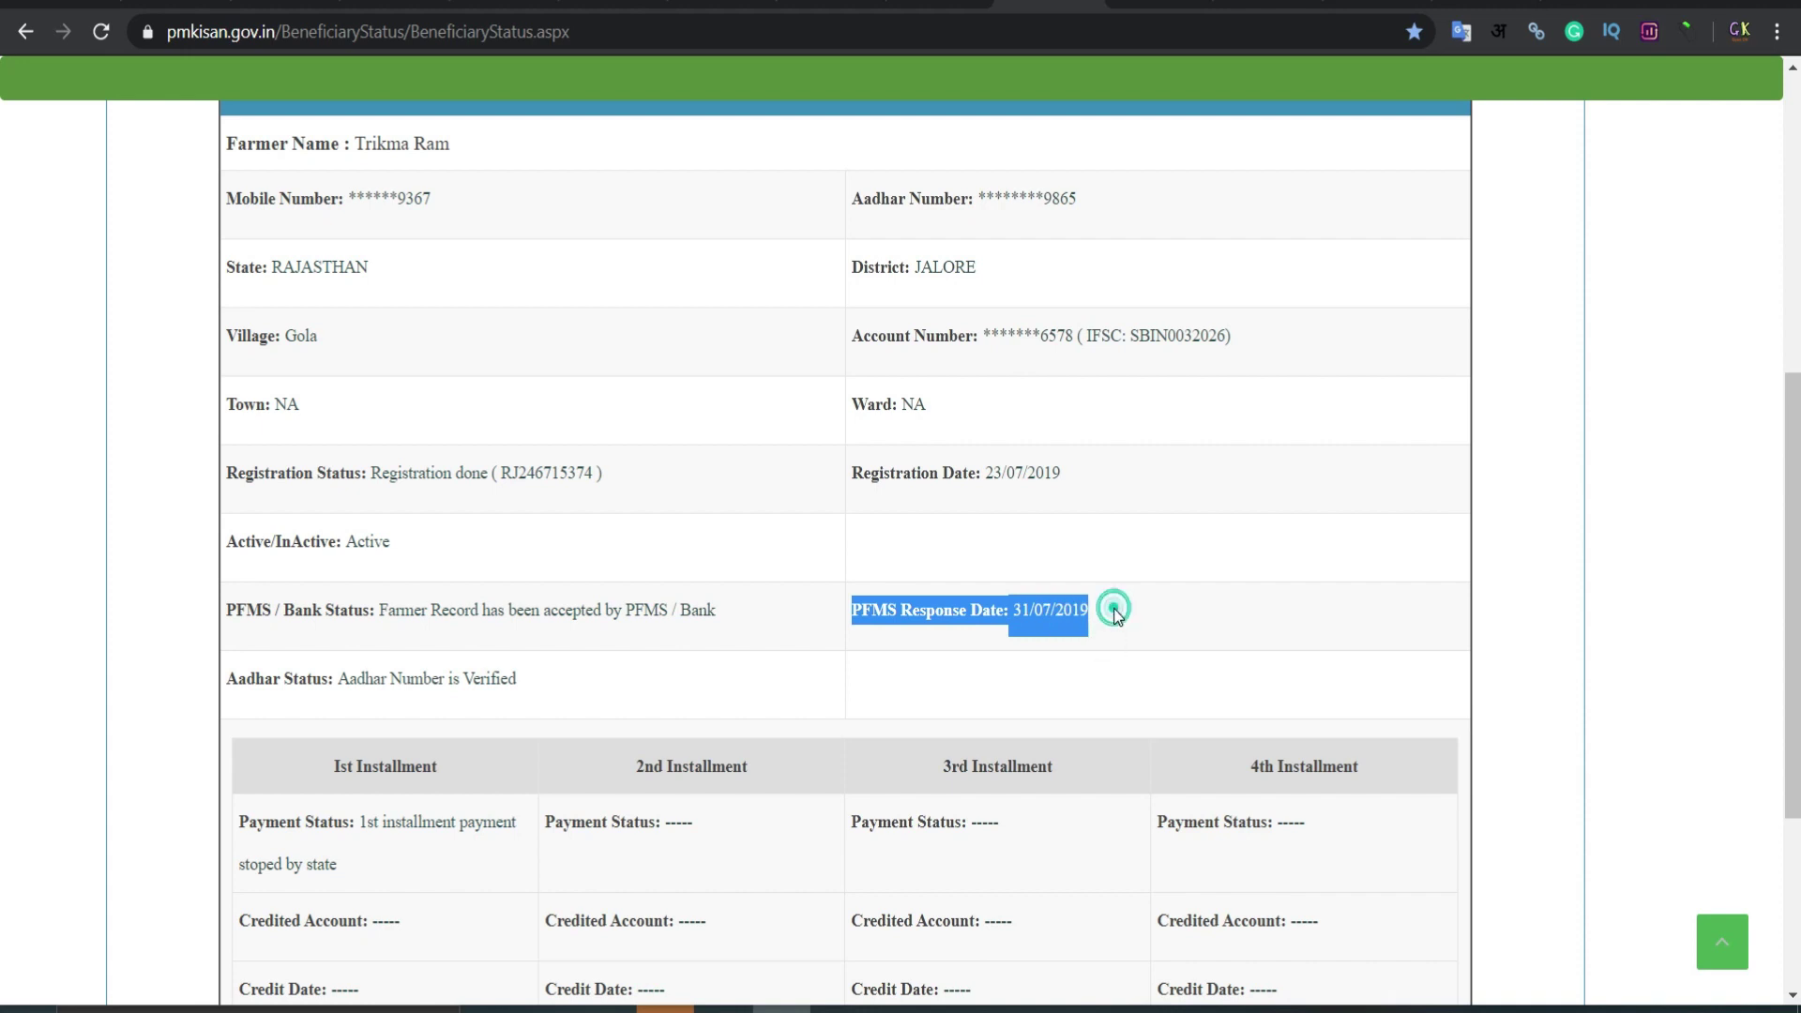
click(1116, 614)
drag(539, 683, 225, 677)
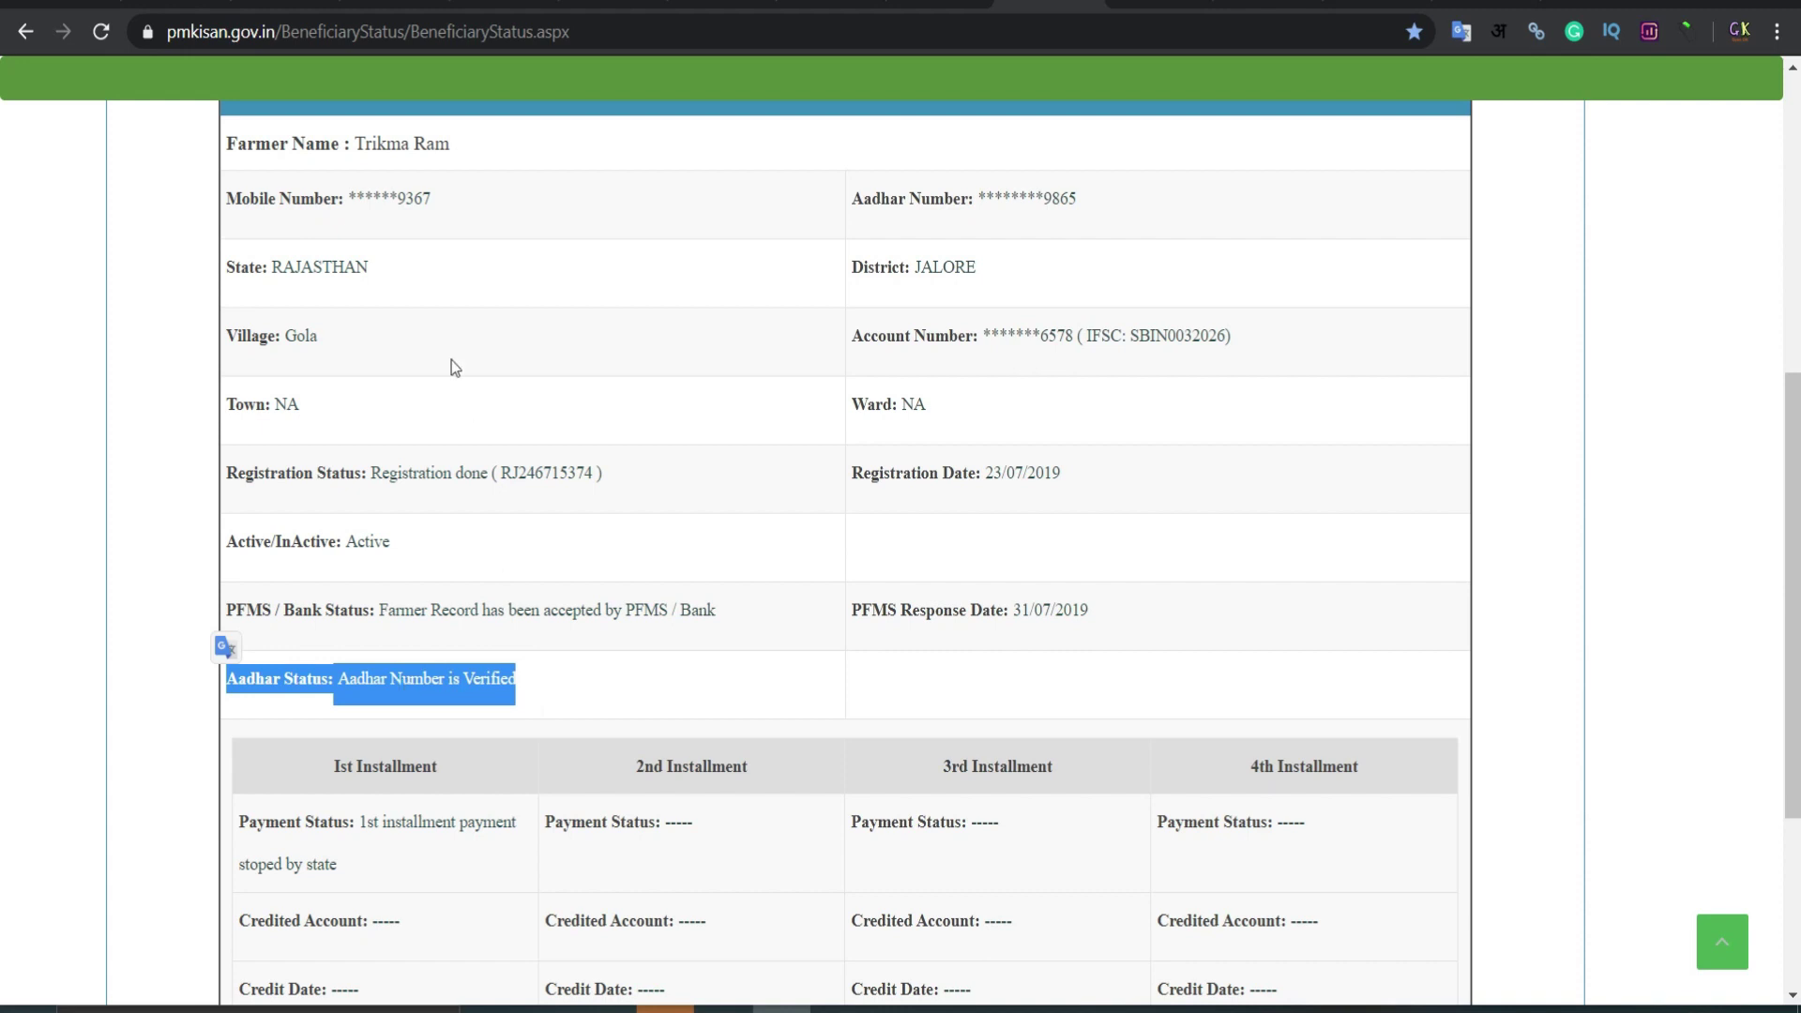
drag(353, 150, 450, 147)
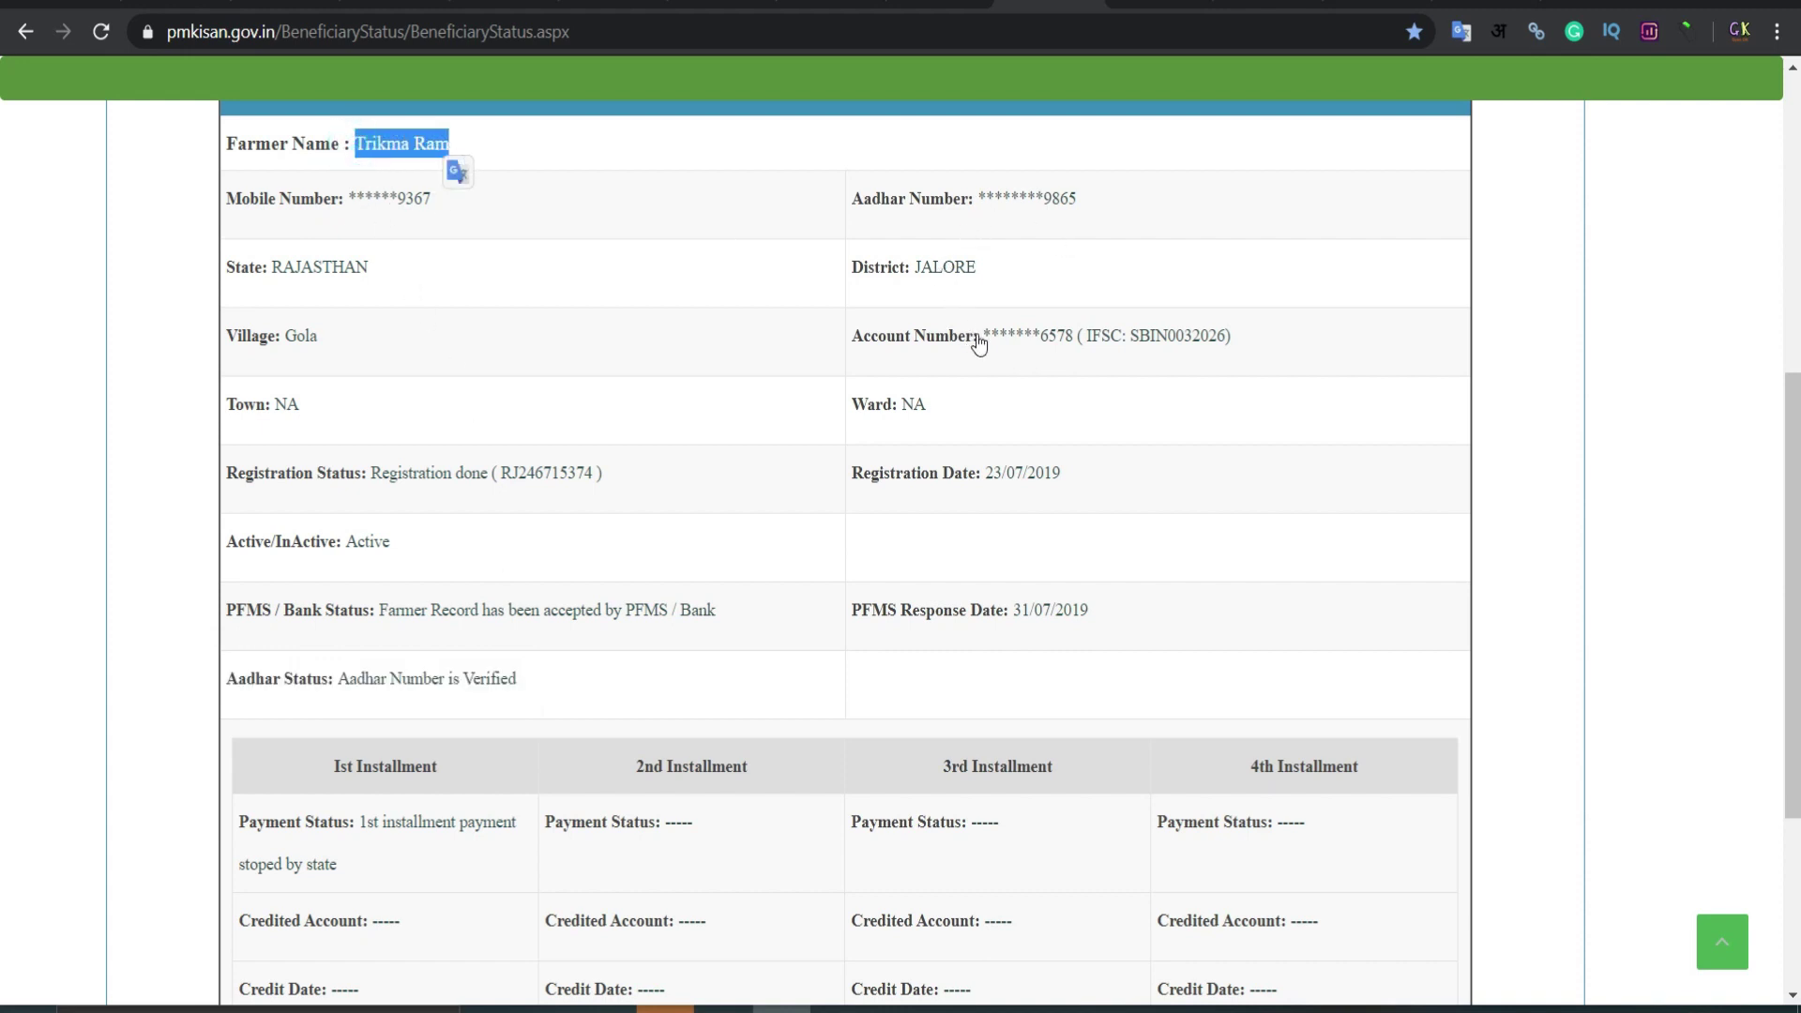
drag(980, 336, 1278, 354)
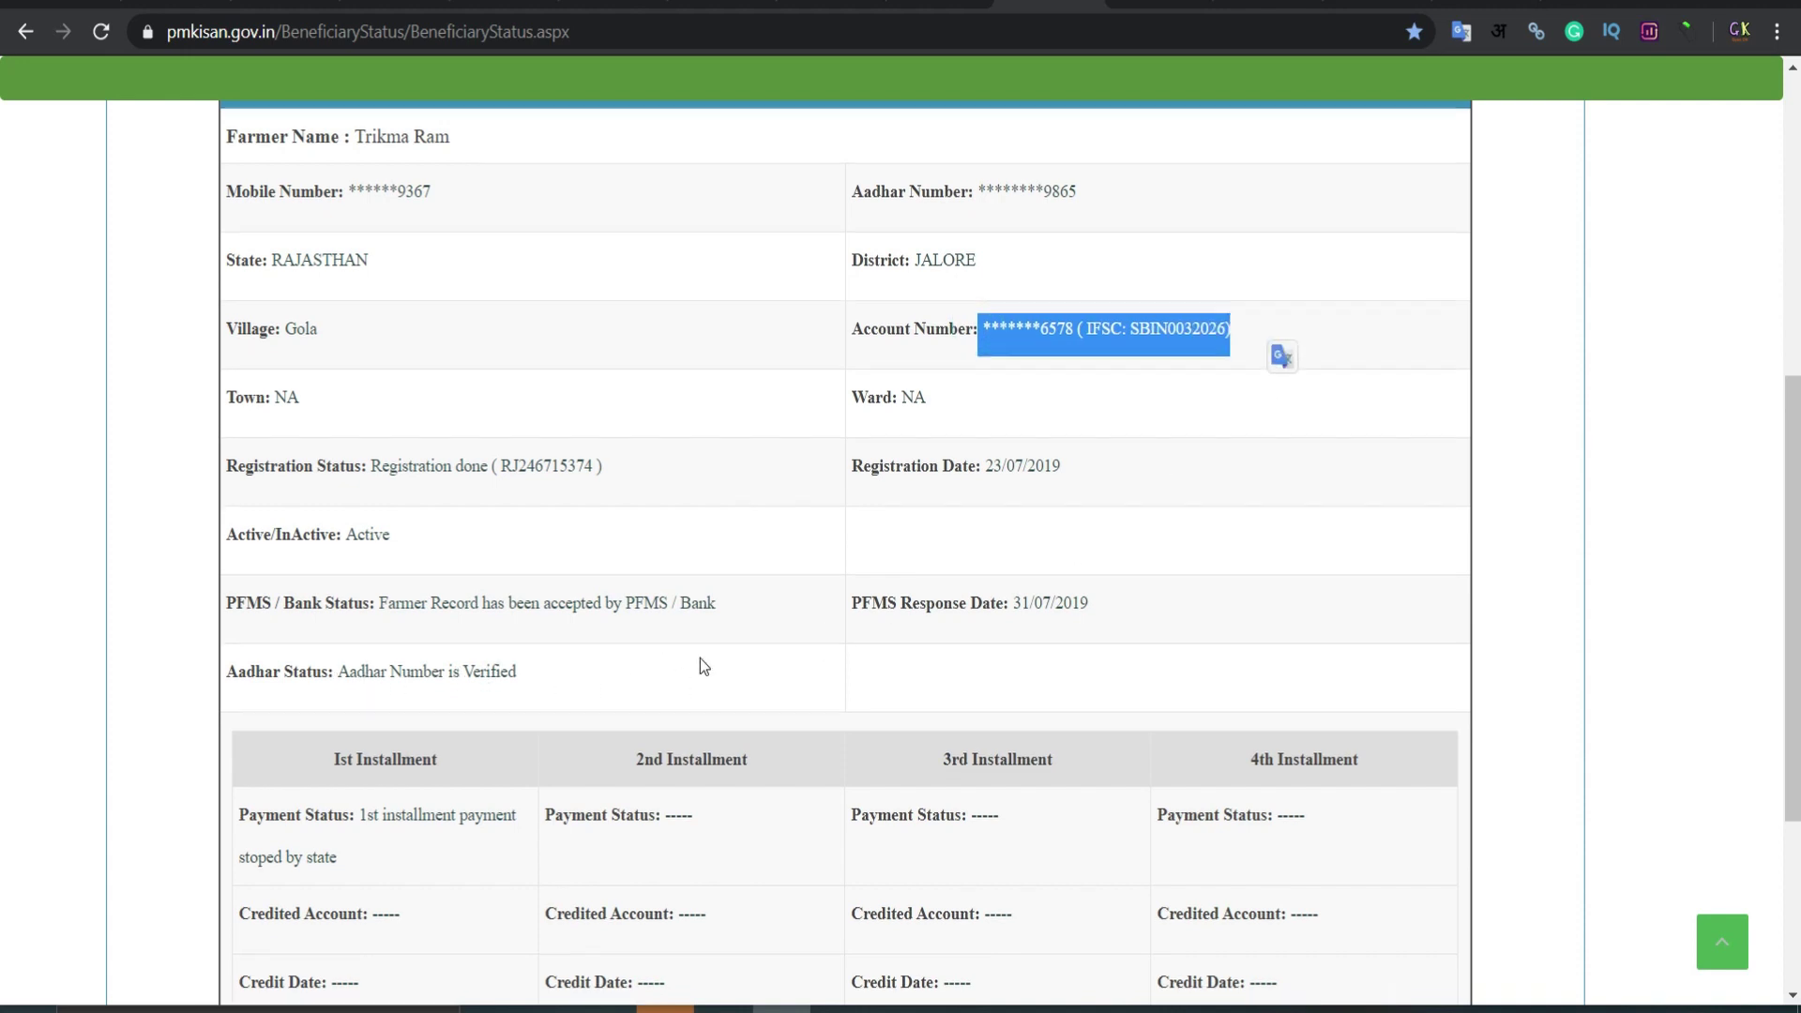
Look through the CSC farmer registration form down to the land holding and self-declaration sections, and return to the beneficiary status page
scroll(700, 657, down, 3)
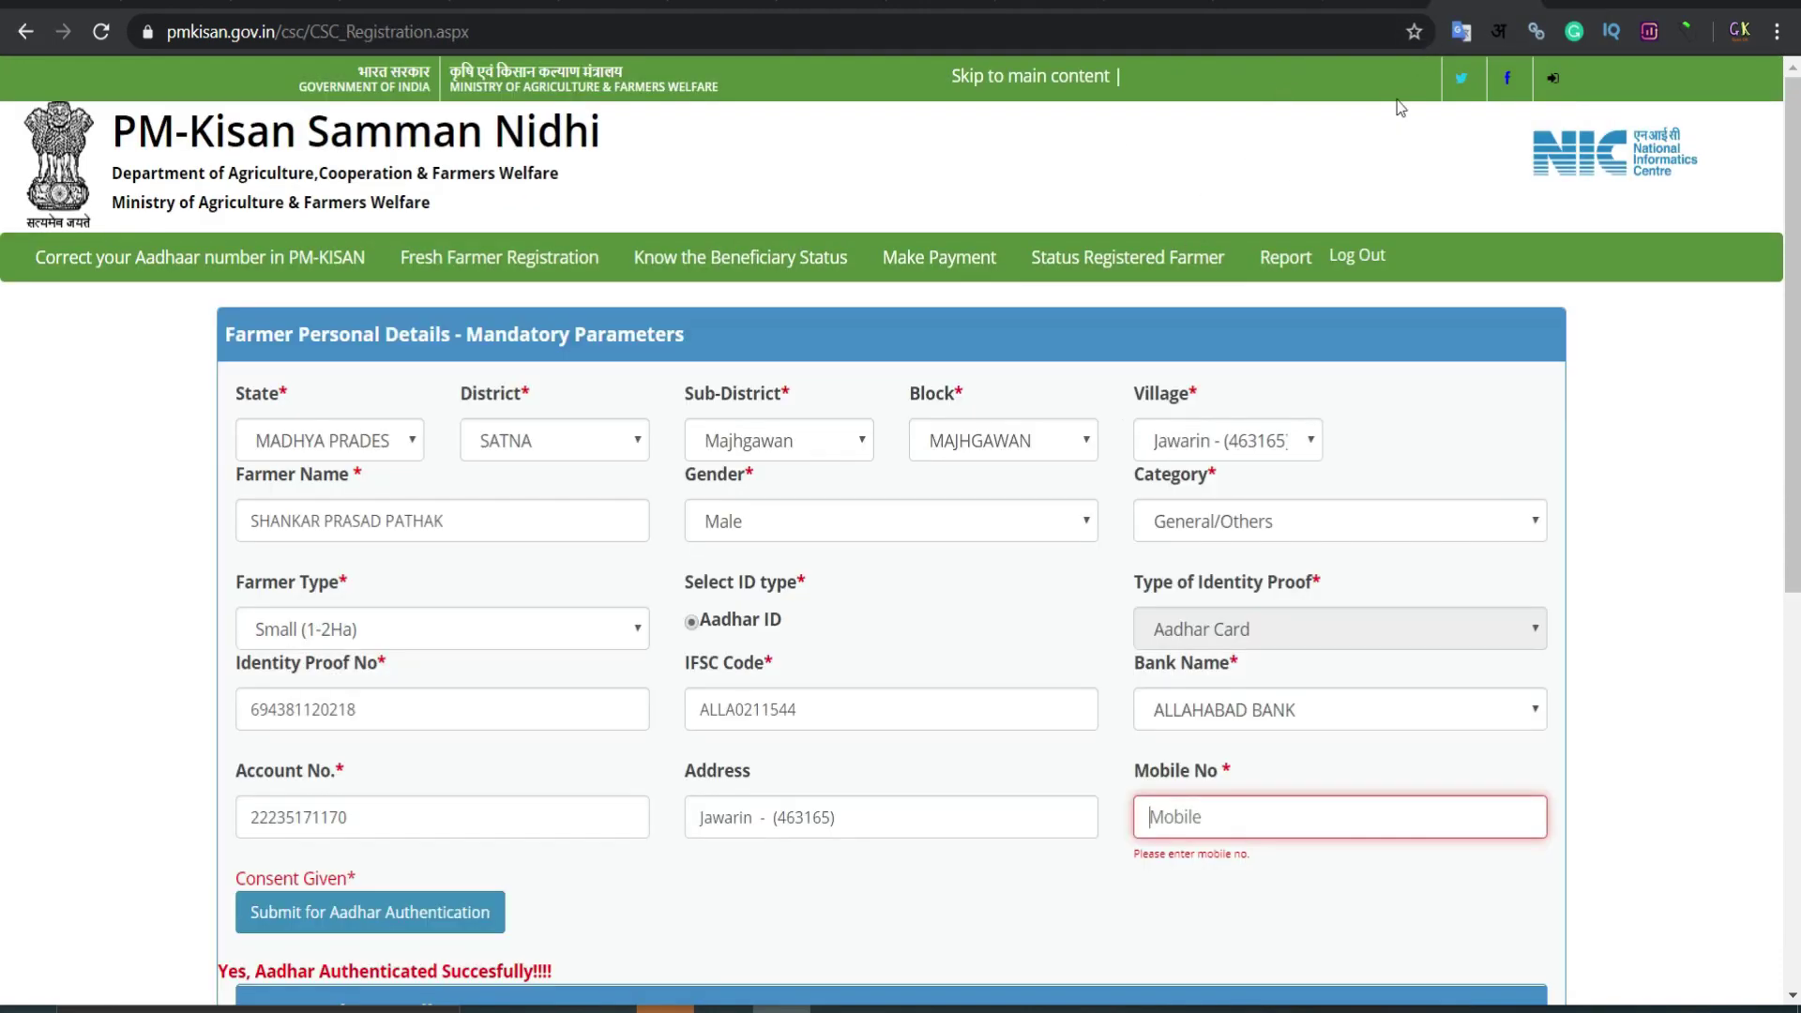
scroll(956, 547, down, 8)
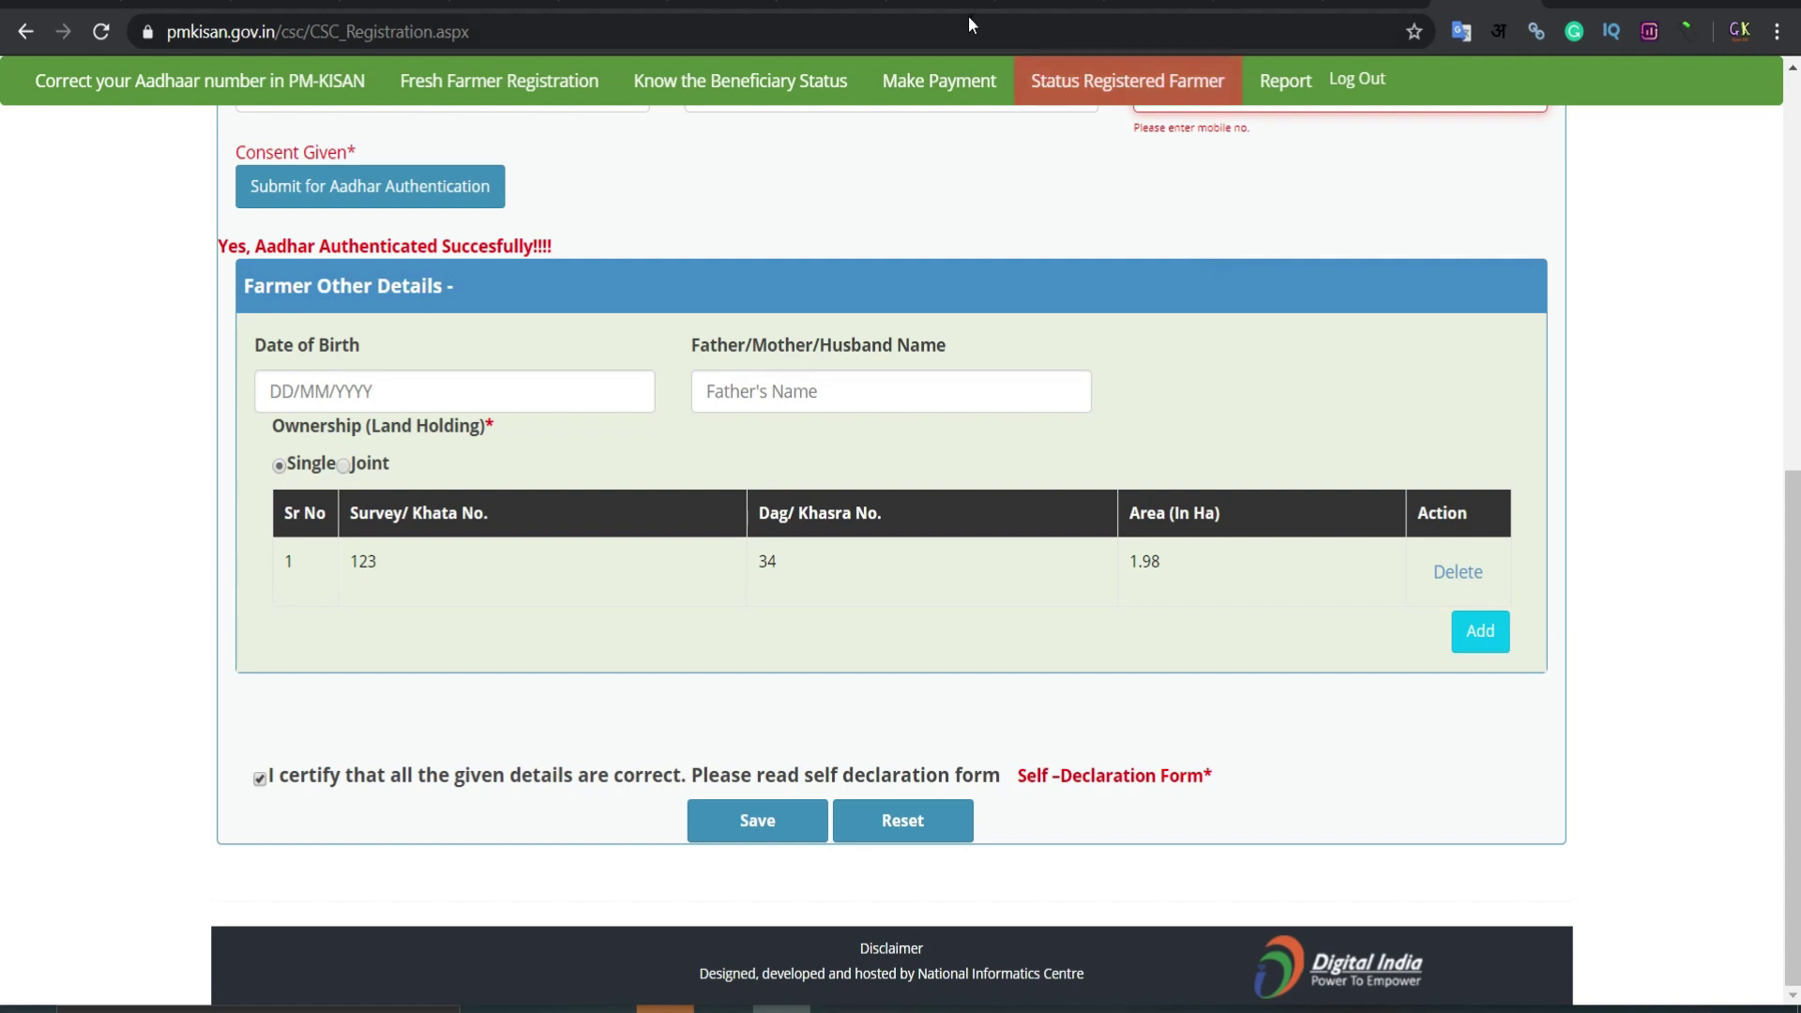
click(1074, 5)
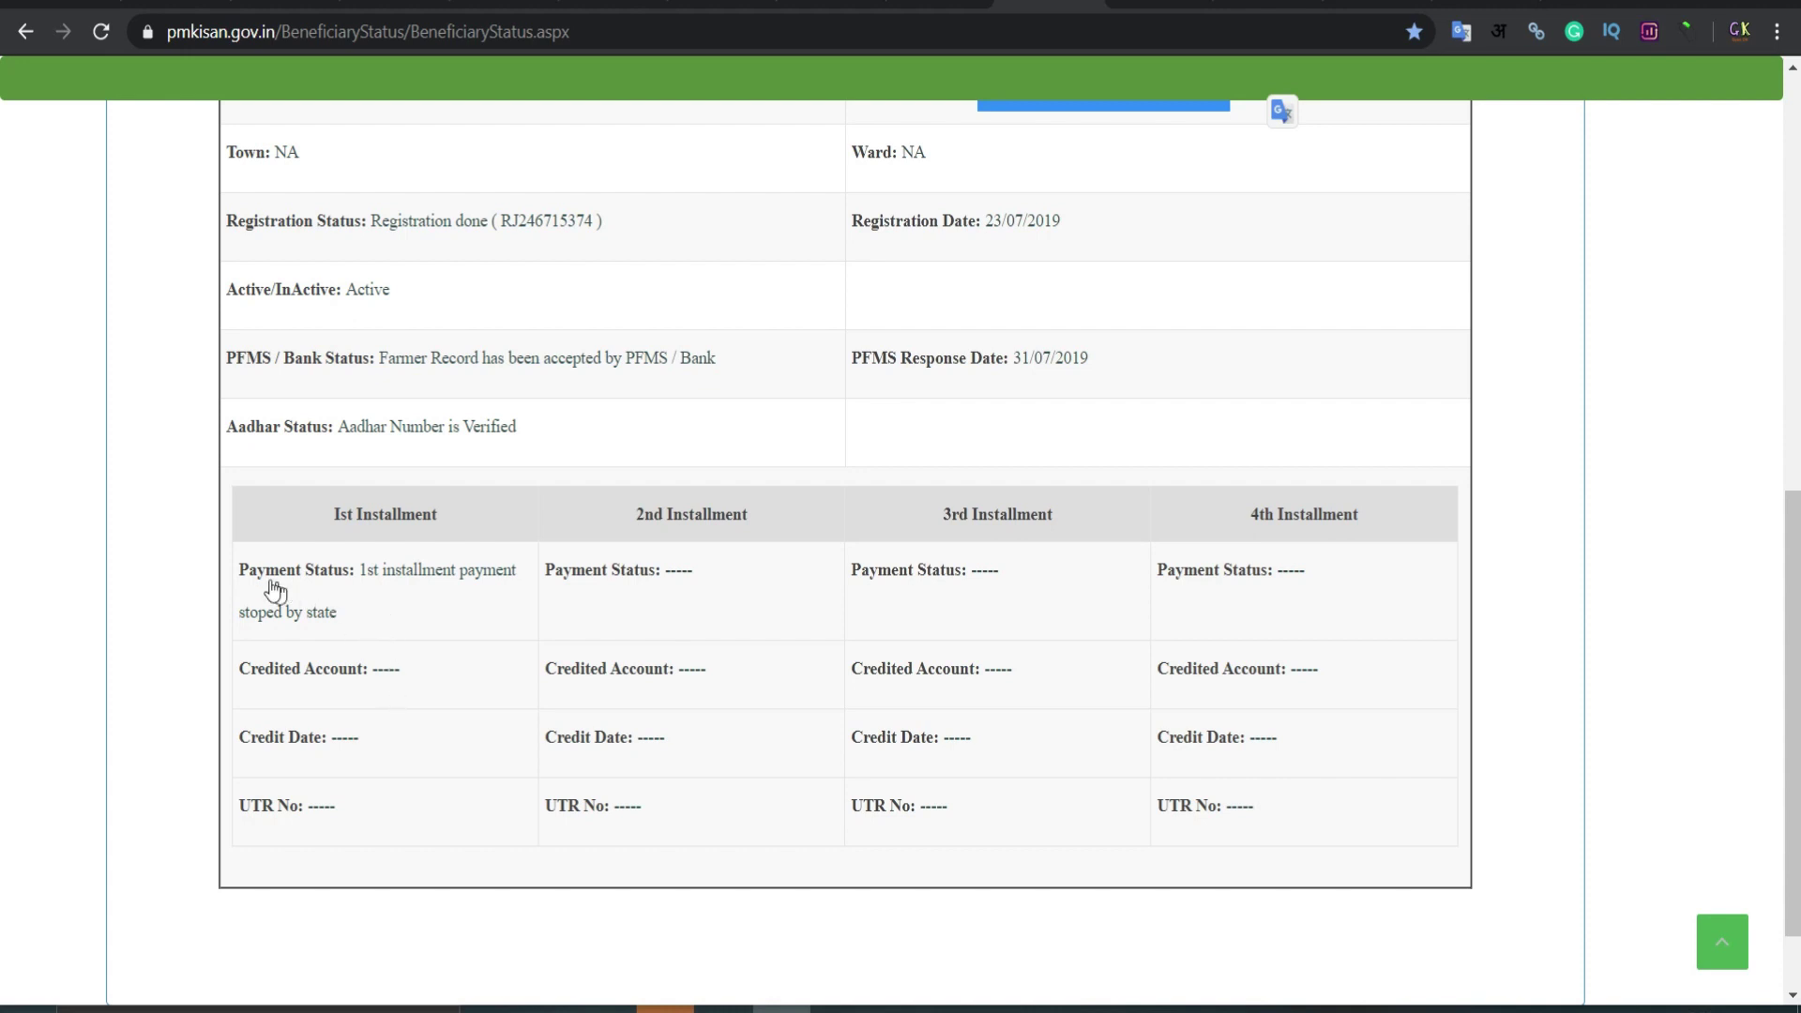
Highlight the payment status text under the 1st Installment column of the farmer's record
click(241, 570)
drag(254, 576, 597, 605)
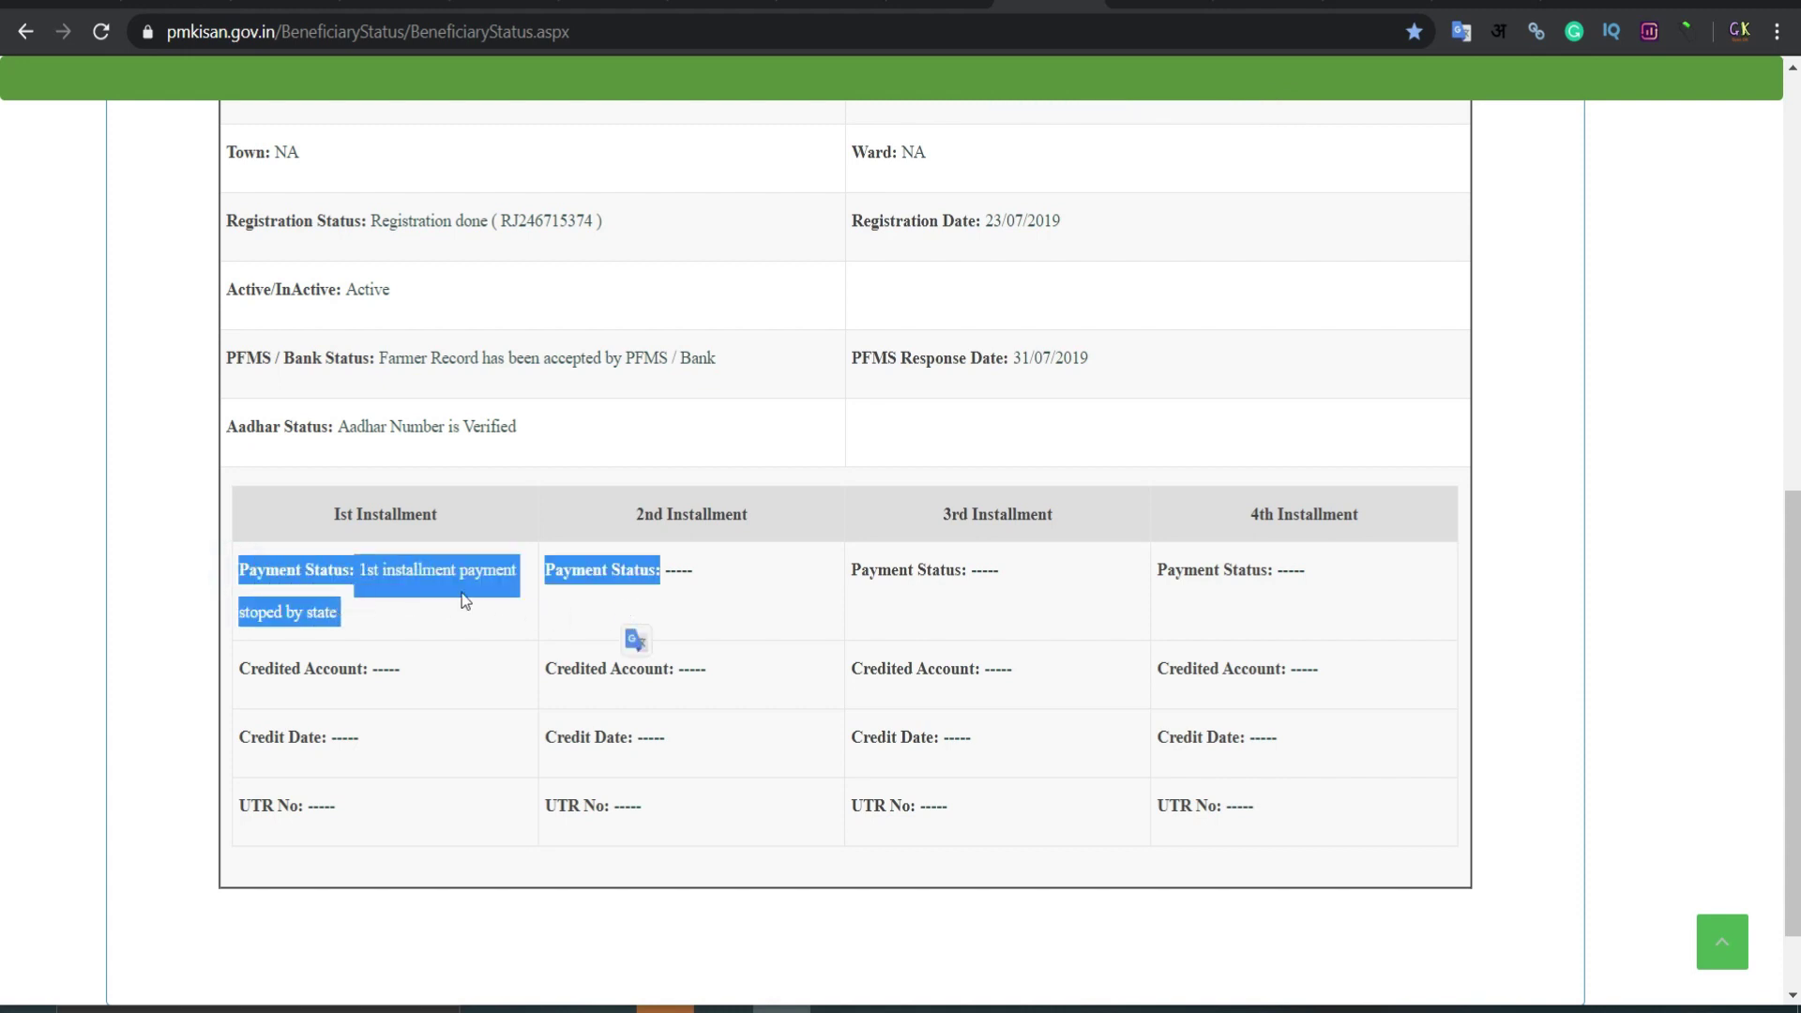
click(423, 619)
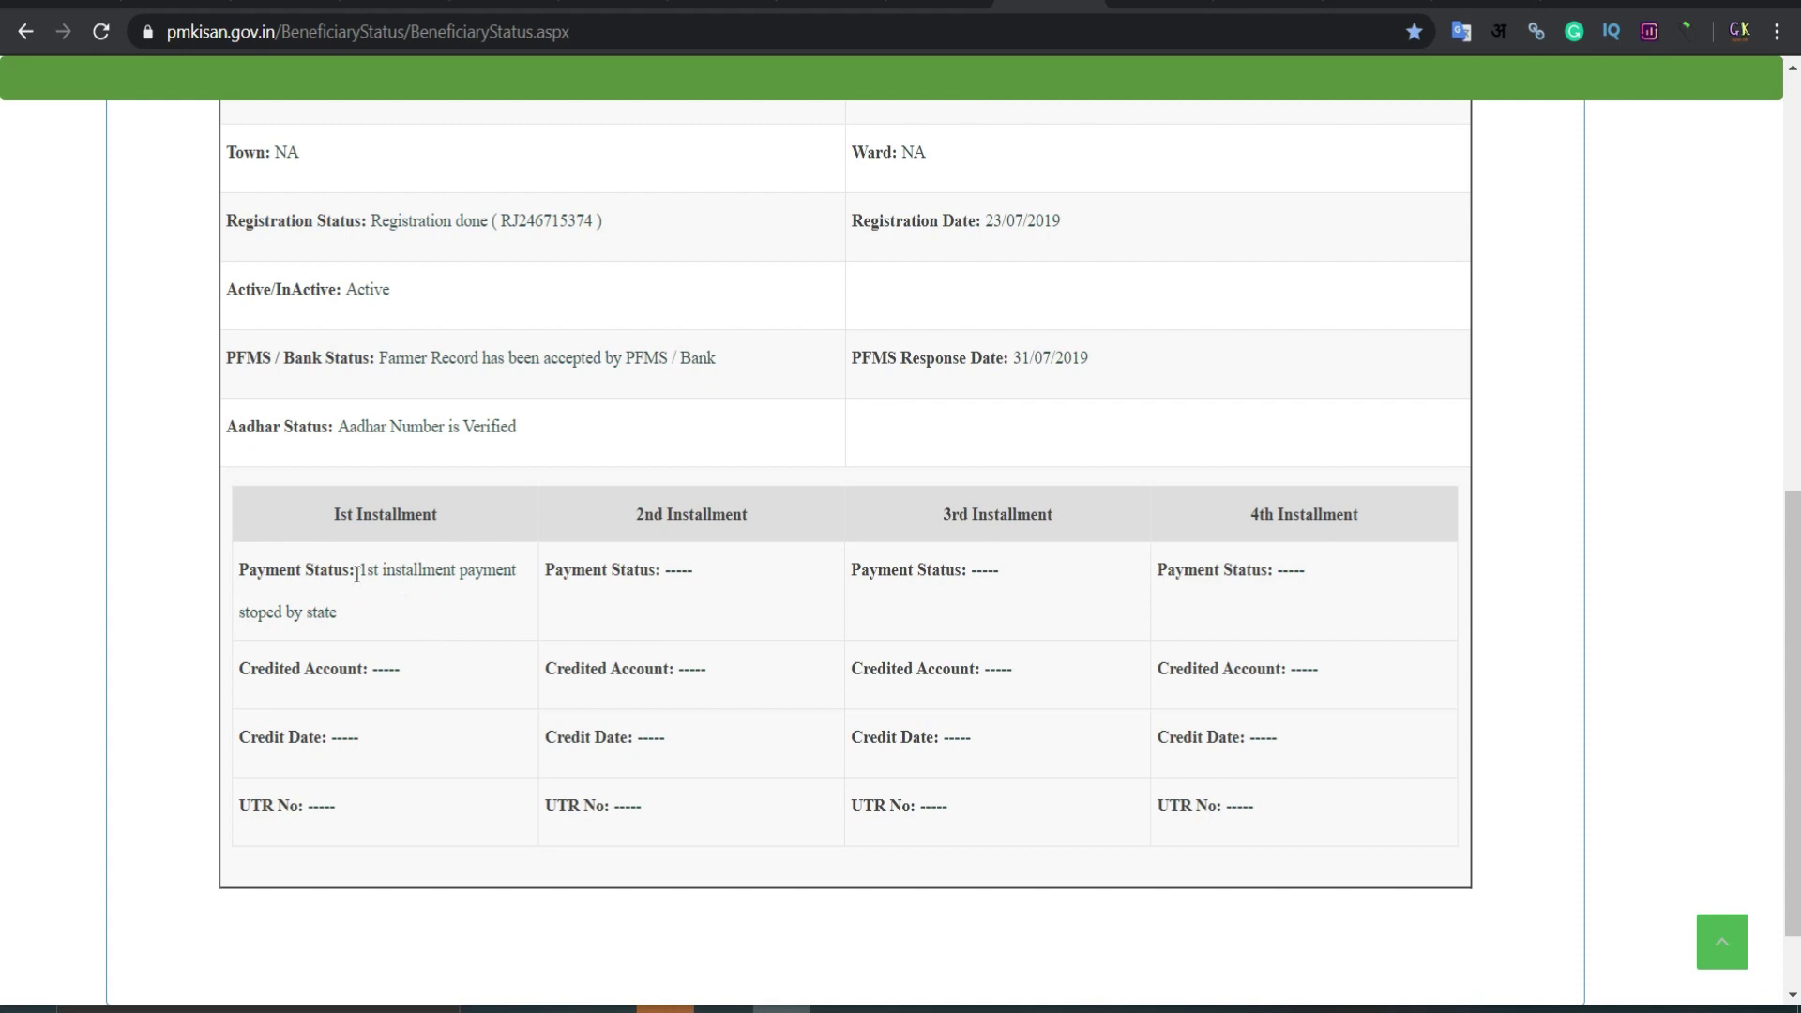
drag(355, 570, 382, 614)
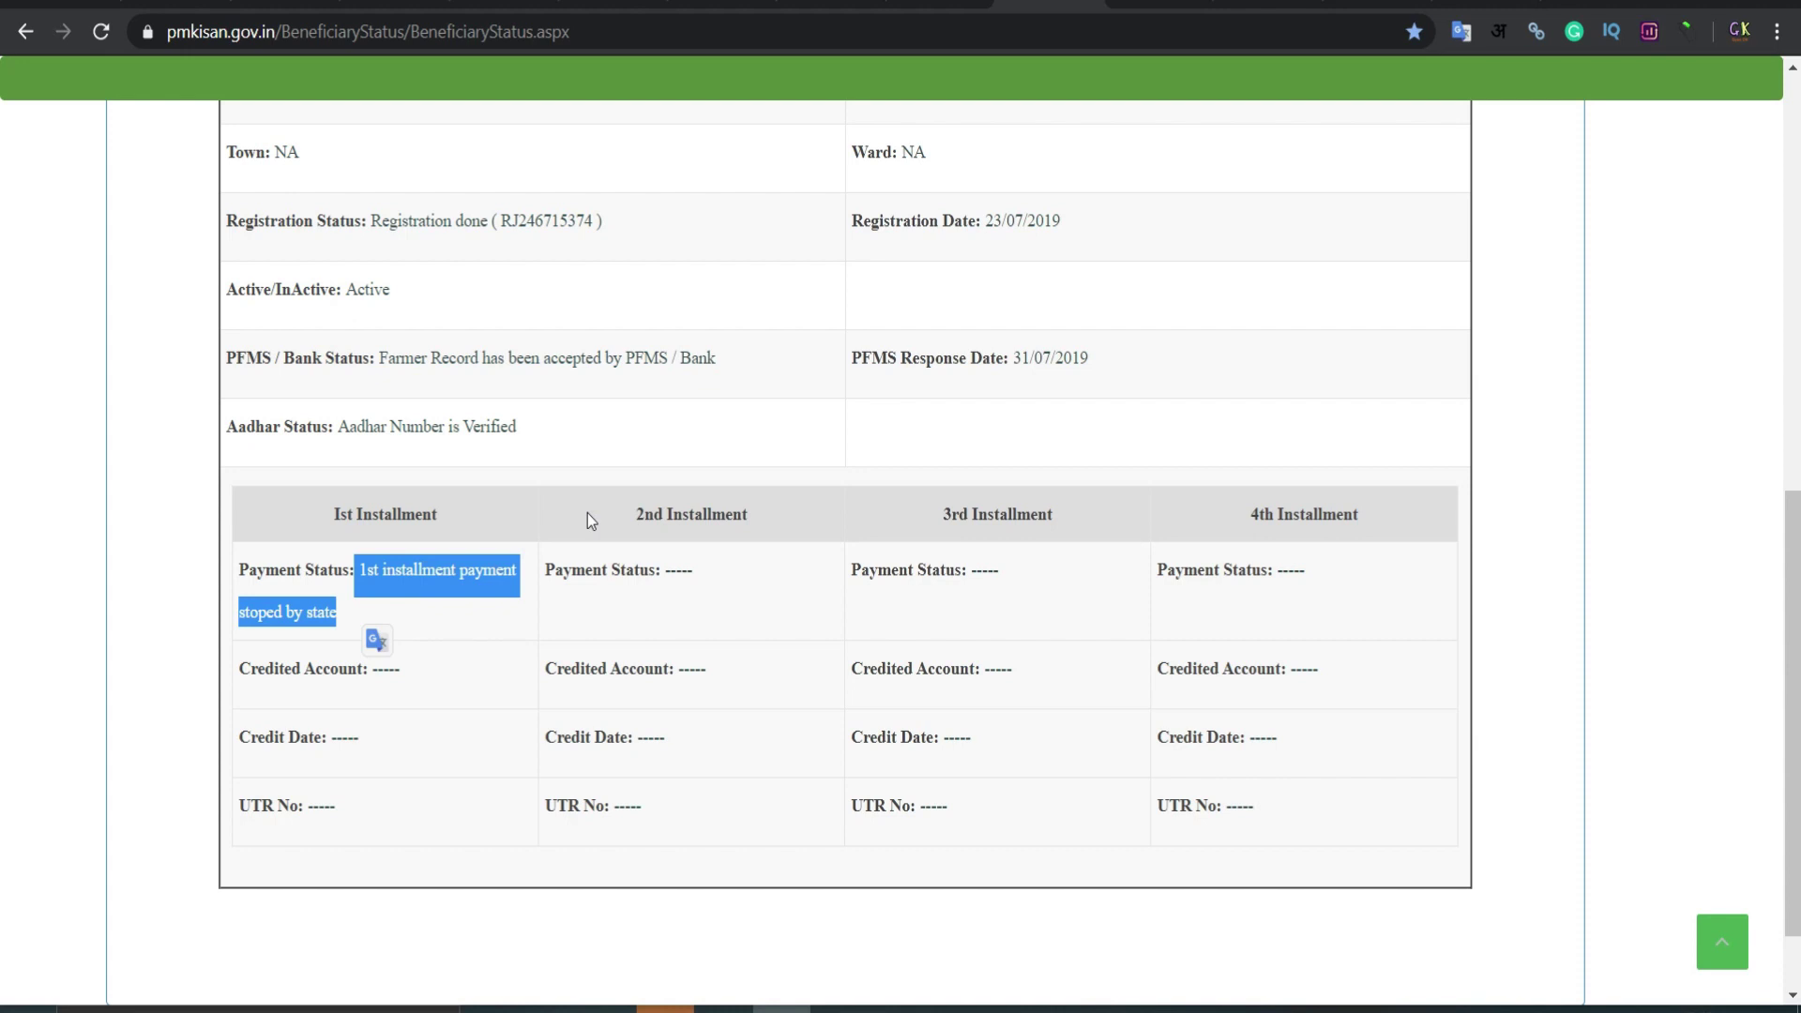
click(413, 584)
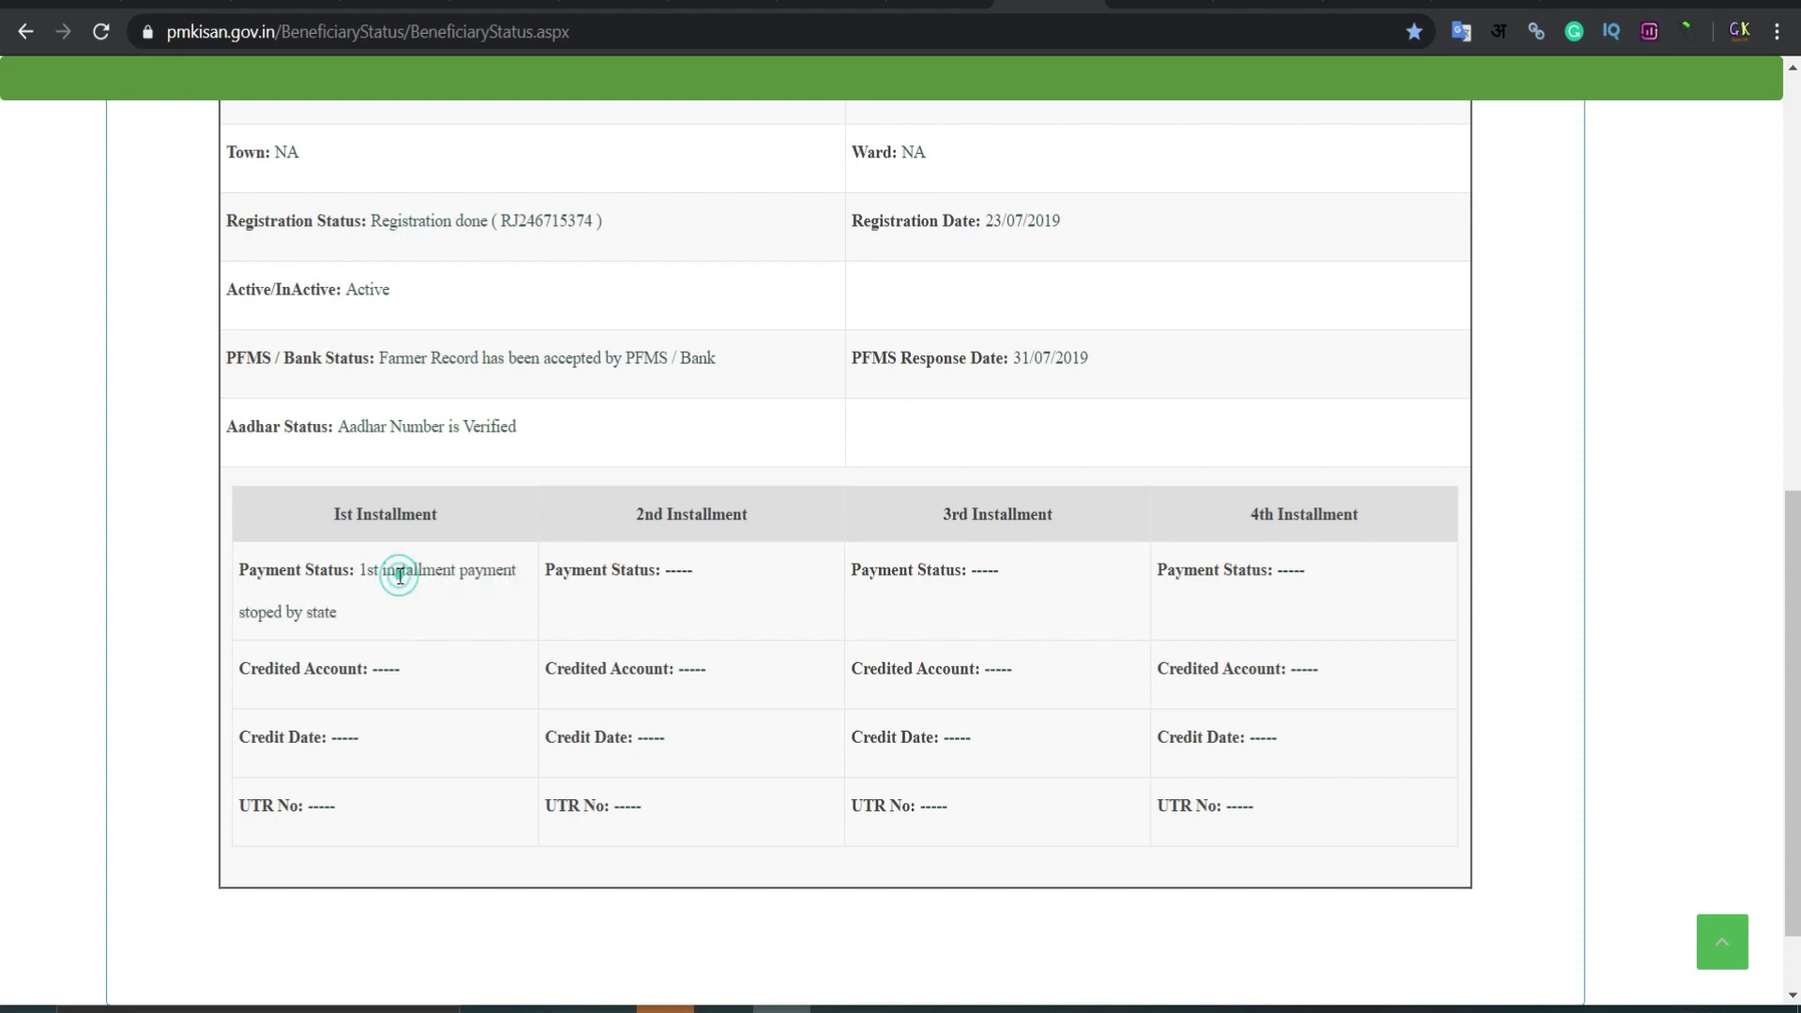
drag(354, 569, 392, 611)
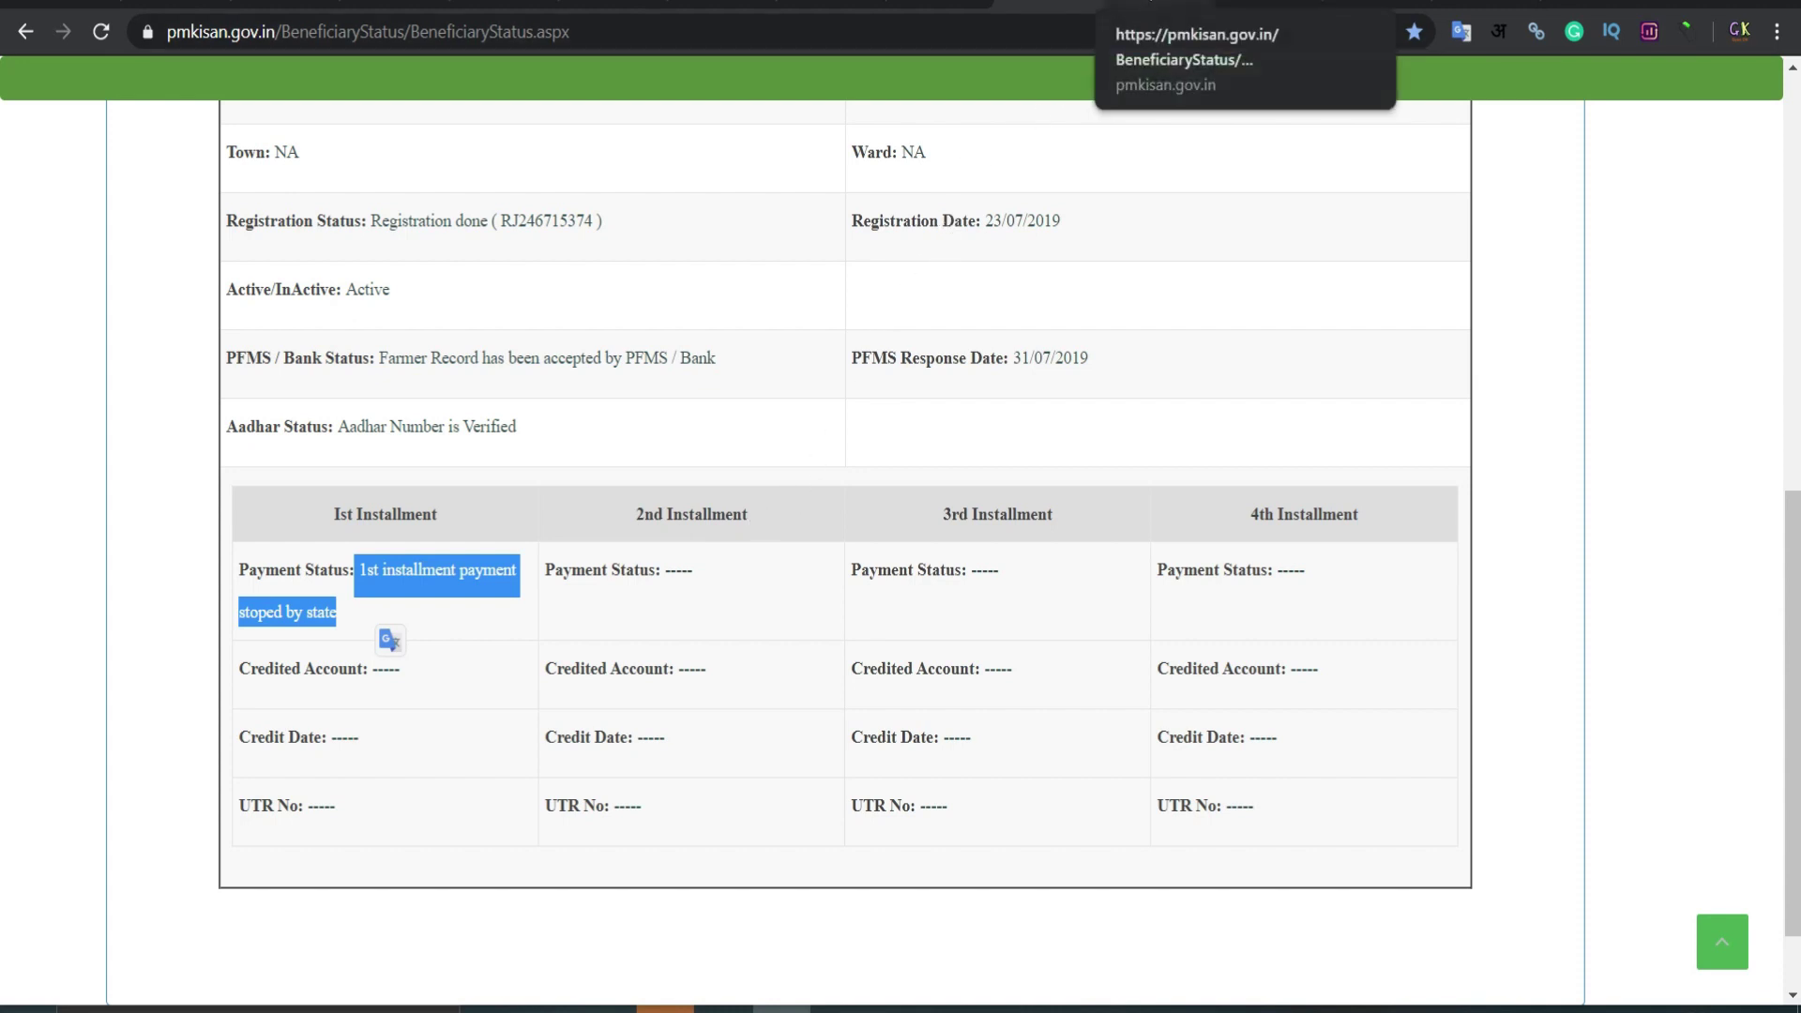
Open the Ganganagar farmer's status page and check its PFMS / Bank status, Aadhar status and 1st installment payment status
click(1155, 14)
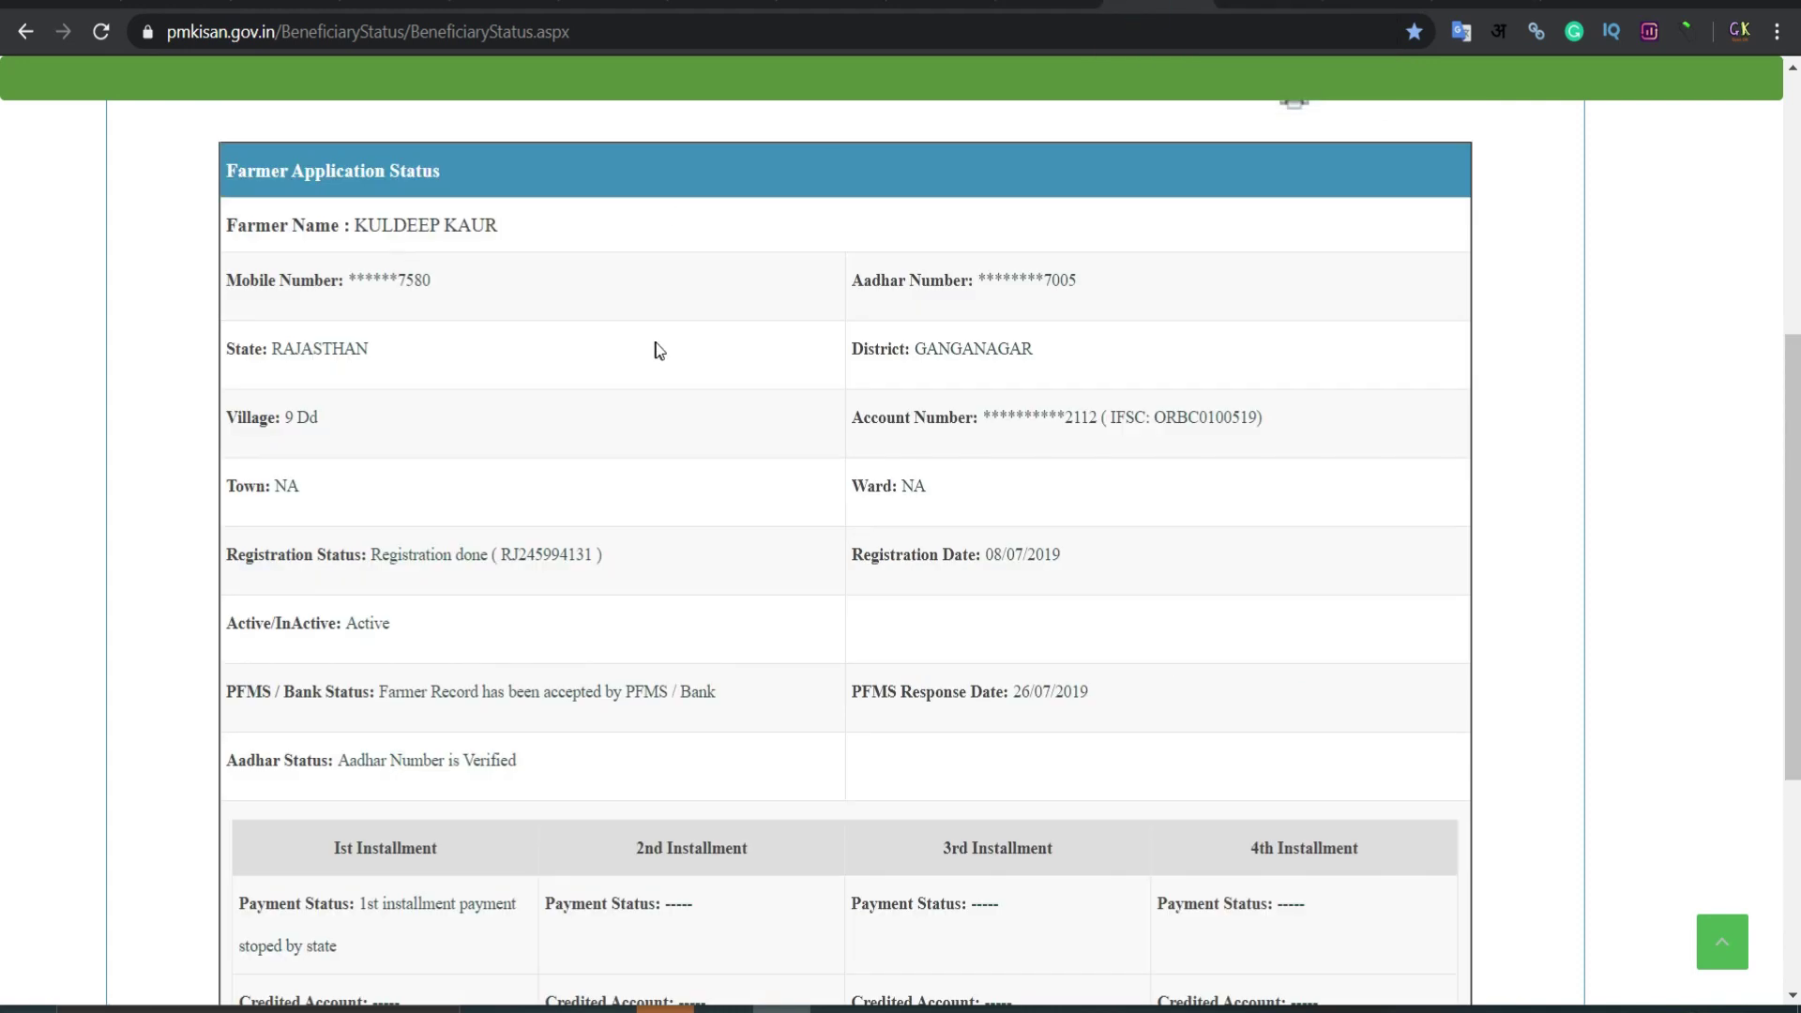
scroll(660, 345, down, 3)
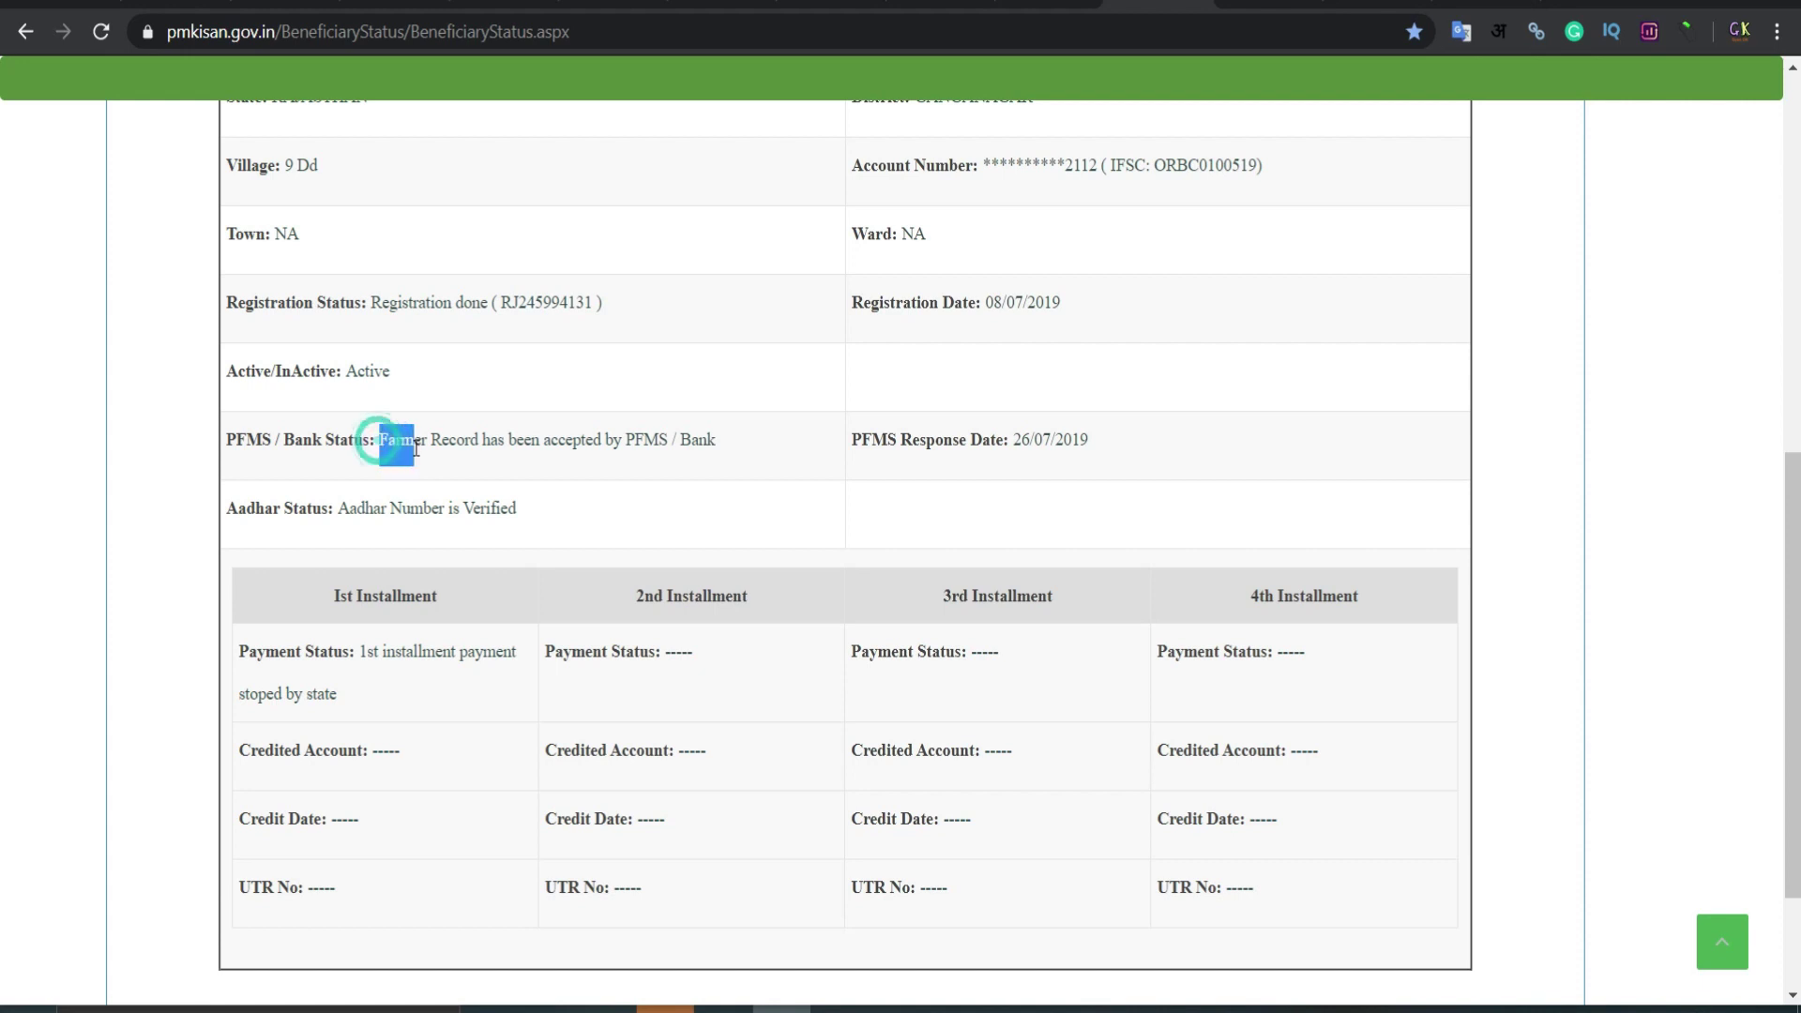
drag(380, 441, 571, 521)
scroll(780, 553, down, 1)
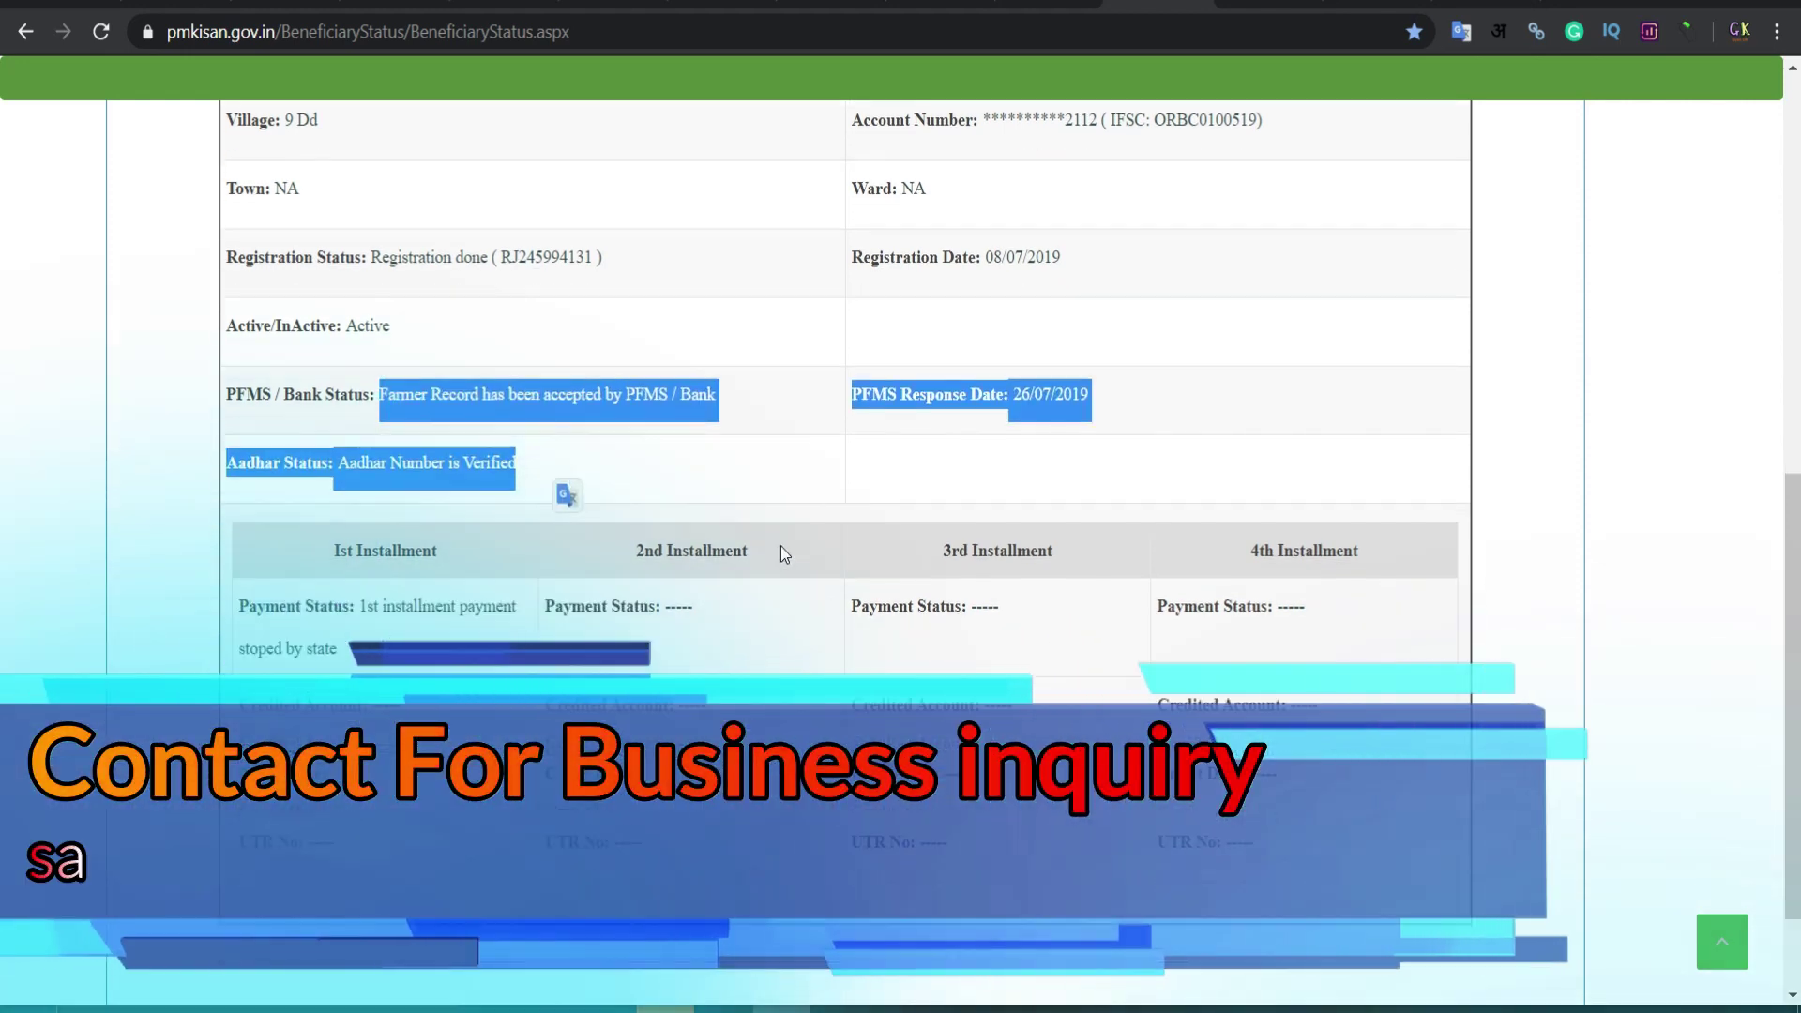
scroll(780, 554, down, 3)
drag(359, 464, 379, 523)
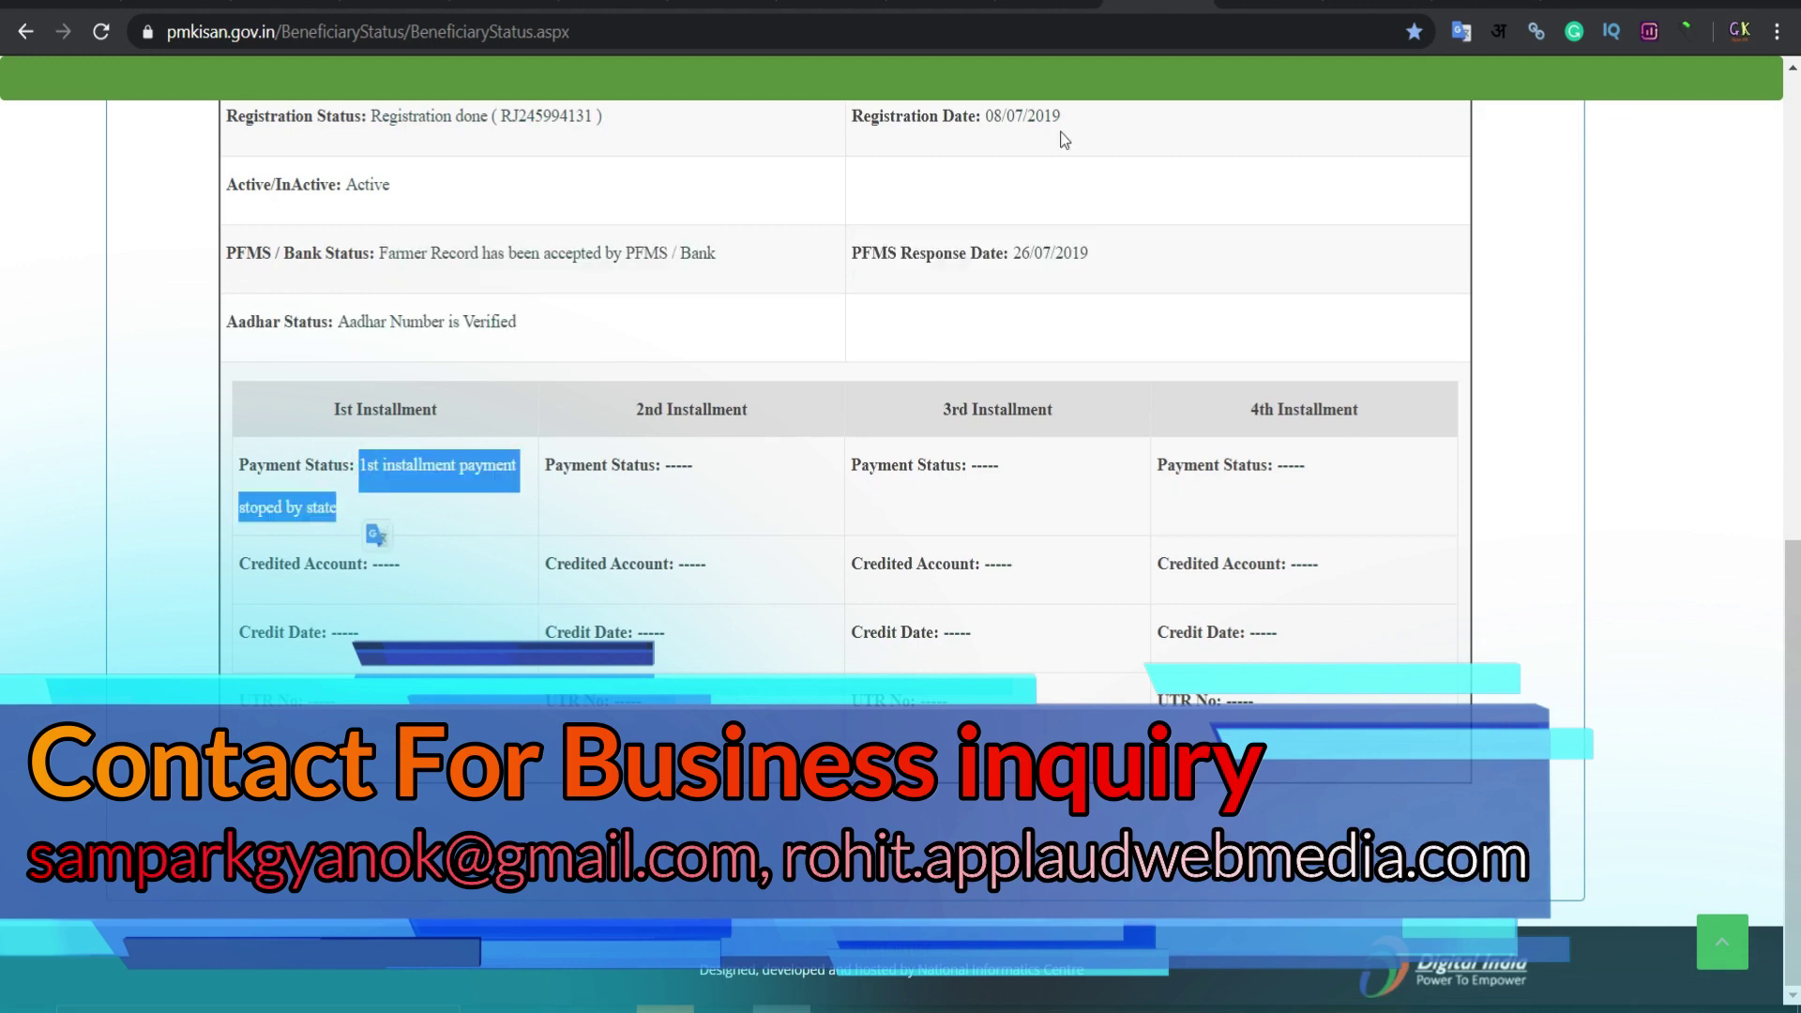
Open the Maharashtra farmer's status page and highlight the Aadhar status of the record
scroll(1065, 272, up, 10)
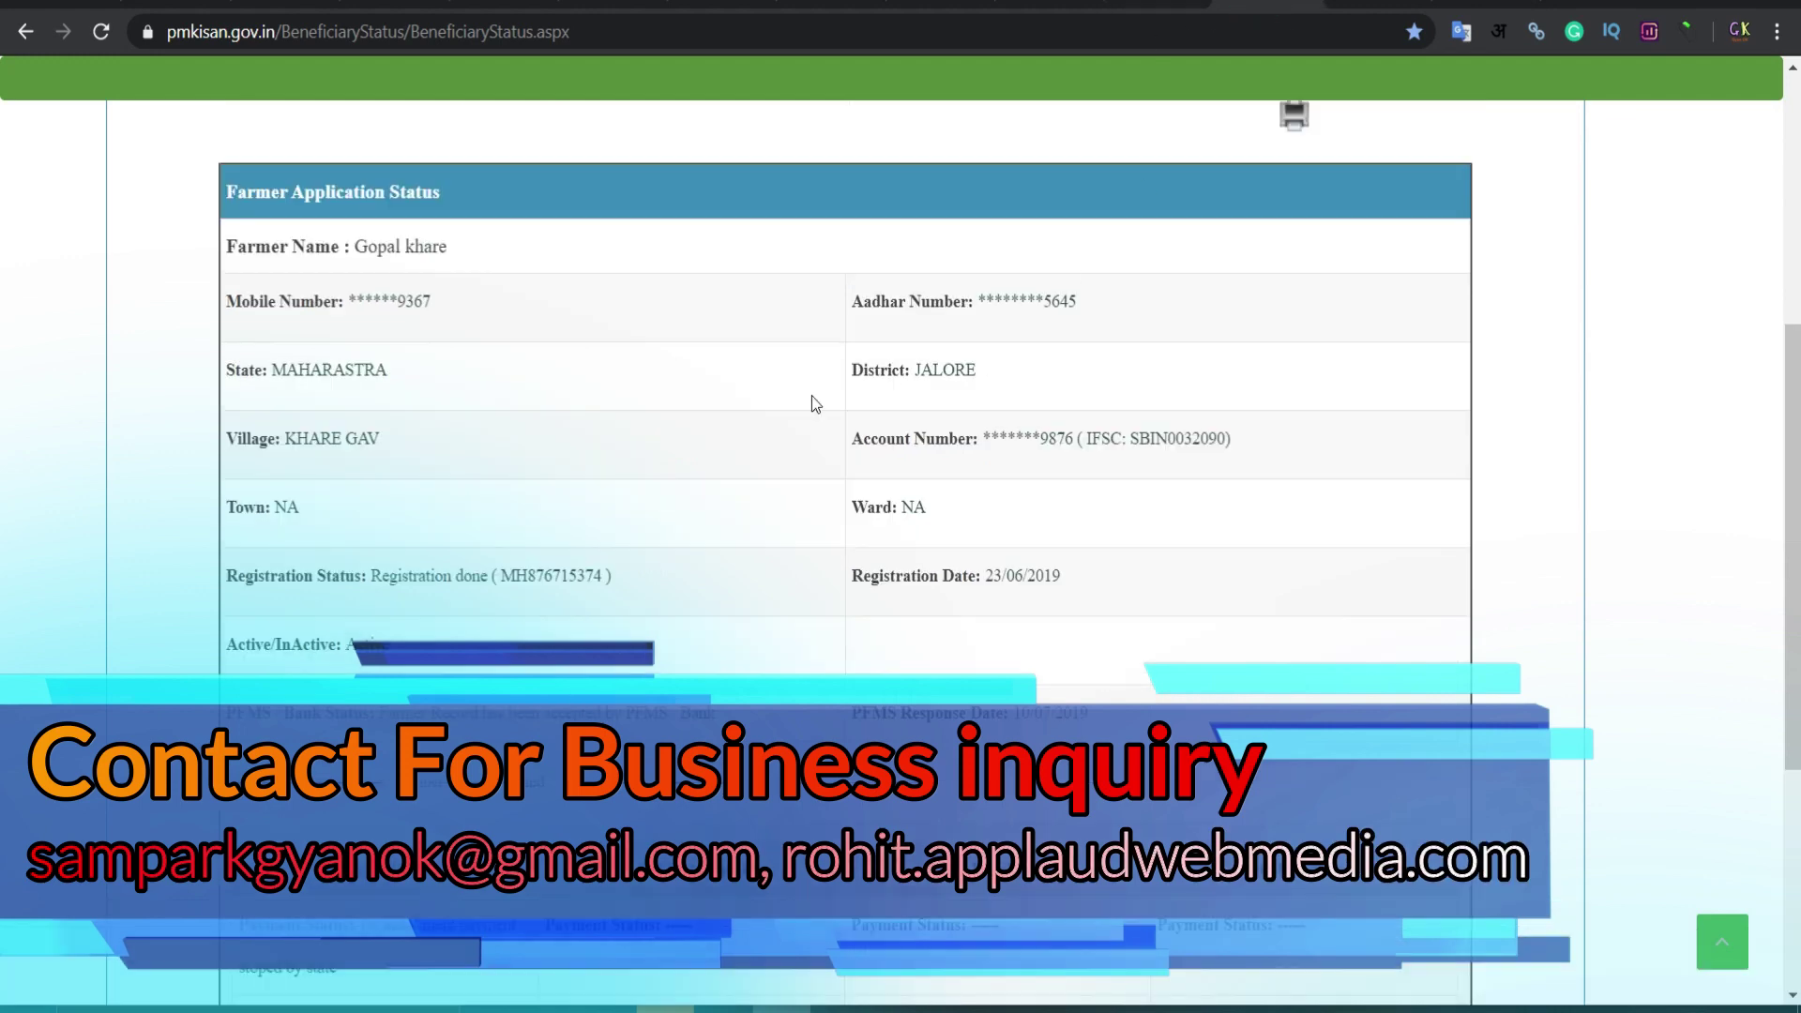
scroll(720, 424, down, 1)
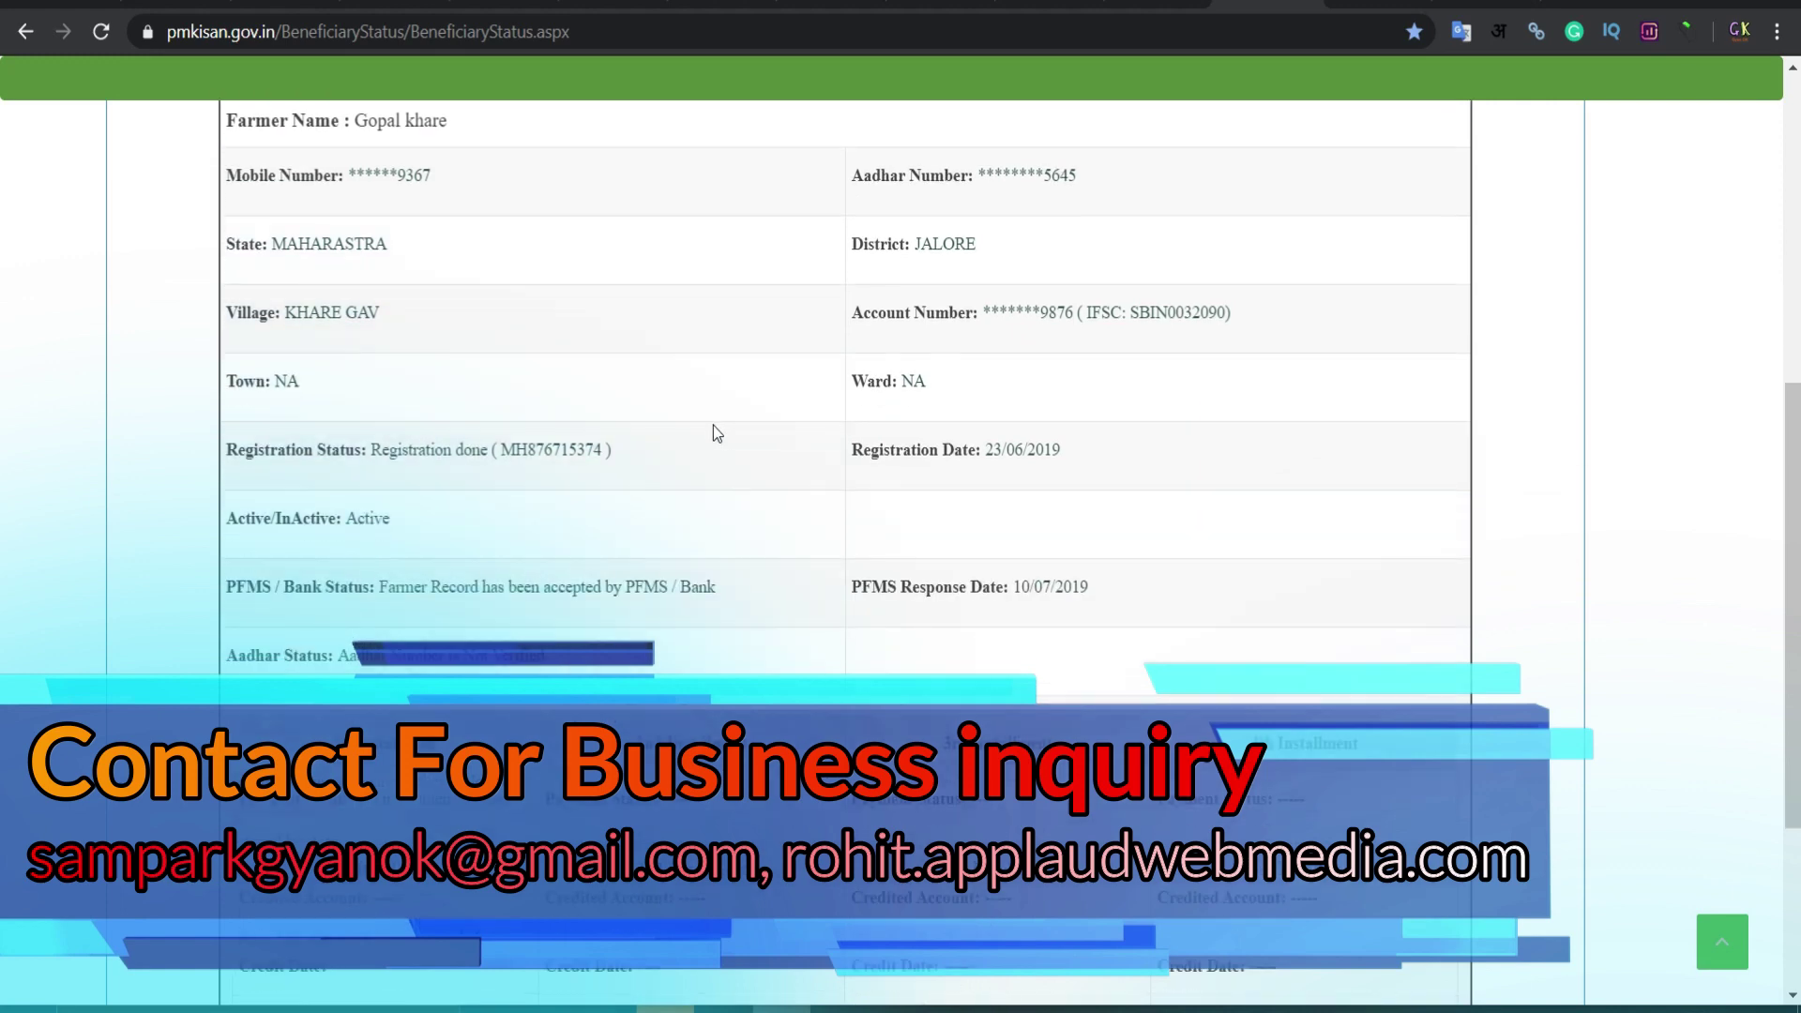
scroll(762, 464, down, 3)
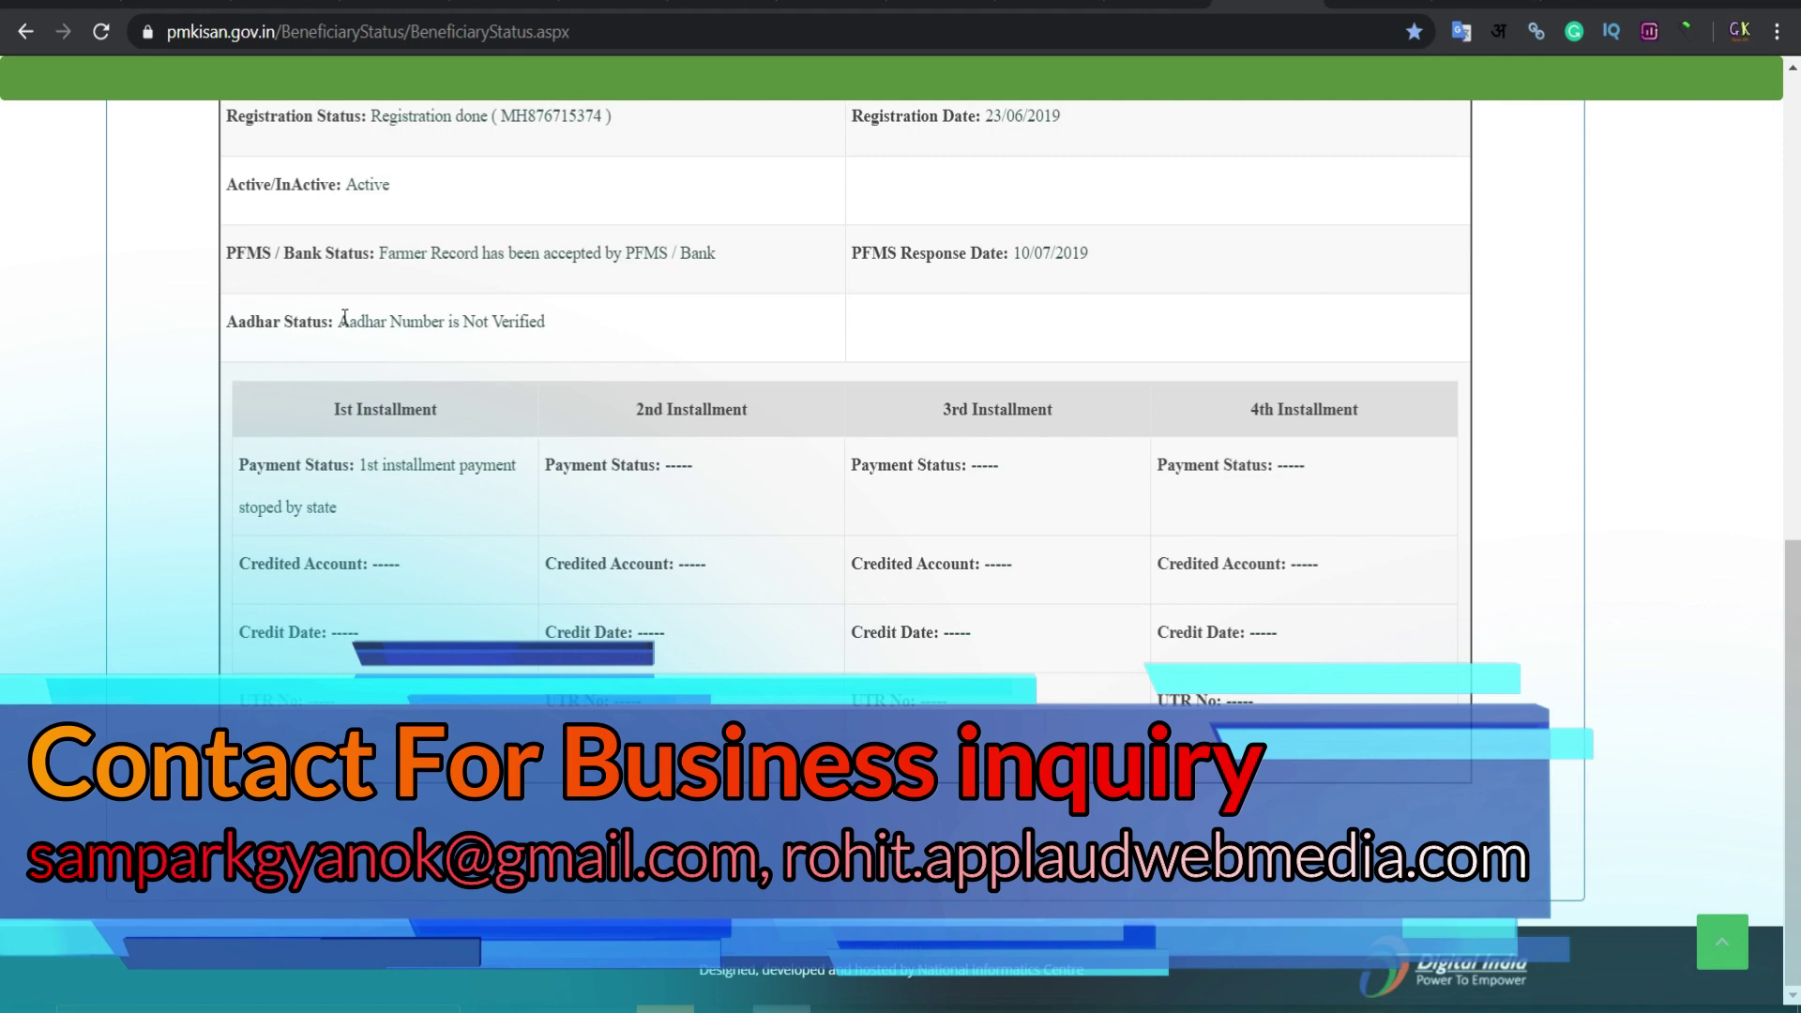
drag(340, 320, 561, 324)
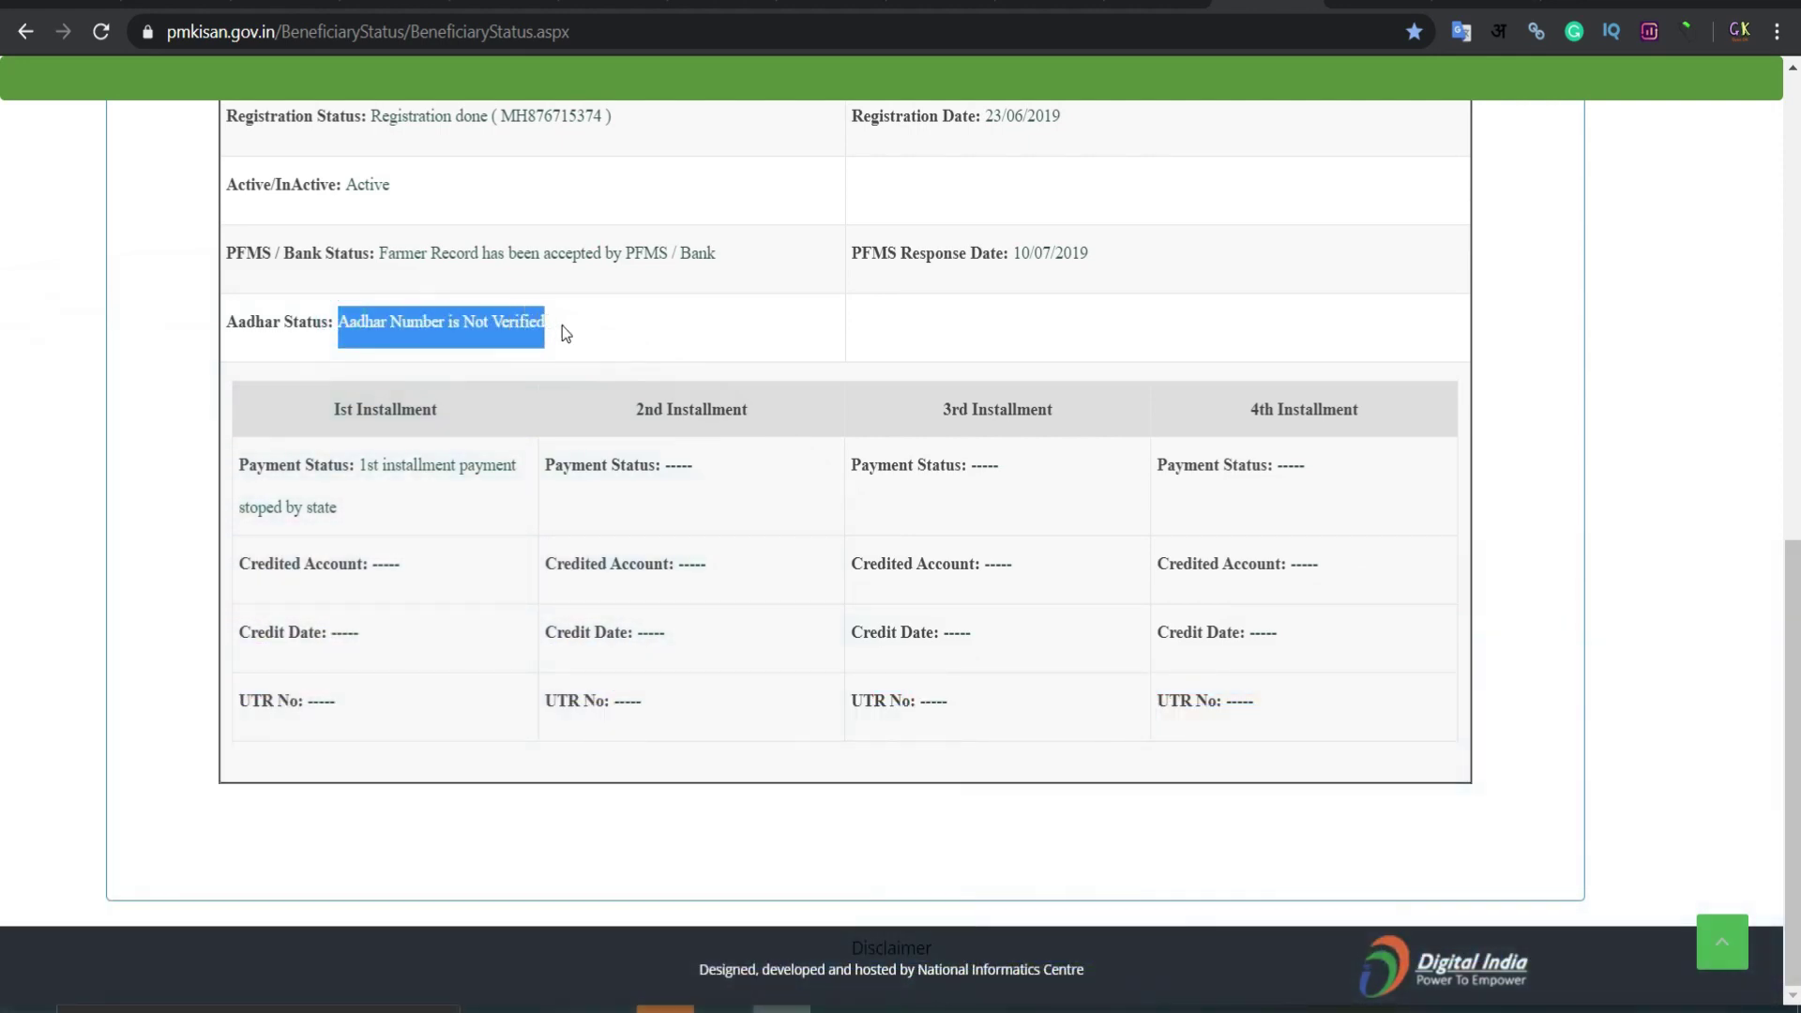
click(606, 330)
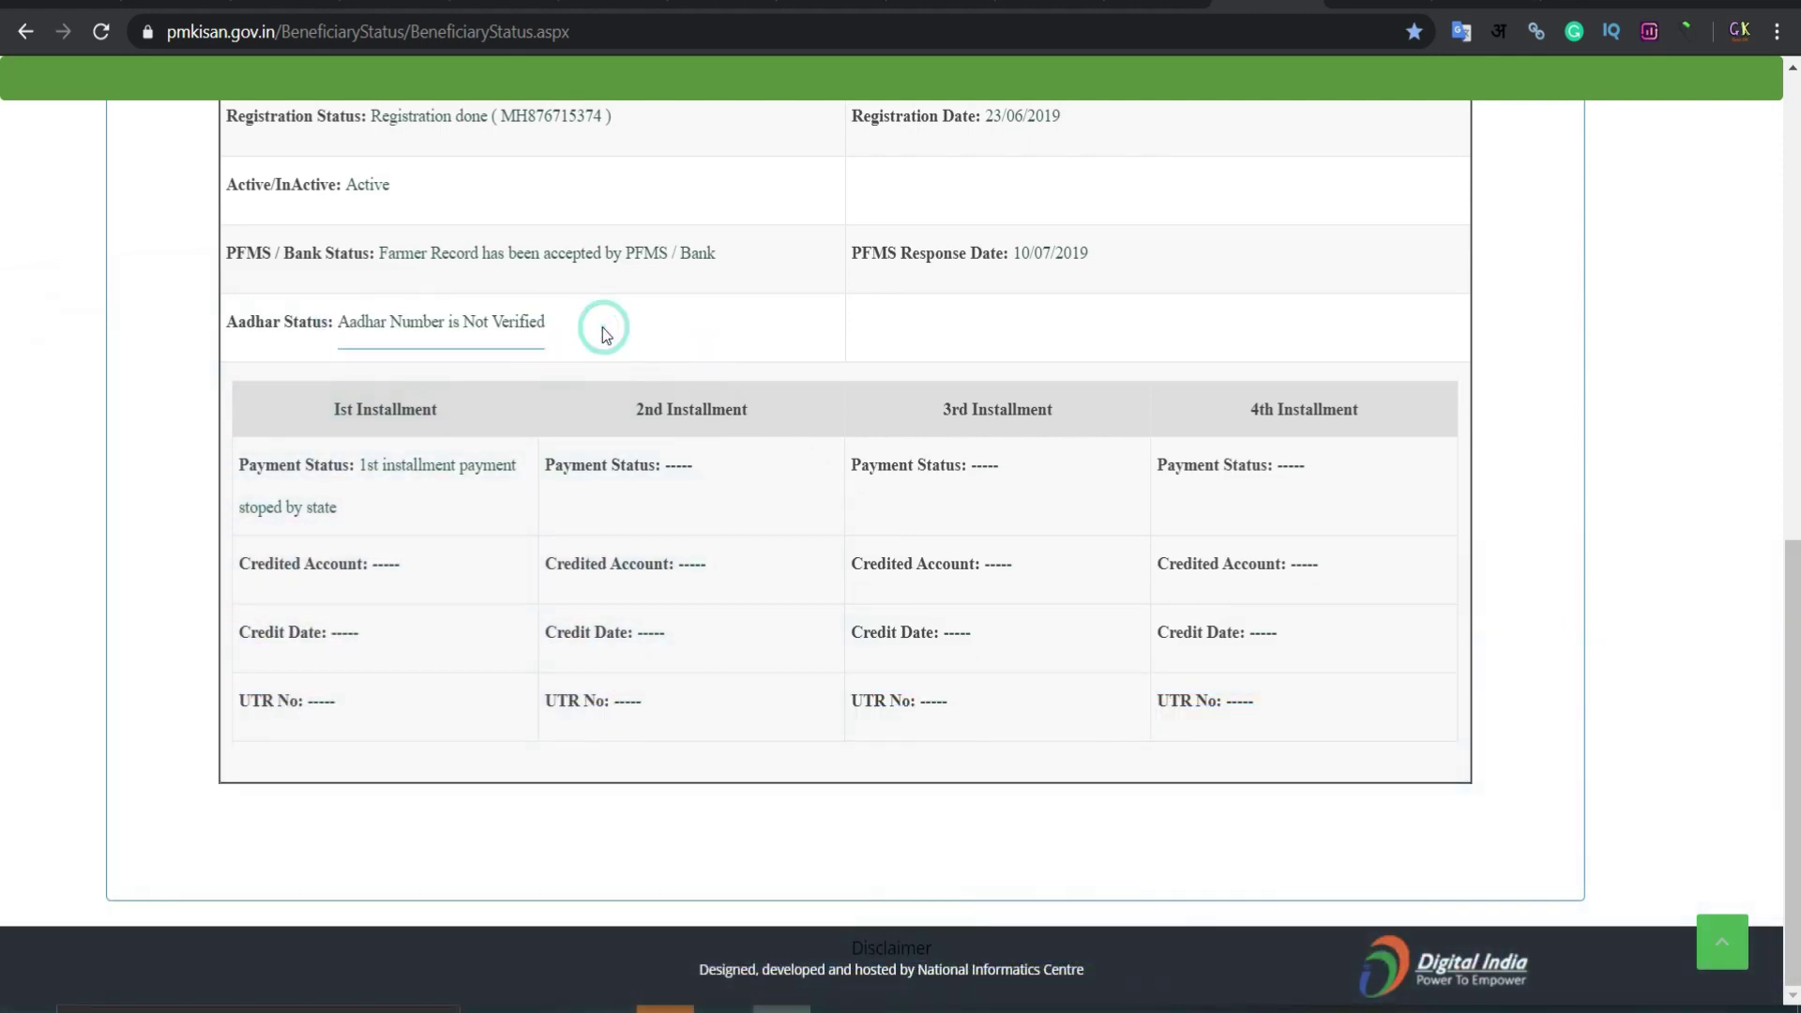
Highlight the Maharashtra record's PFMS / Bank status, and compare its registration date with the PFMS response date
click(376, 254)
drag(403, 255, 609, 277)
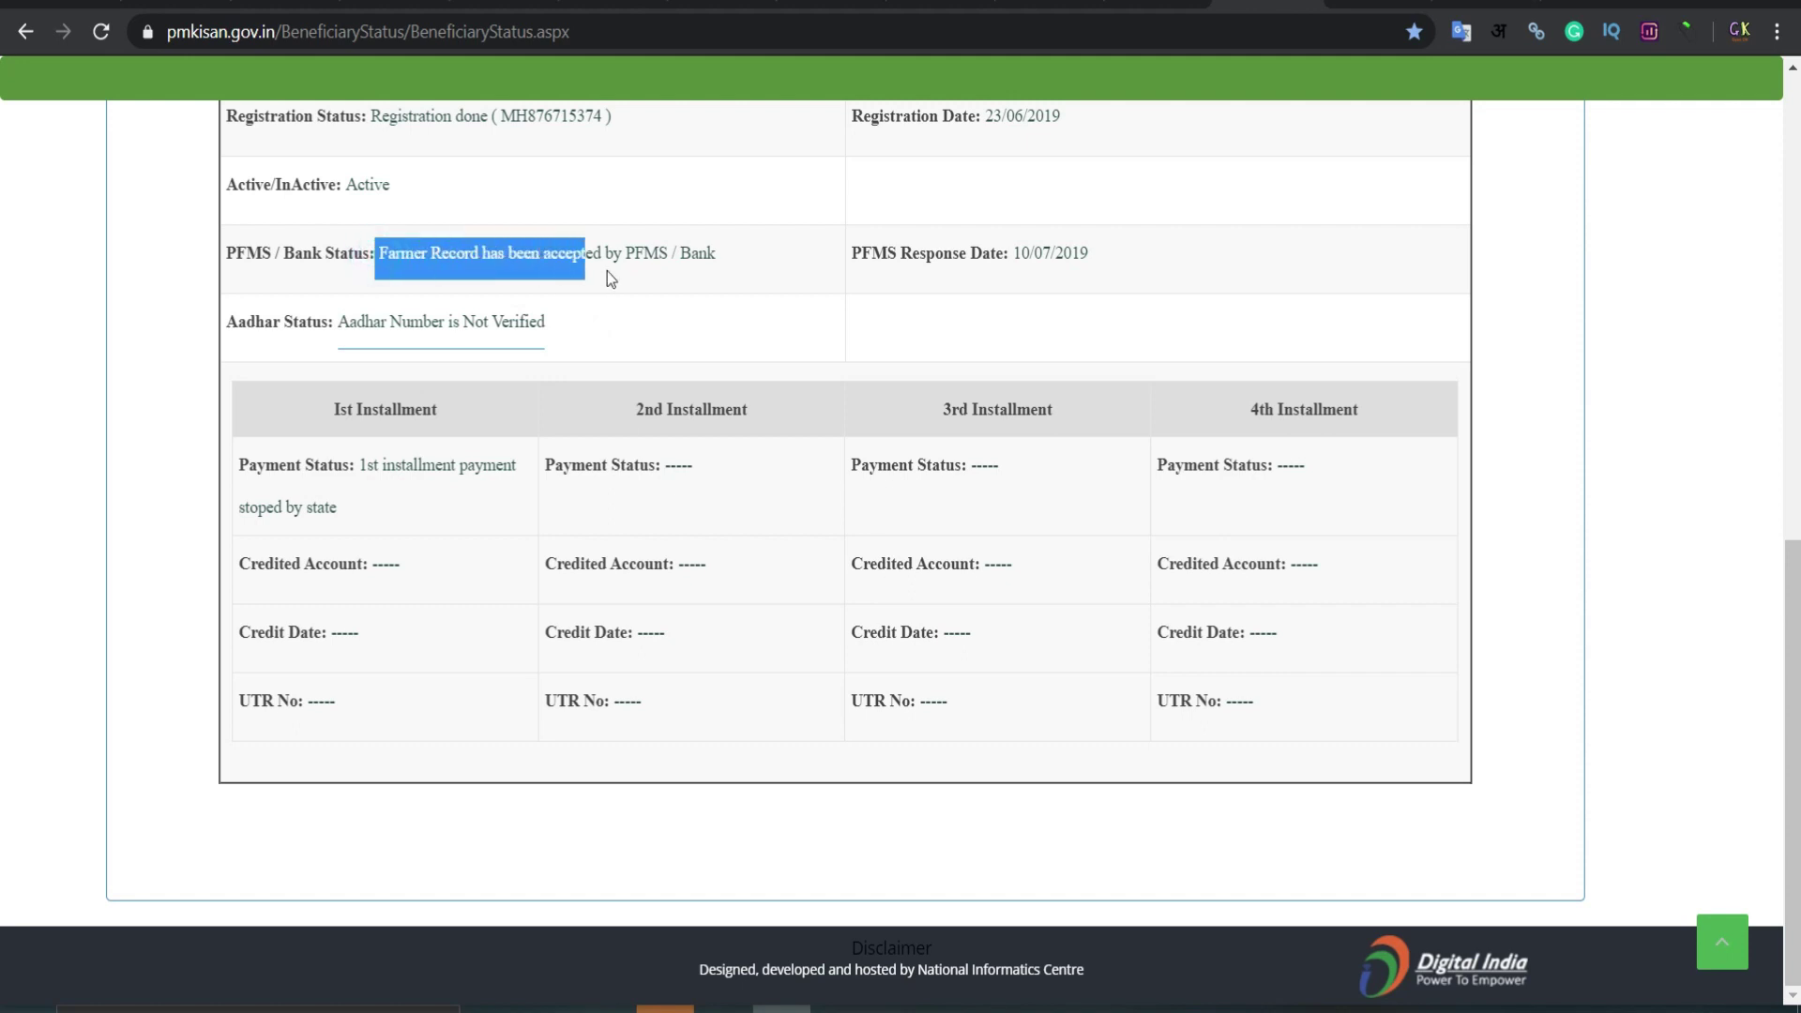
drag(748, 274, 747, 275)
scroll(764, 274, up, 2)
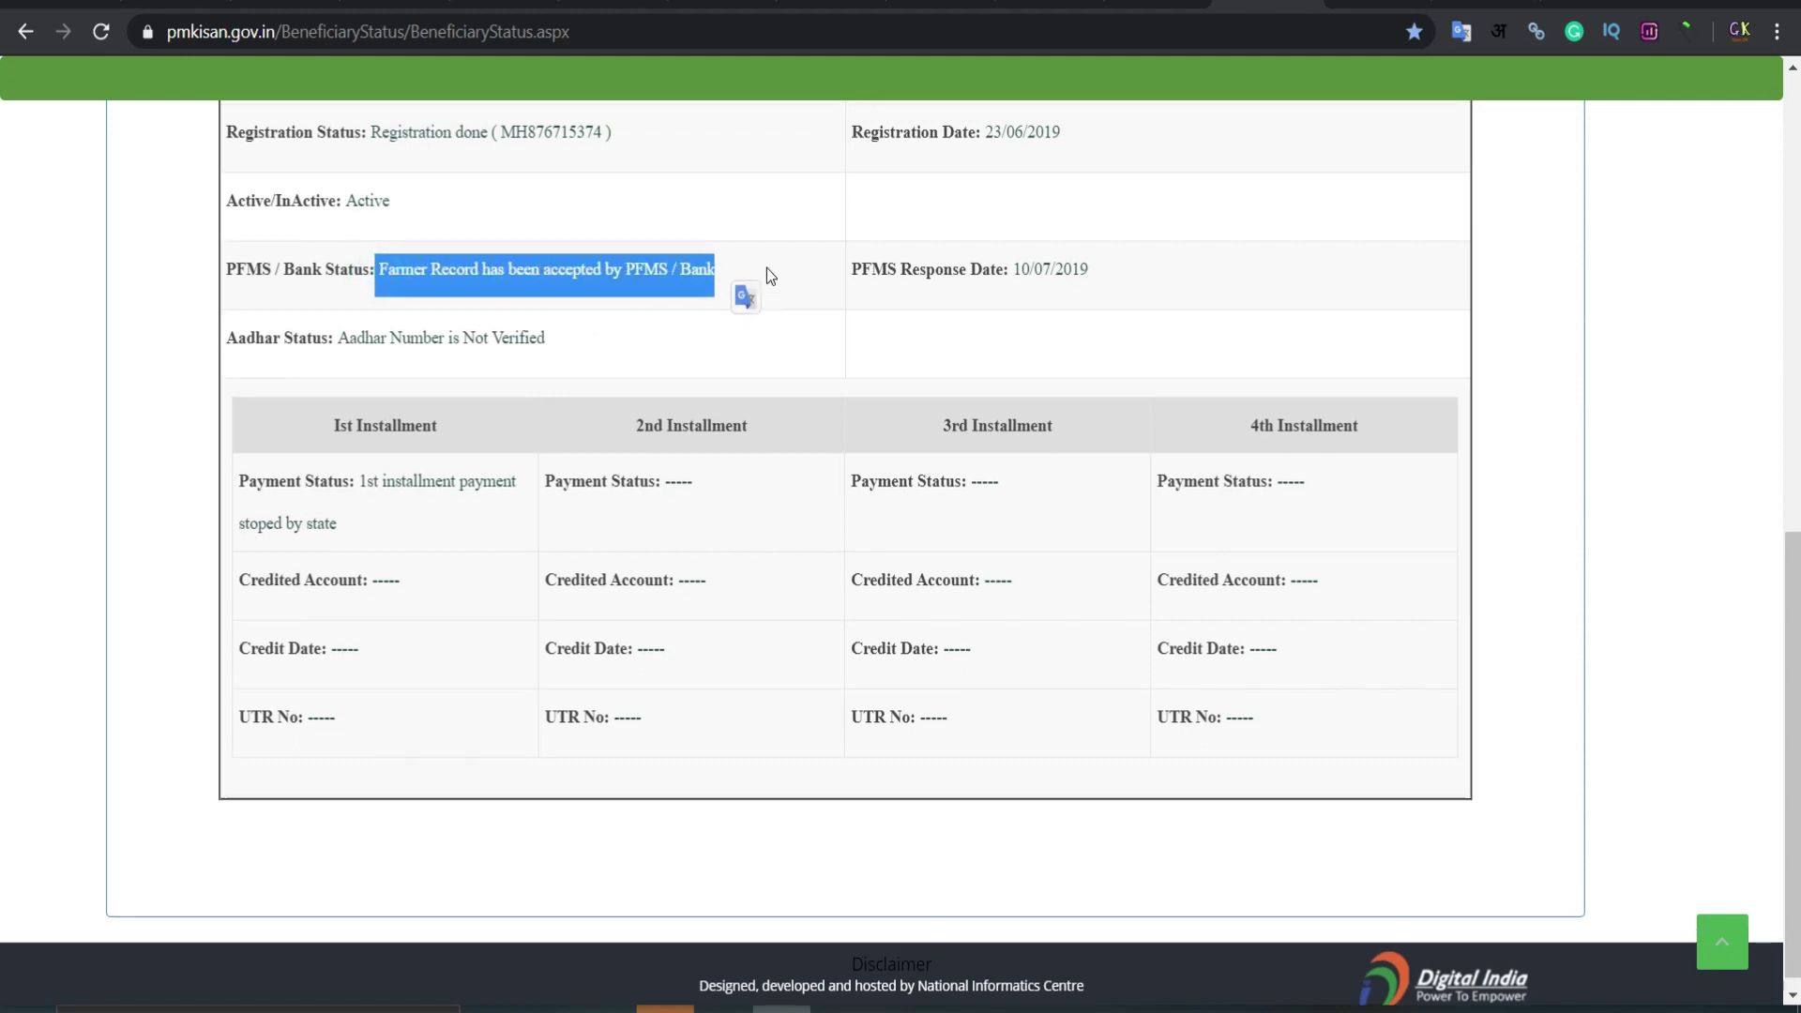
click(567, 444)
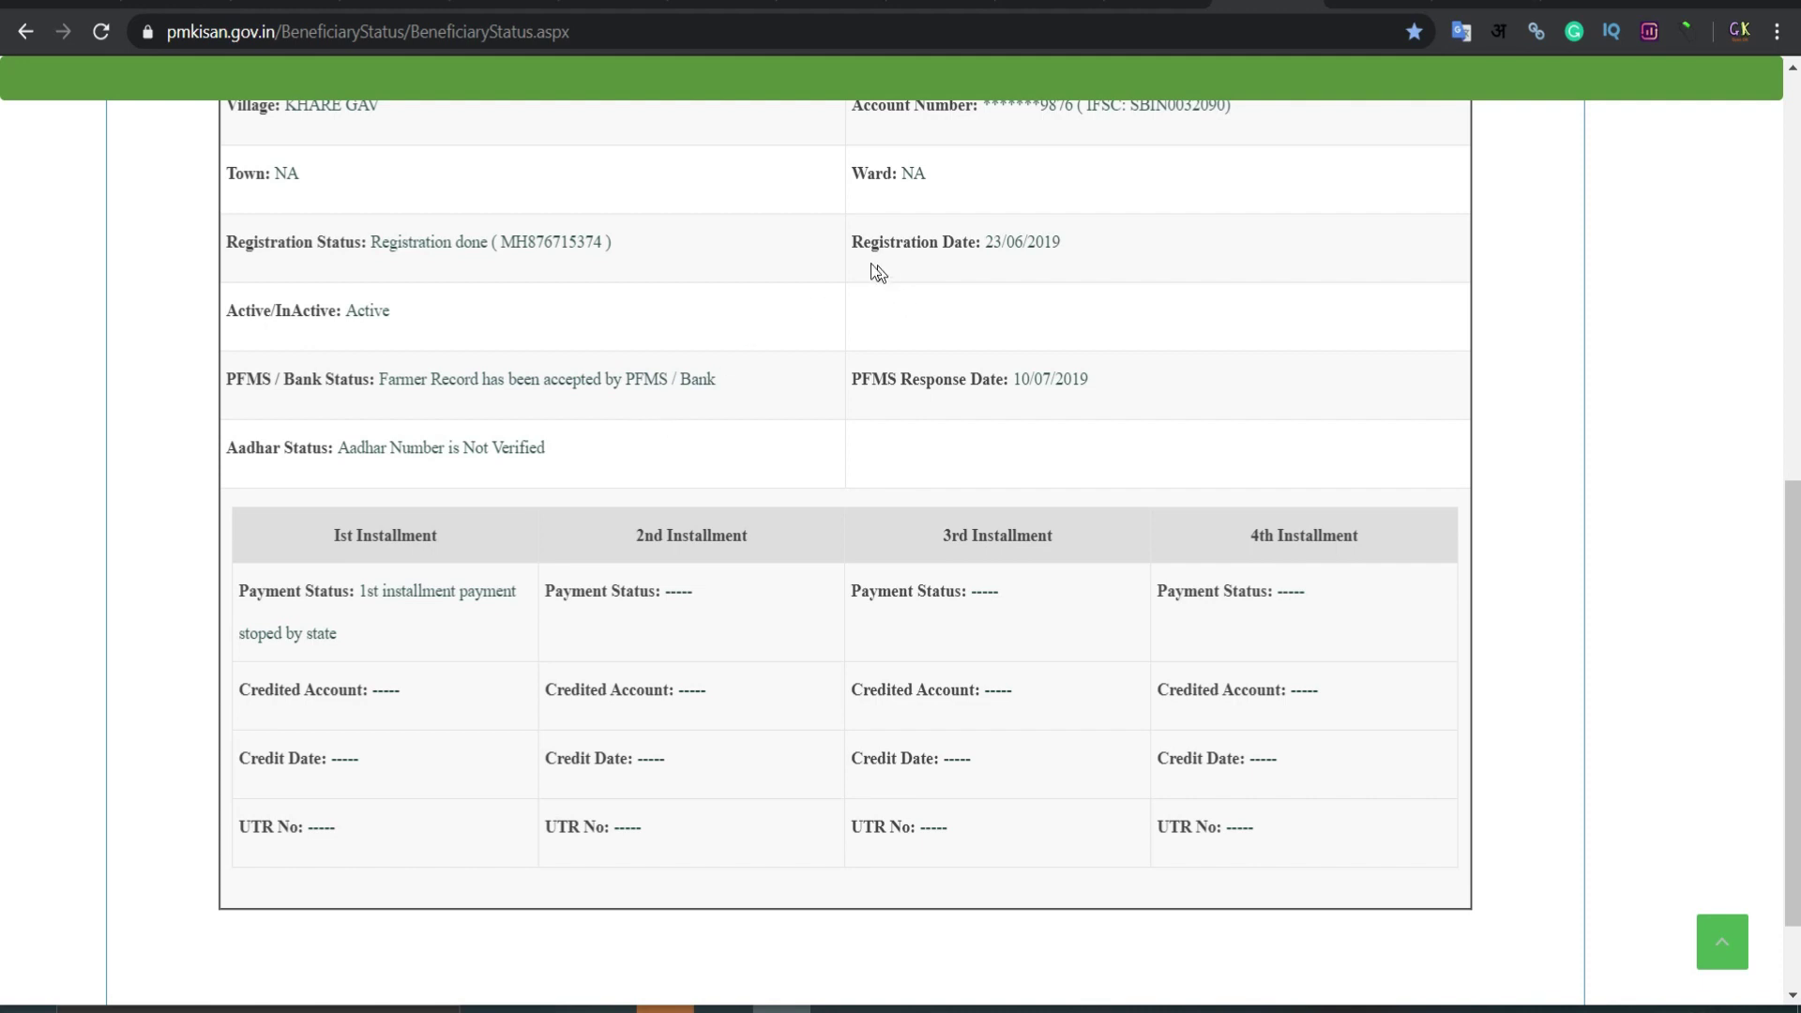
drag(844, 250, 1002, 261)
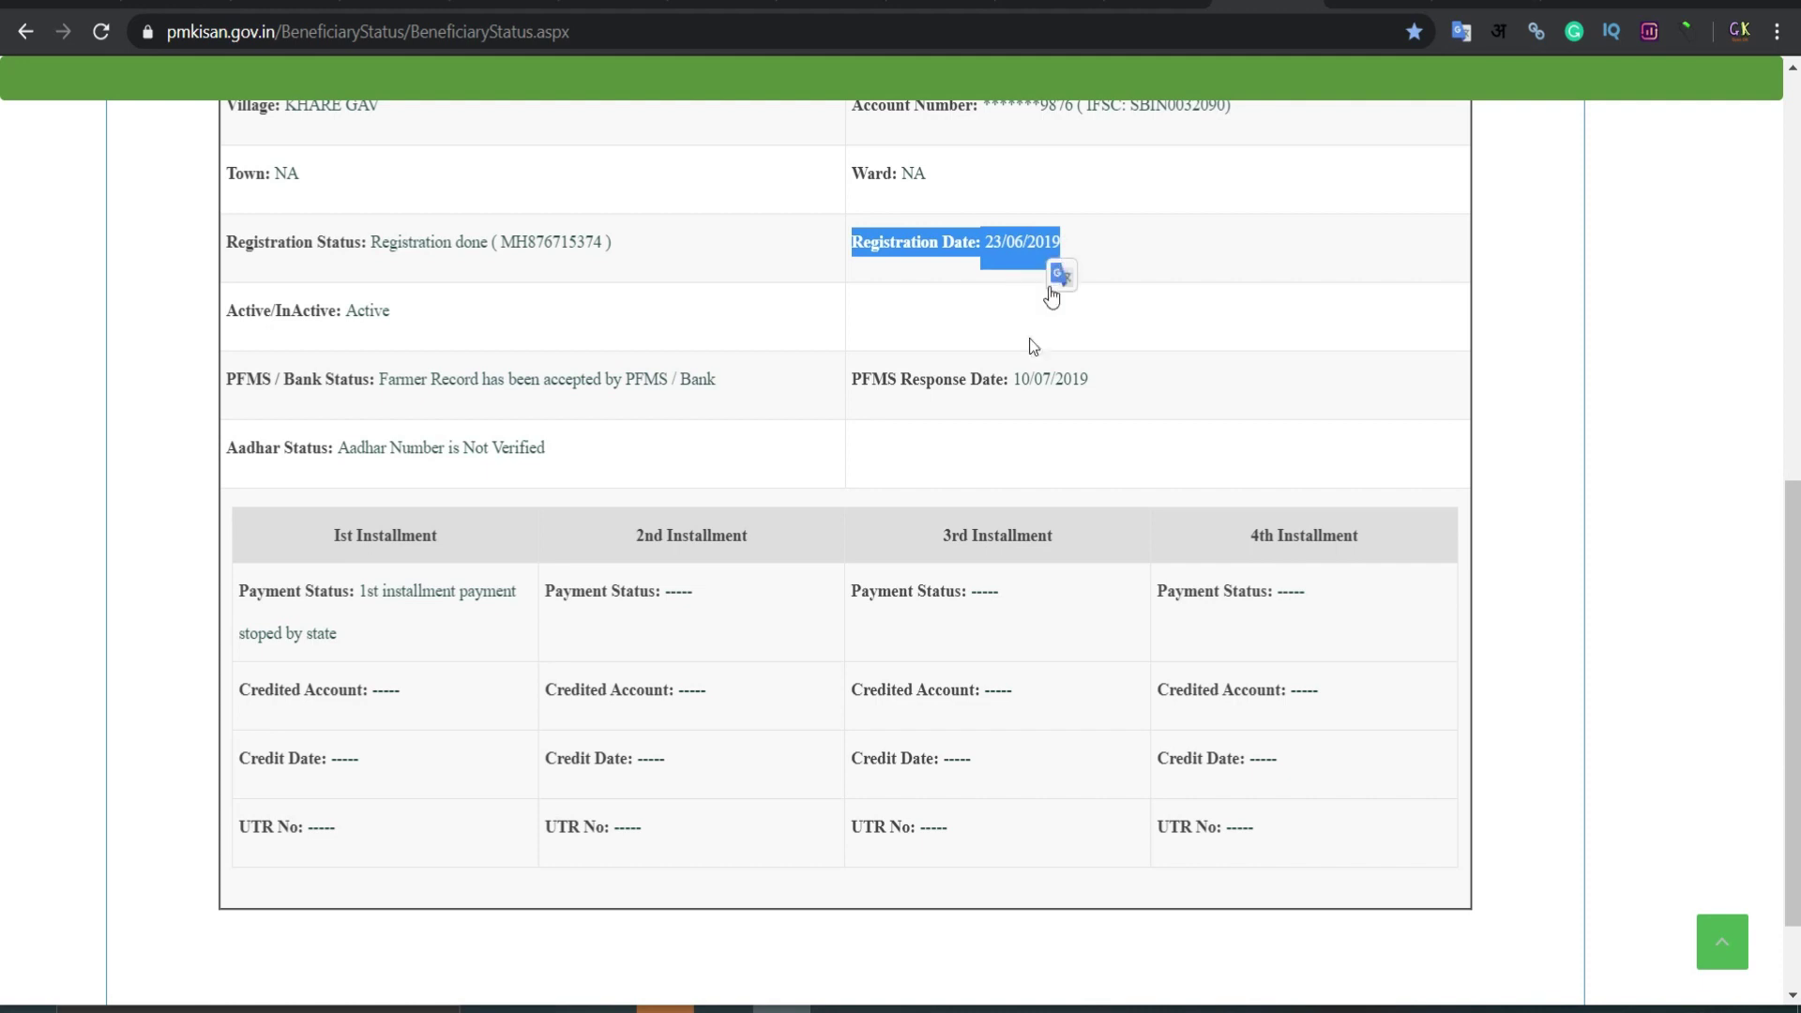
drag(850, 385, 1108, 388)
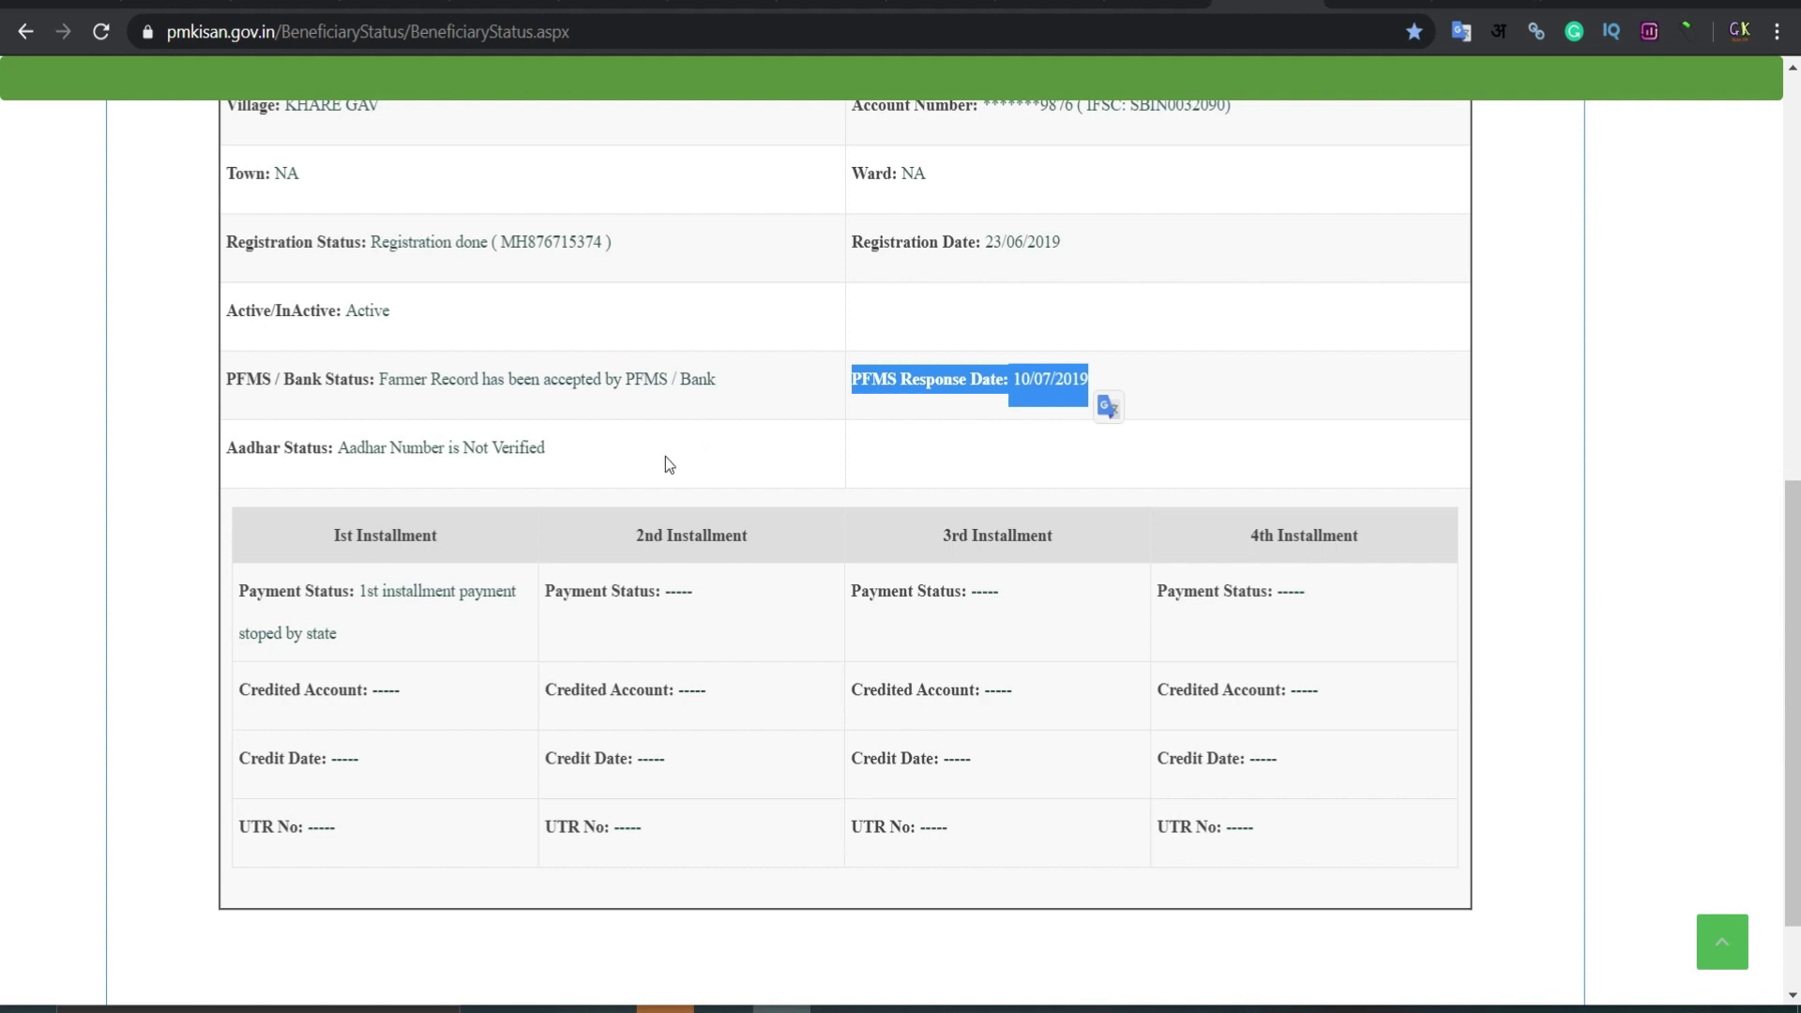
Compare the Aadhar status with the 1st Installment payment status in the Maharashtra farmer's record
drag(357, 593, 373, 638)
drag(548, 450, 342, 472)
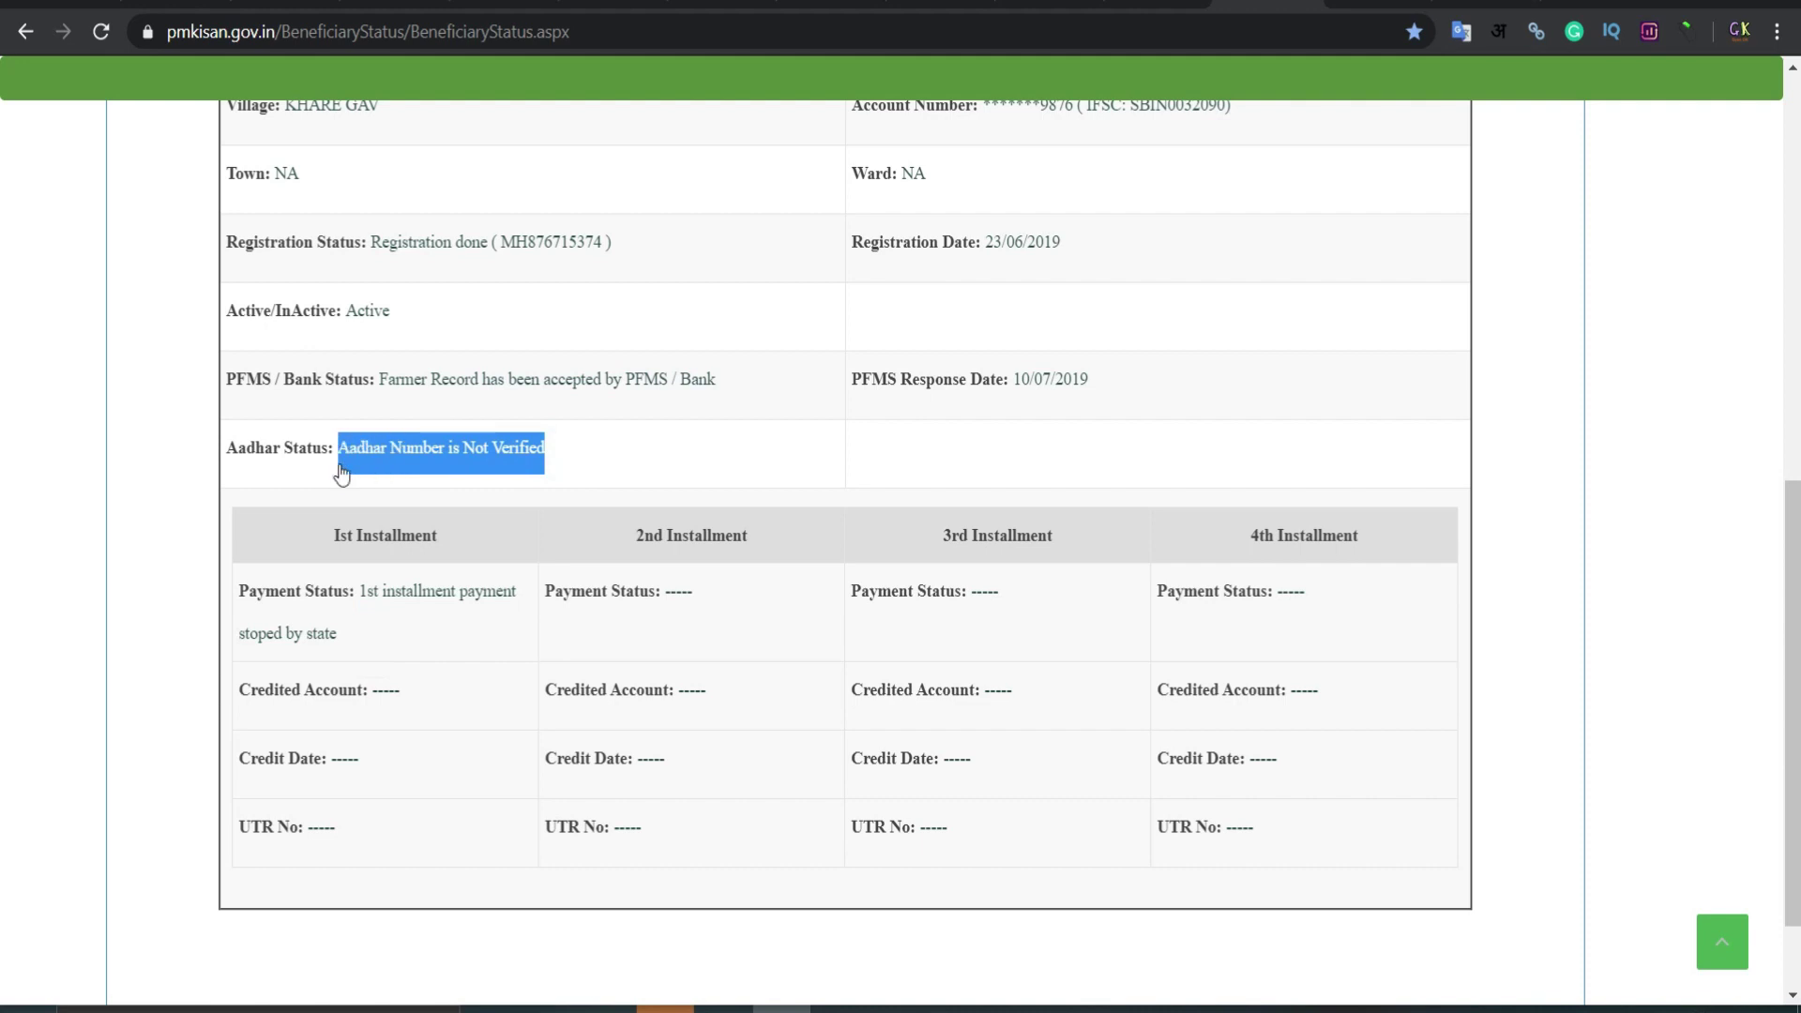
click(567, 455)
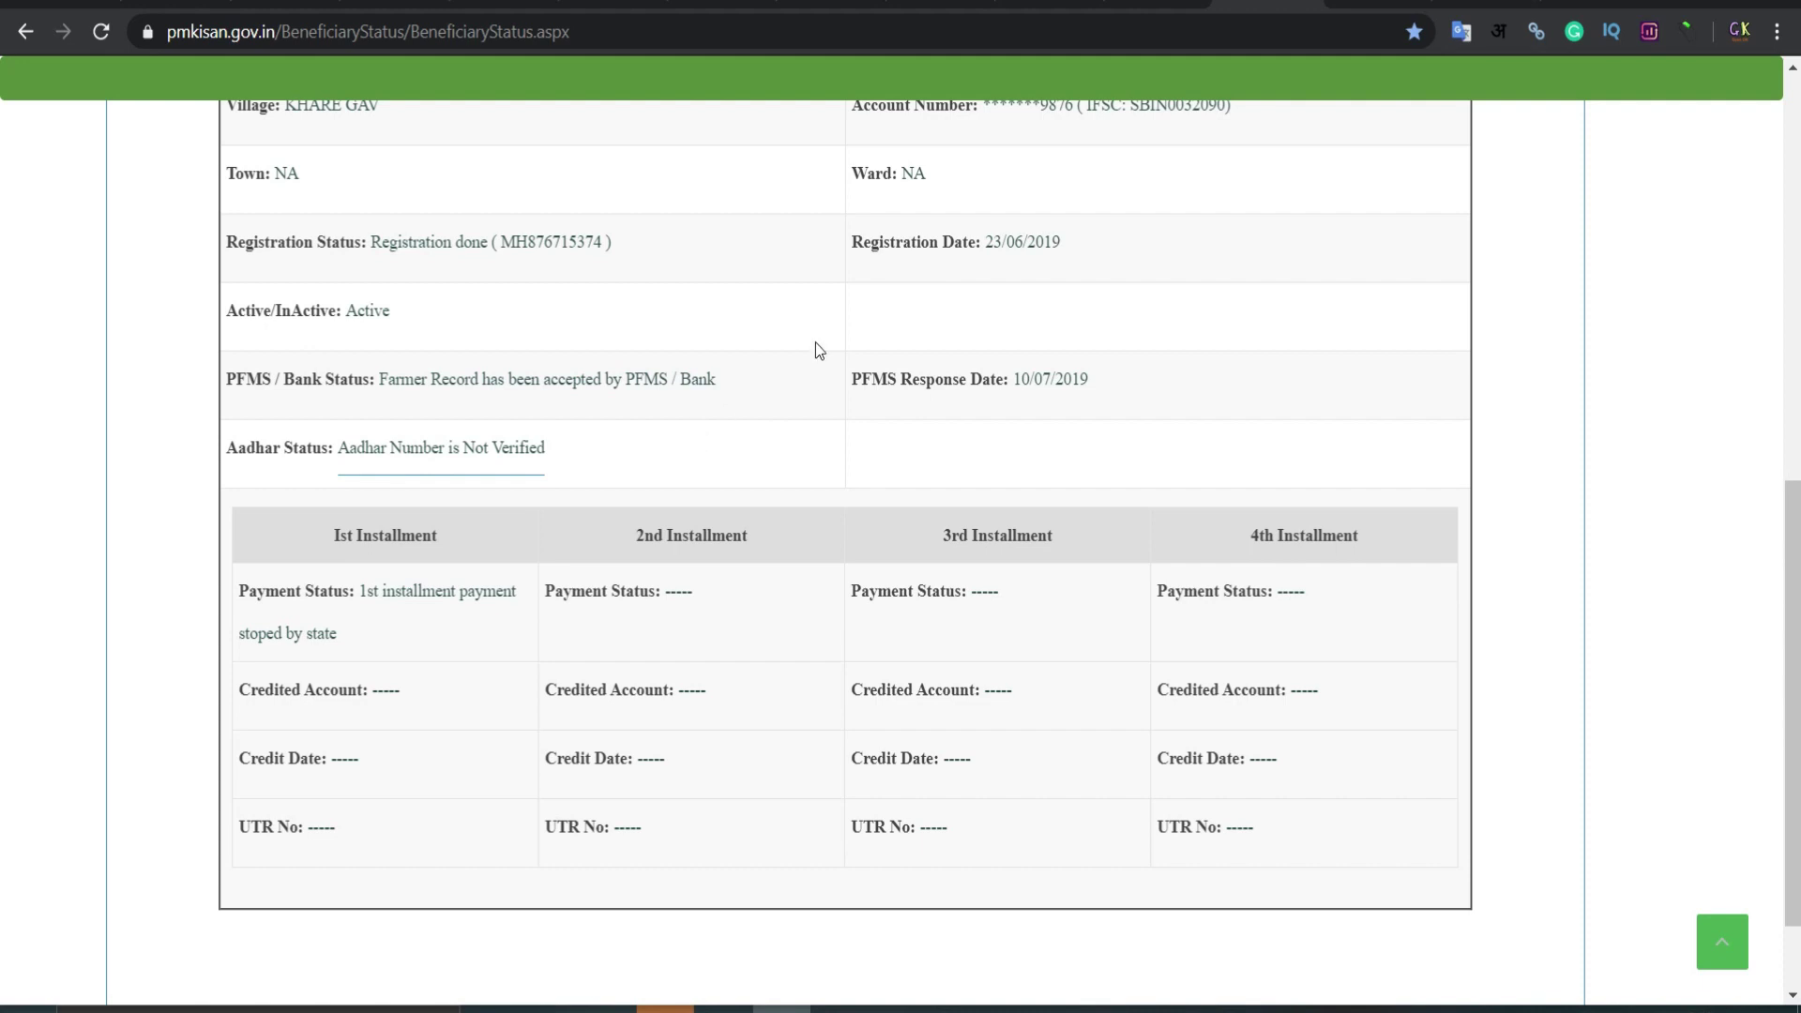
drag(566, 459, 338, 467)
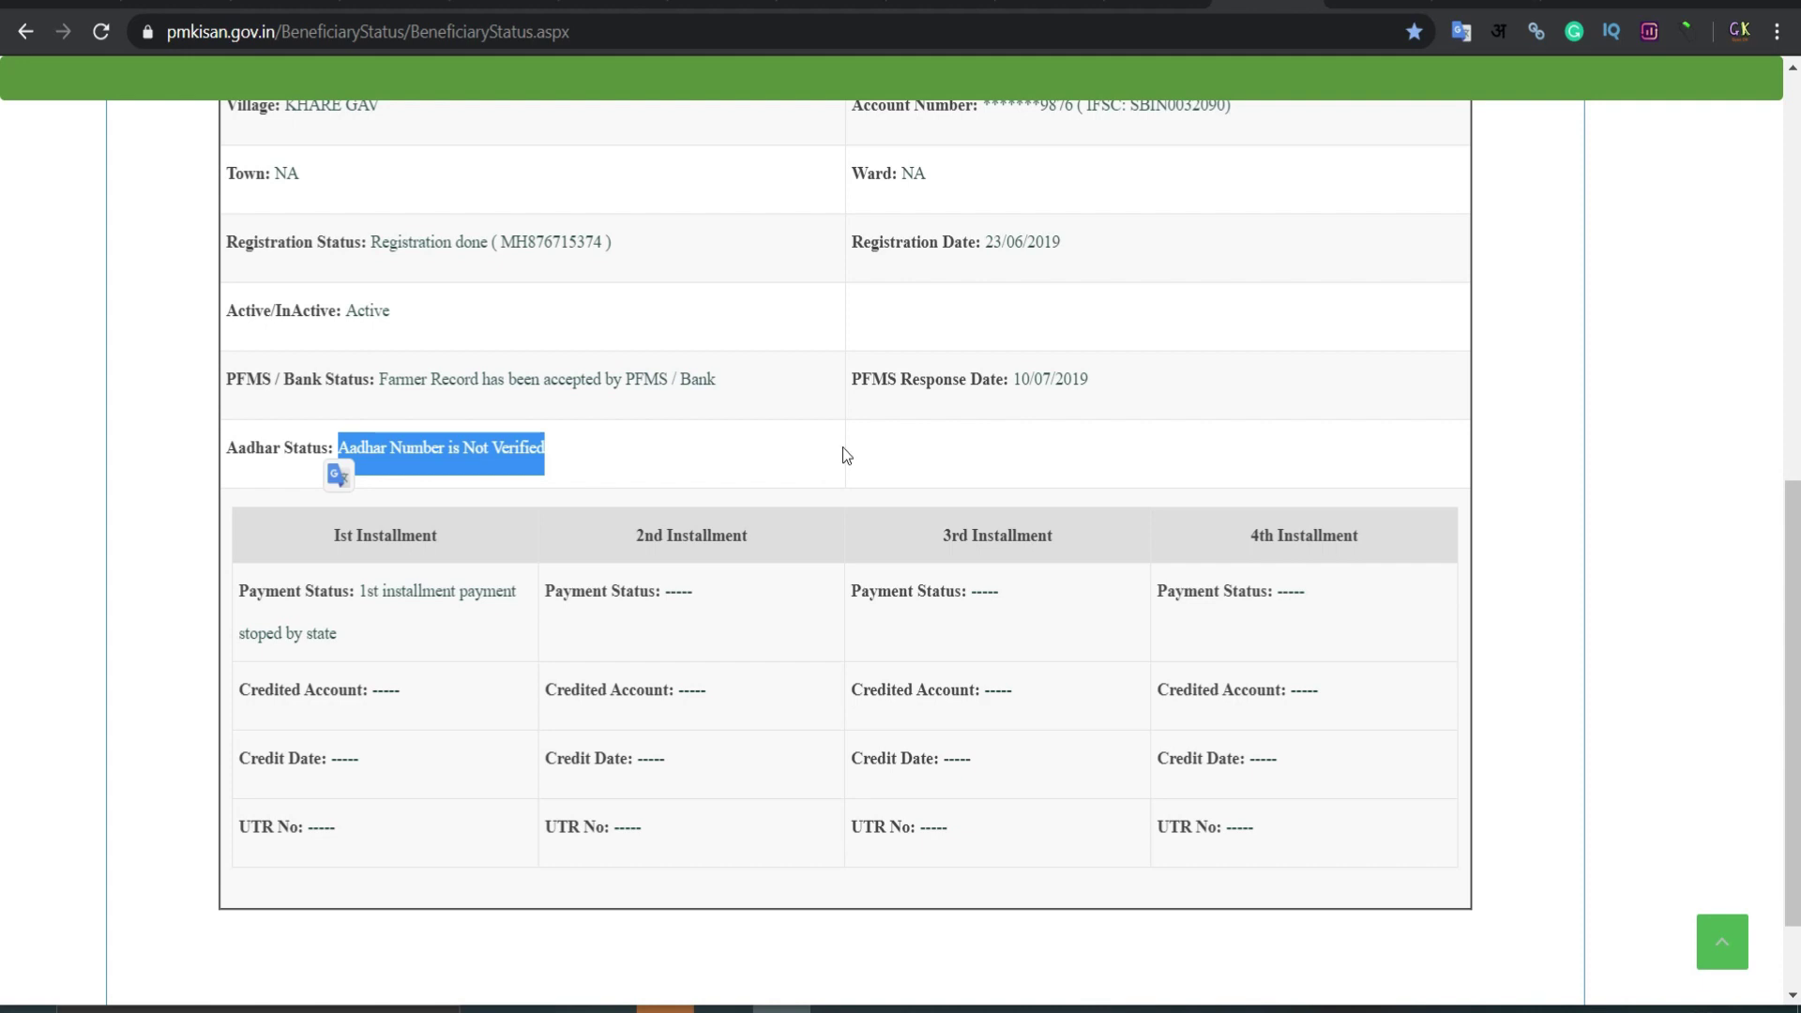
click(718, 459)
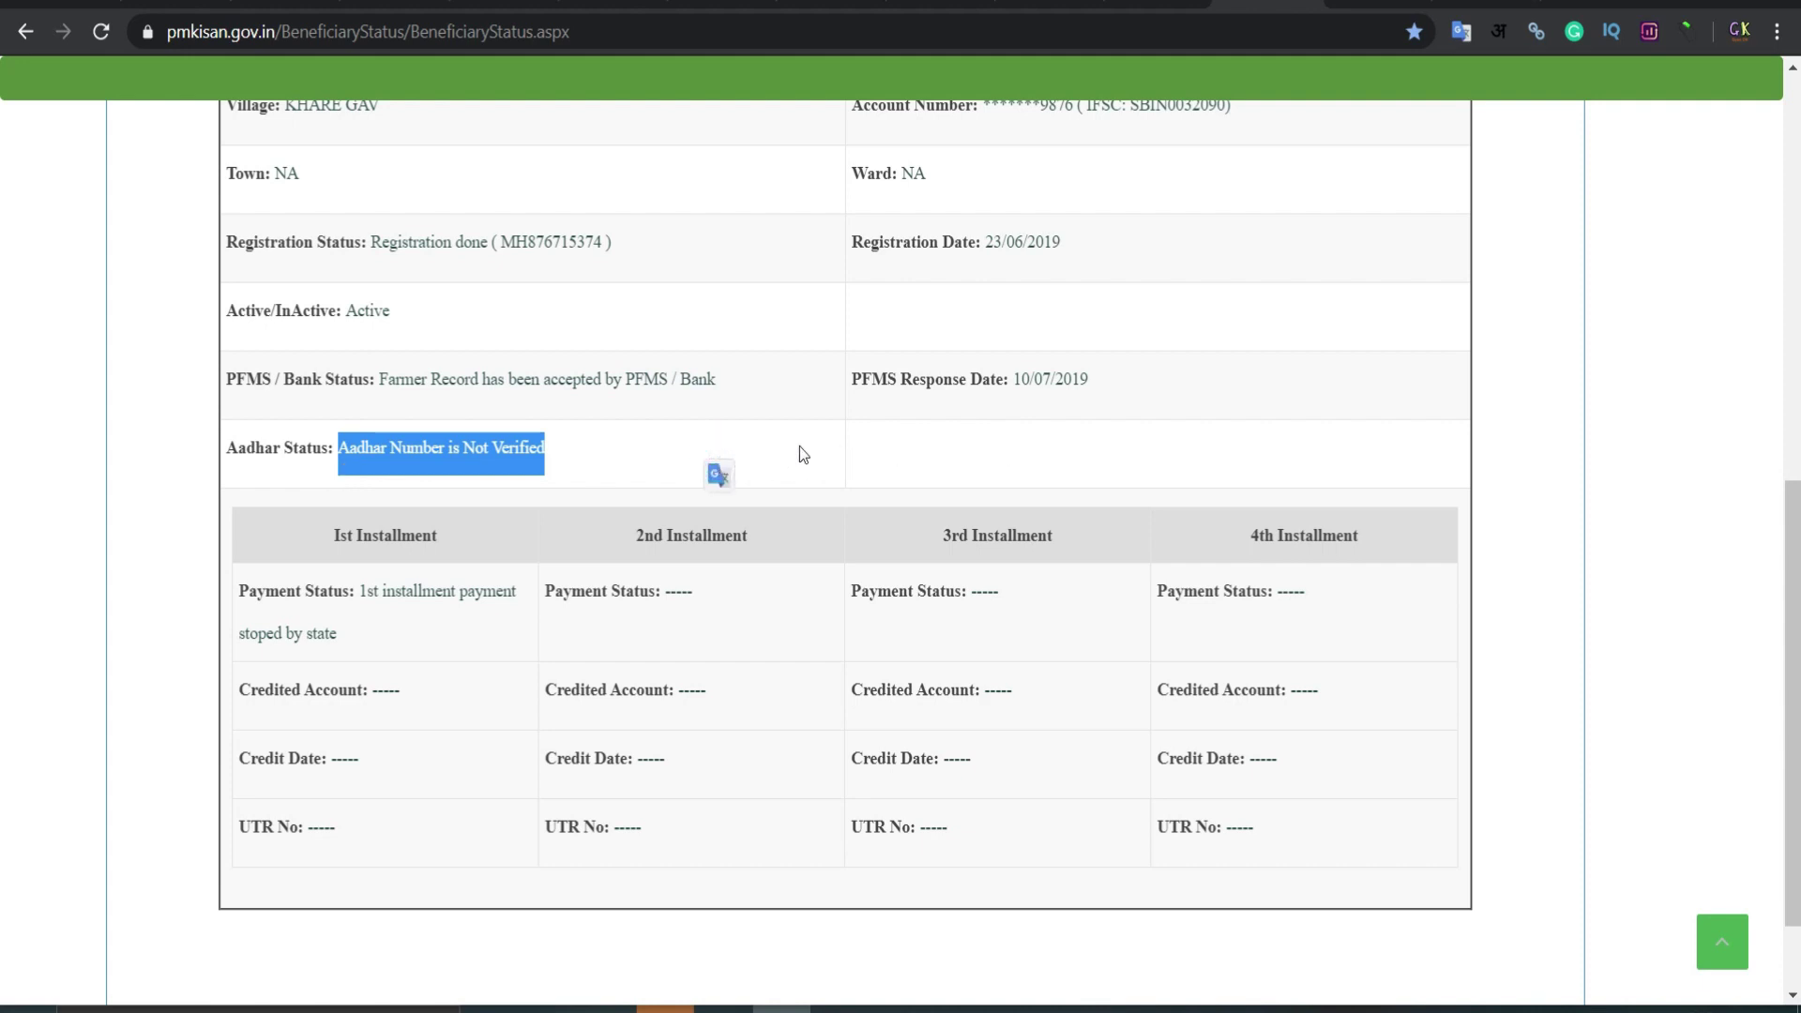
click(579, 459)
click(574, 444)
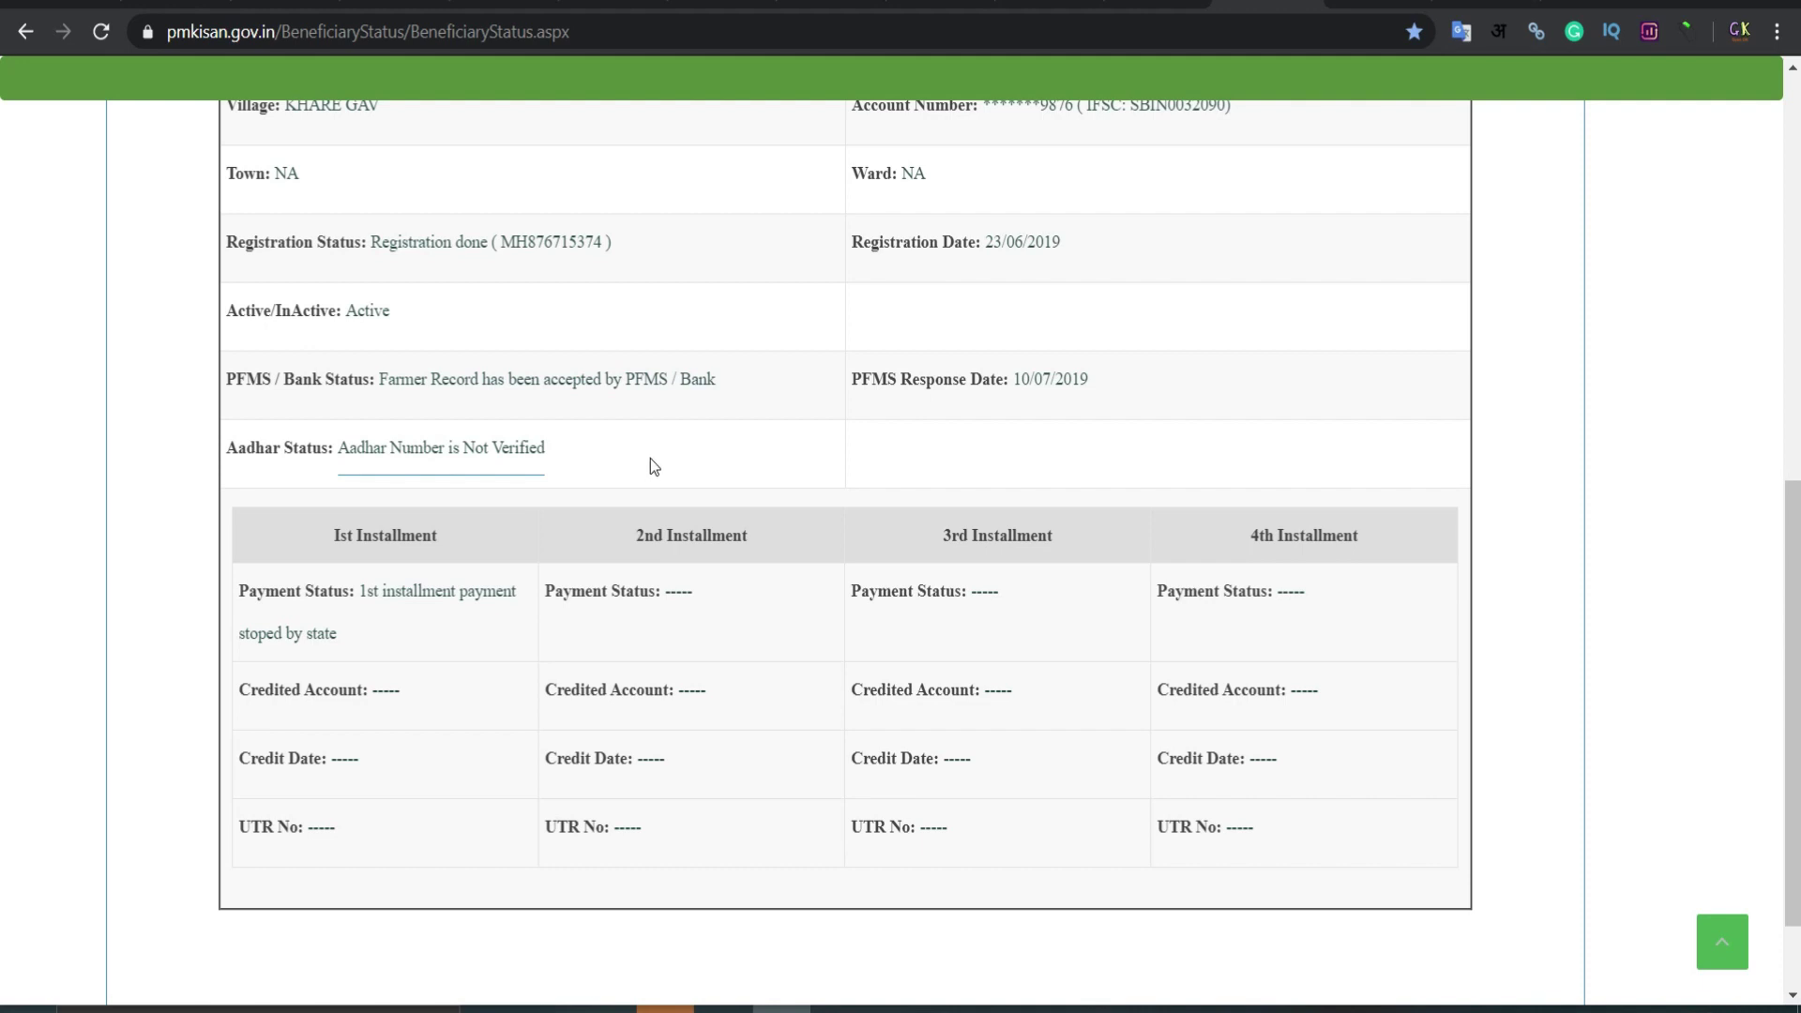
drag(520, 454, 337, 456)
click(620, 456)
drag(360, 591, 376, 645)
drag(340, 451, 583, 469)
drag(357, 592, 380, 635)
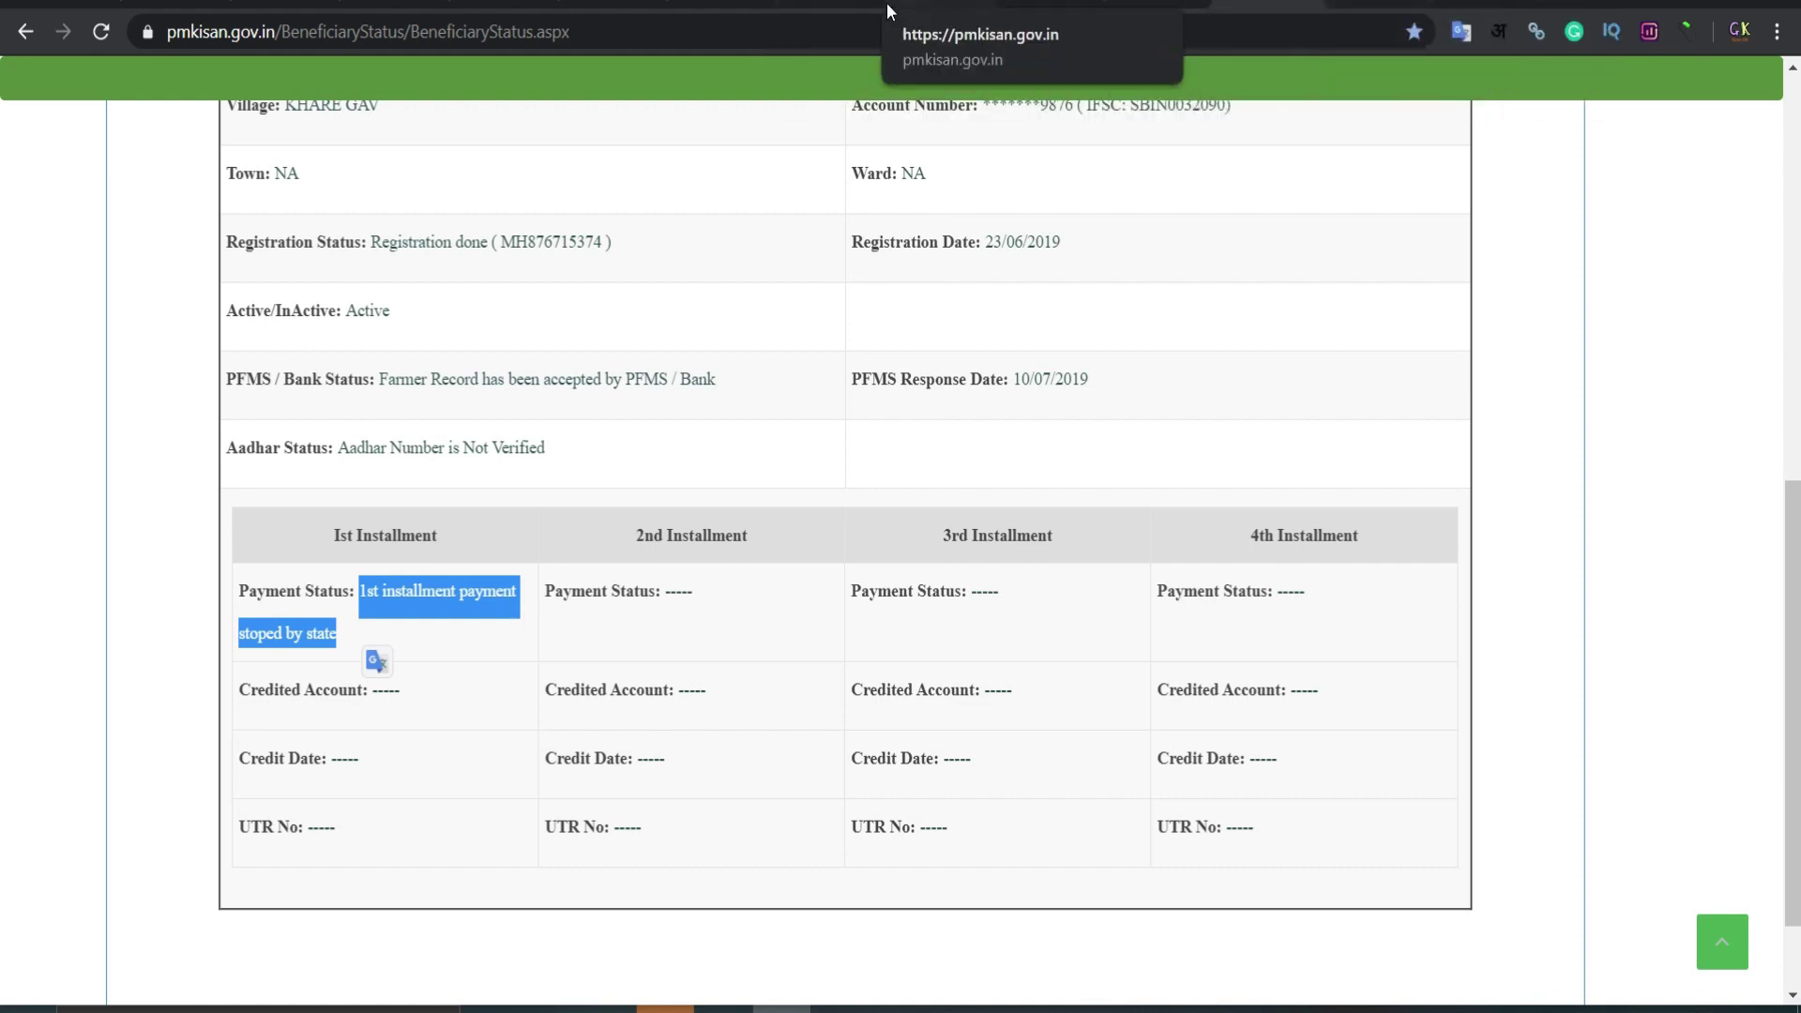
Open the PM-KISSAN service from the Digital Seva dashboard and go to the Aadhaar number correction page
click(826, 4)
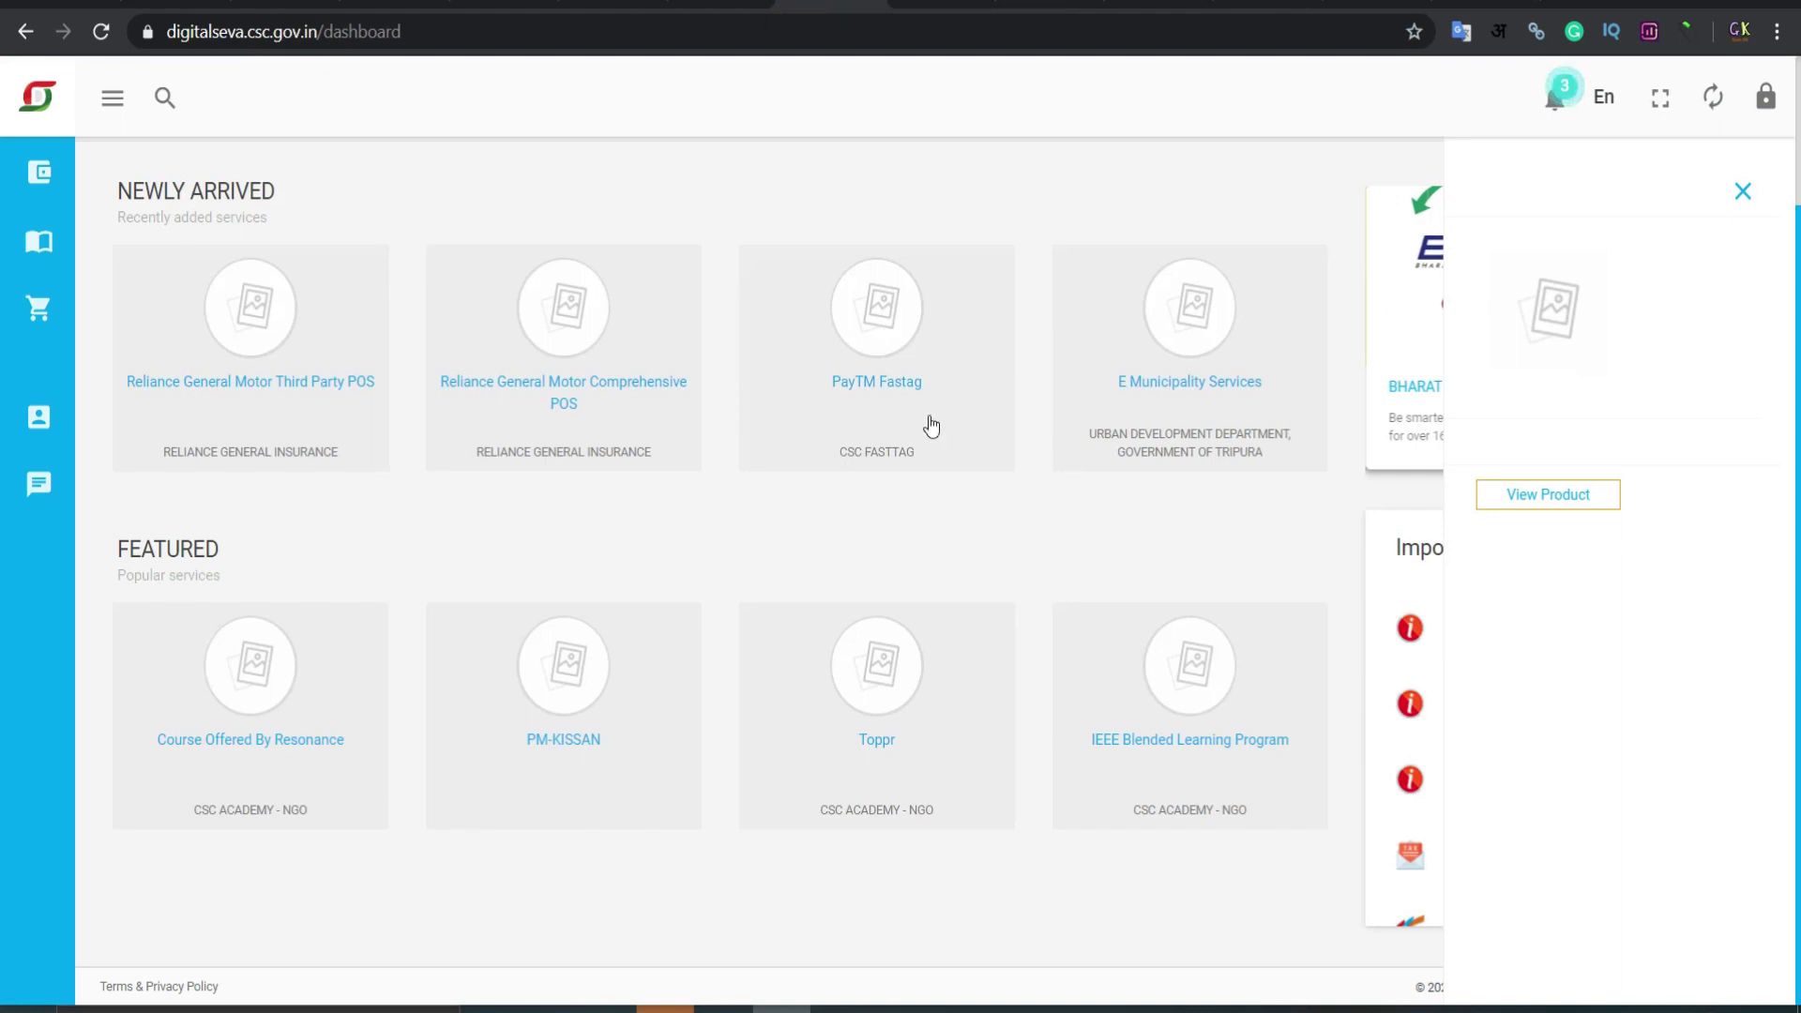
click(567, 741)
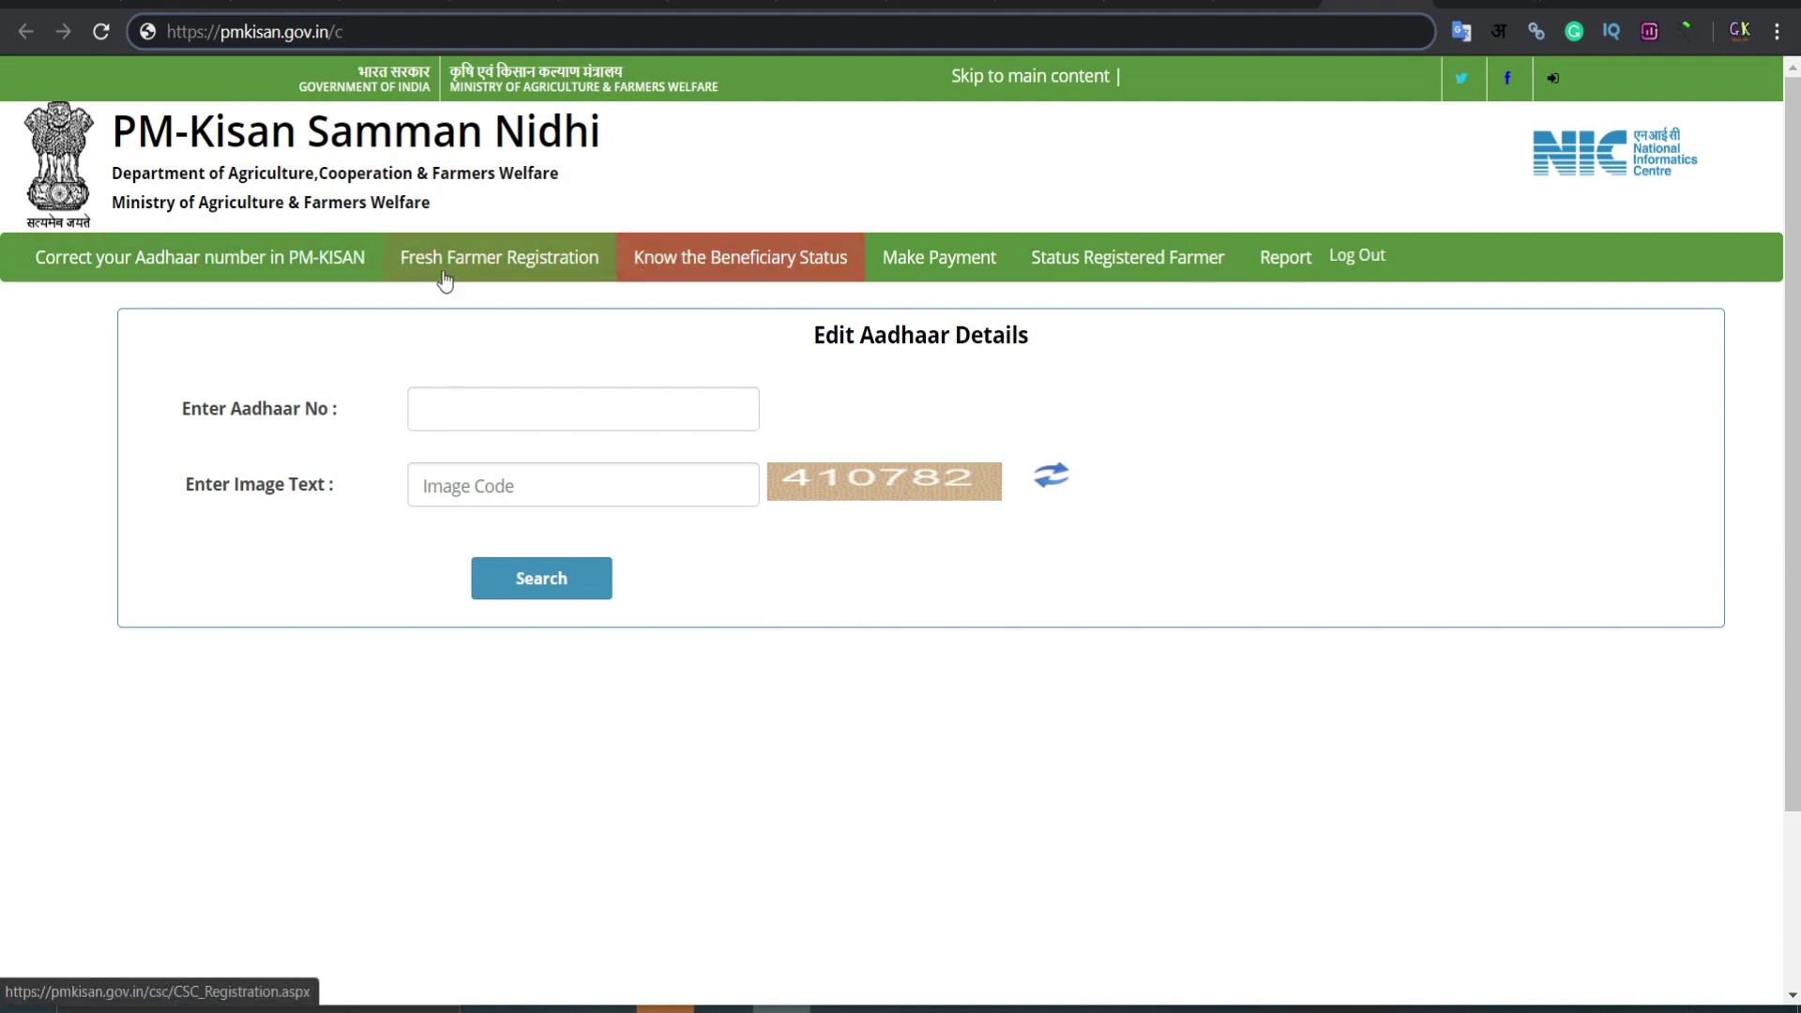
click(155, 265)
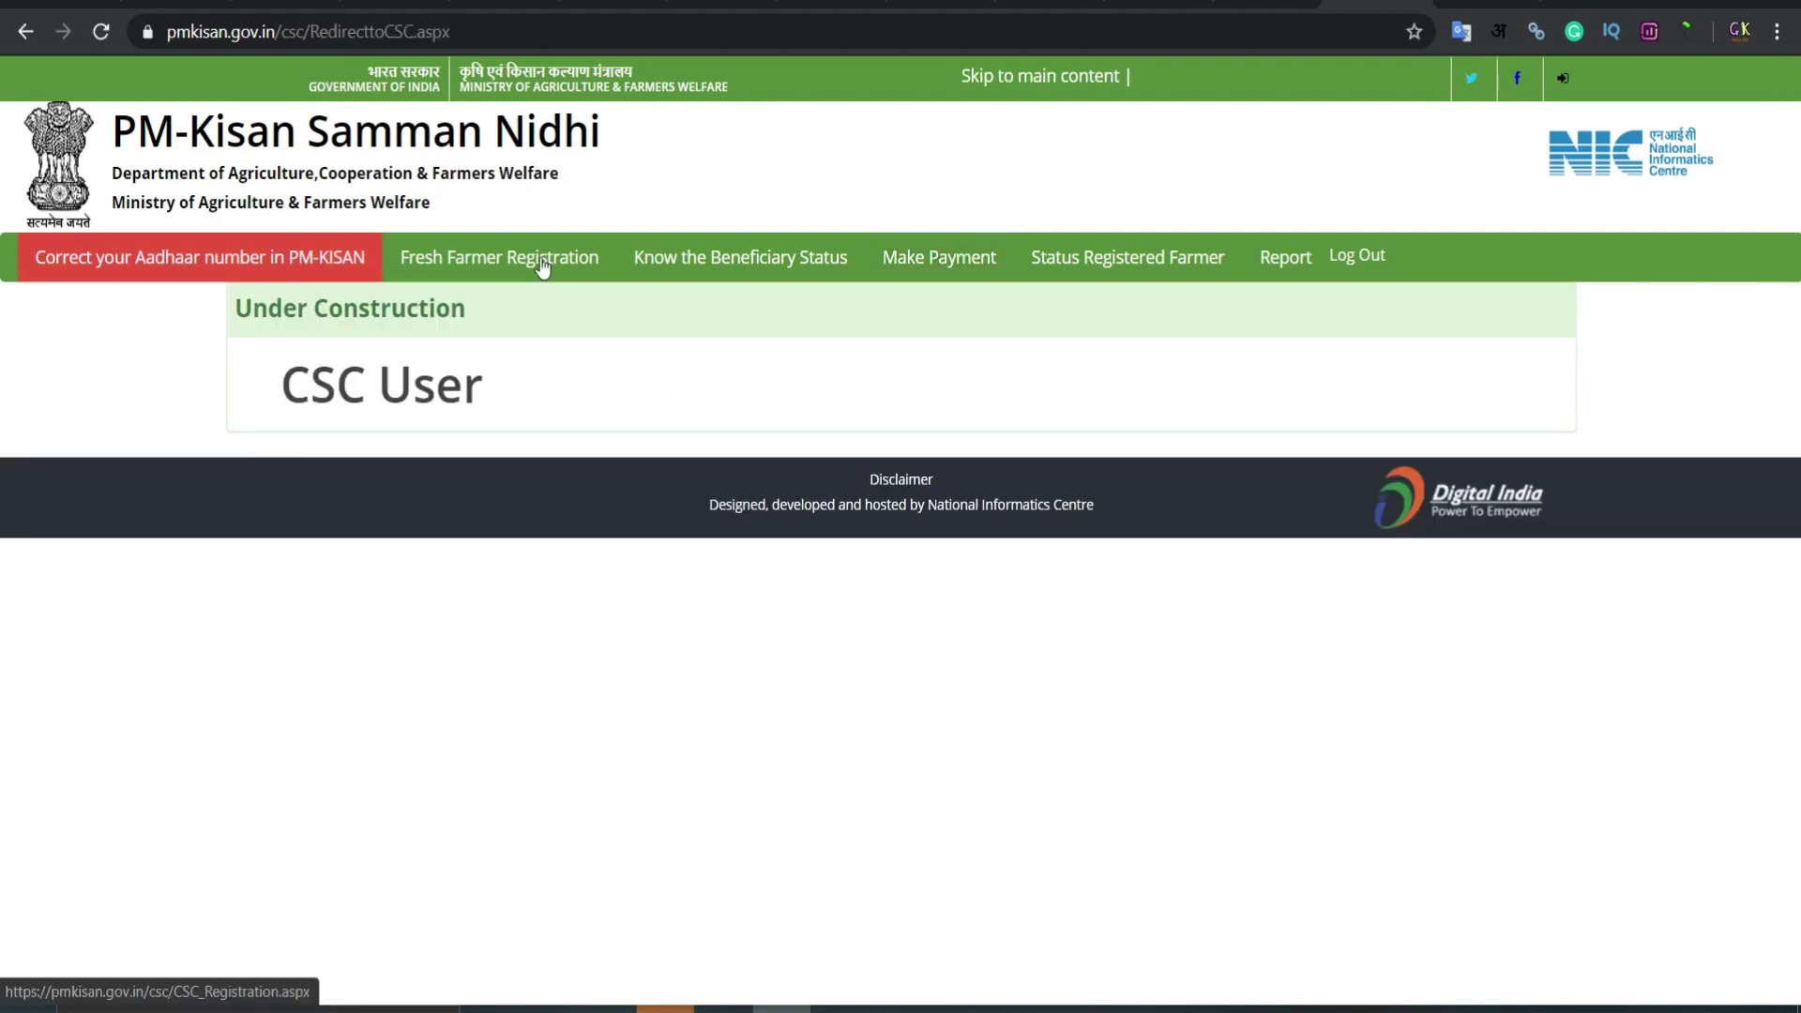
click(151, 271)
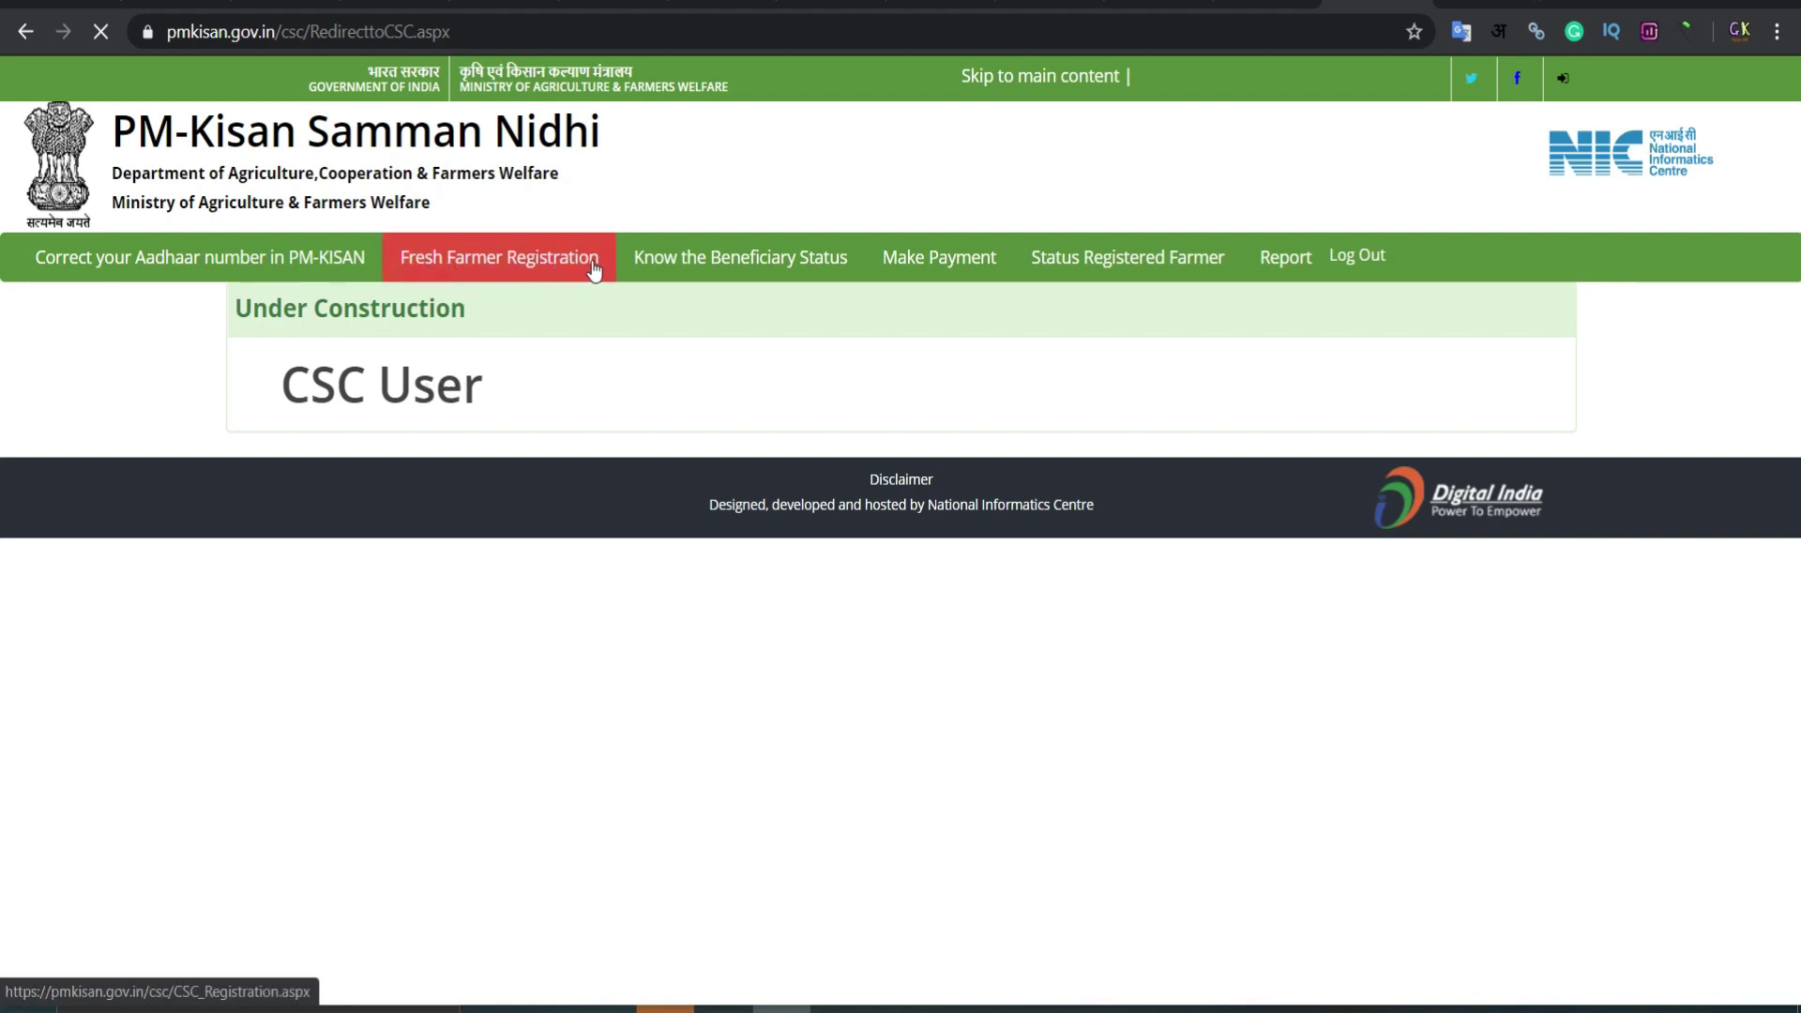
Recheck the 1st Installment payment status on the two Rajasthan farmers' beneficiary status pages
click(1022, 2)
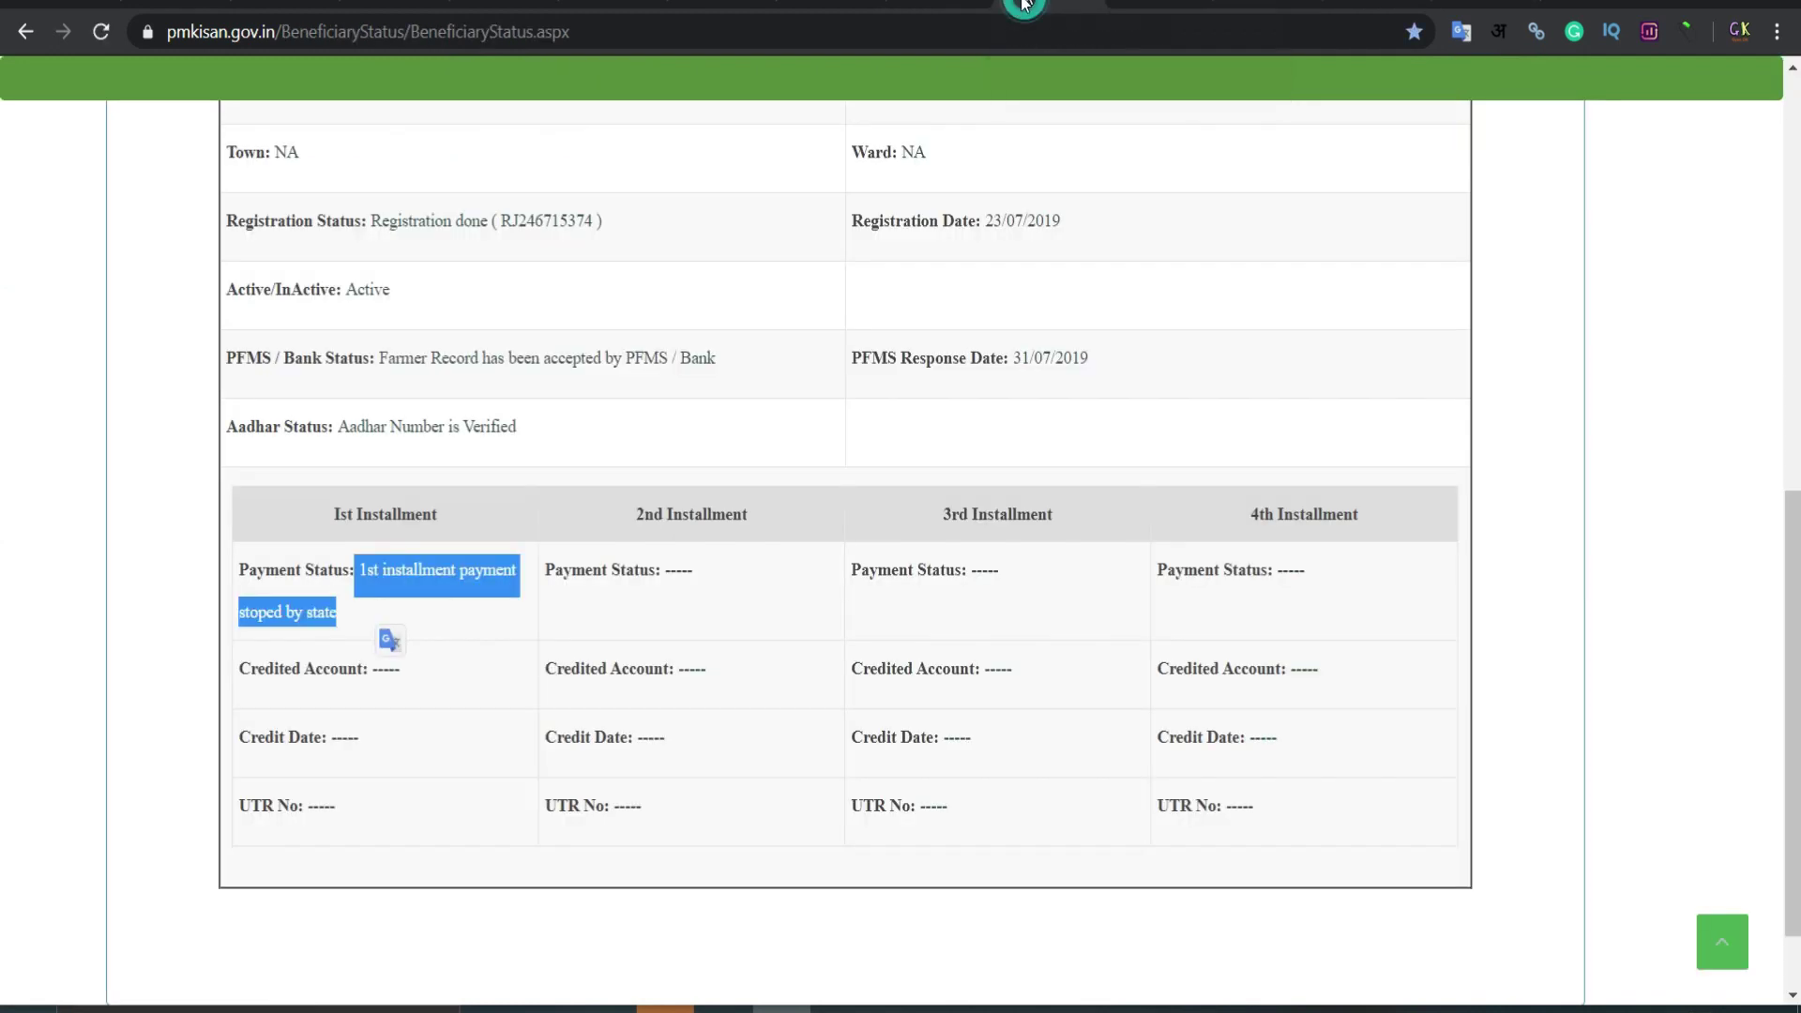
click(393, 570)
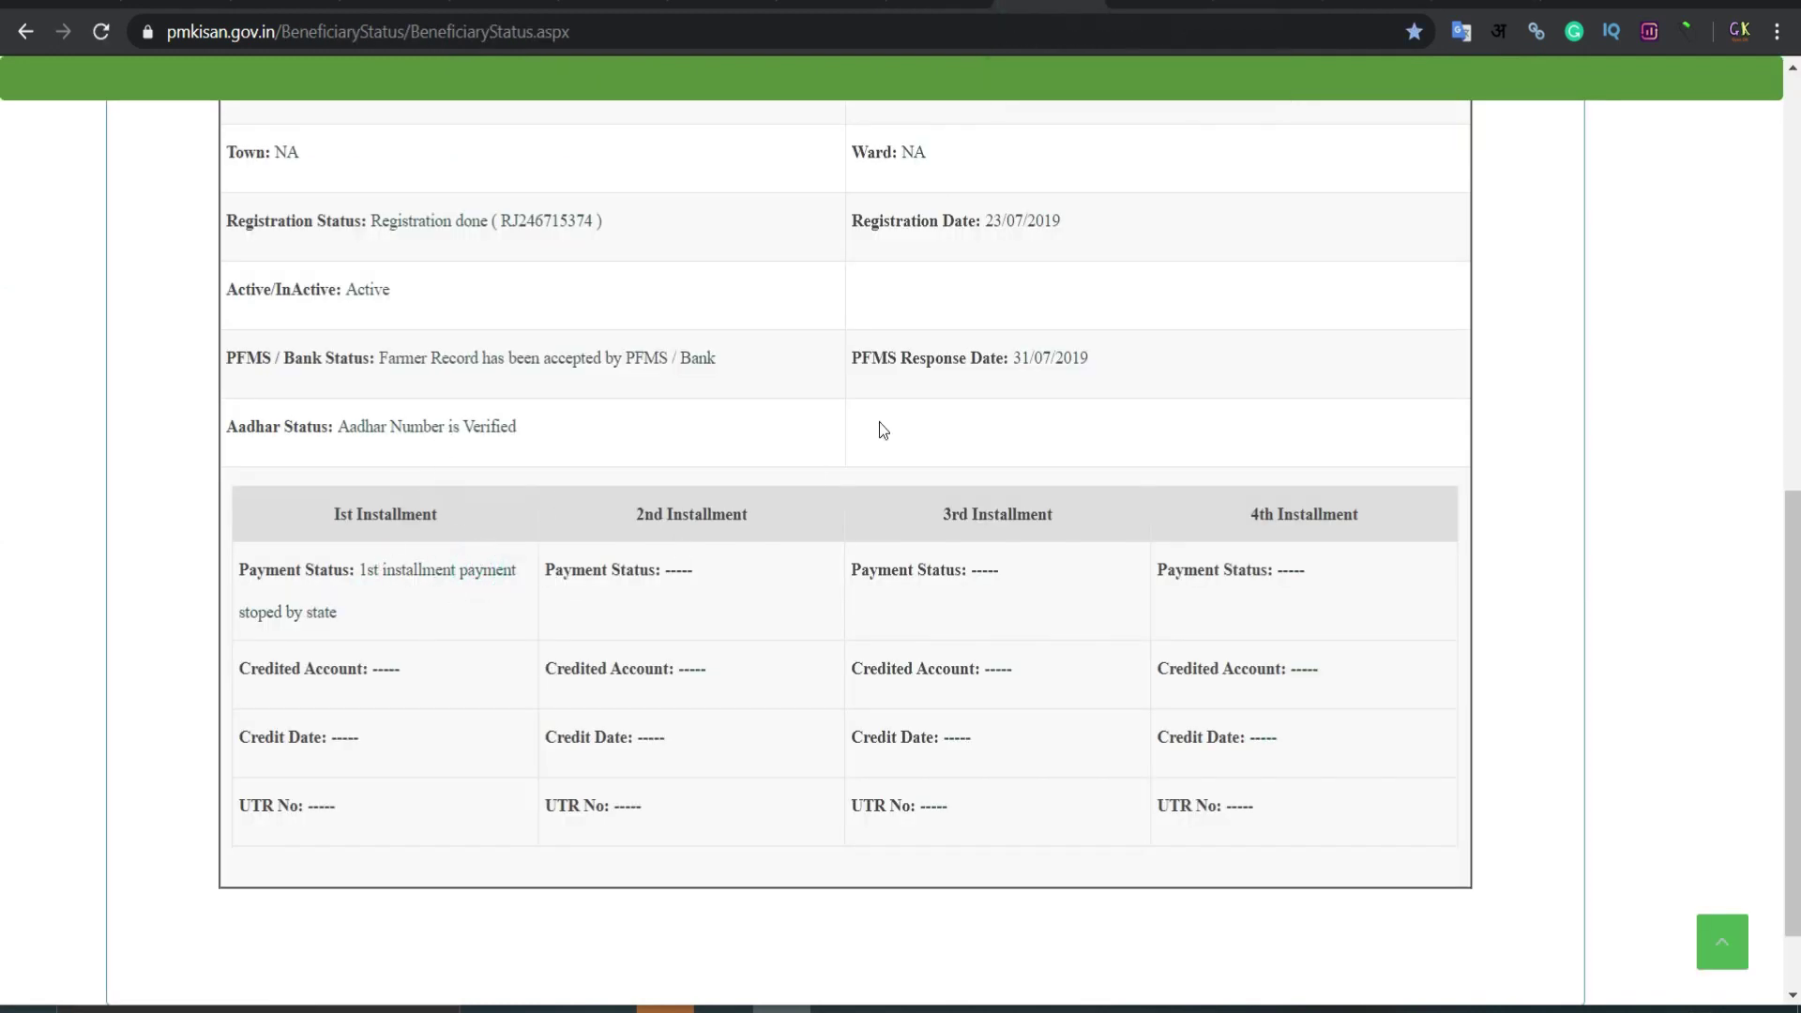
click(1146, 2)
scroll(370, 844, down, 2)
click(390, 755)
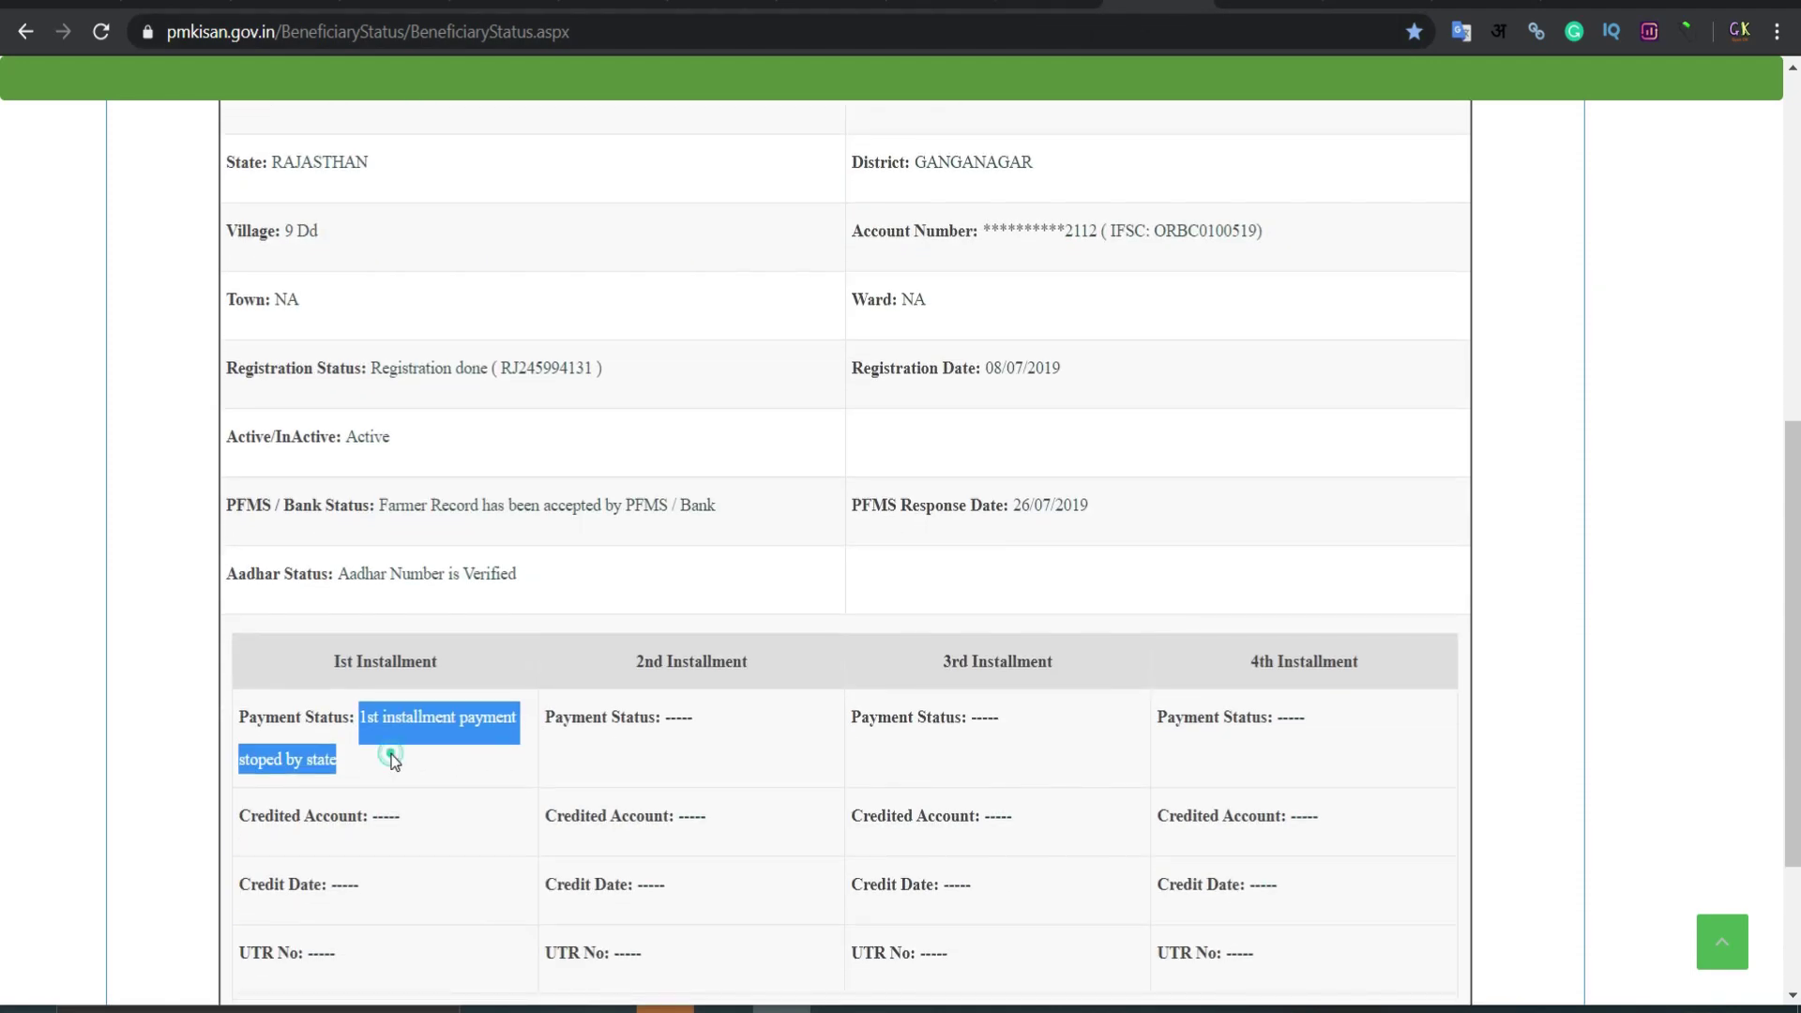
Look at the Edit Aadhaar Details page, and examine the fresh farmer registration form down to the land holding section
click(1298, 4)
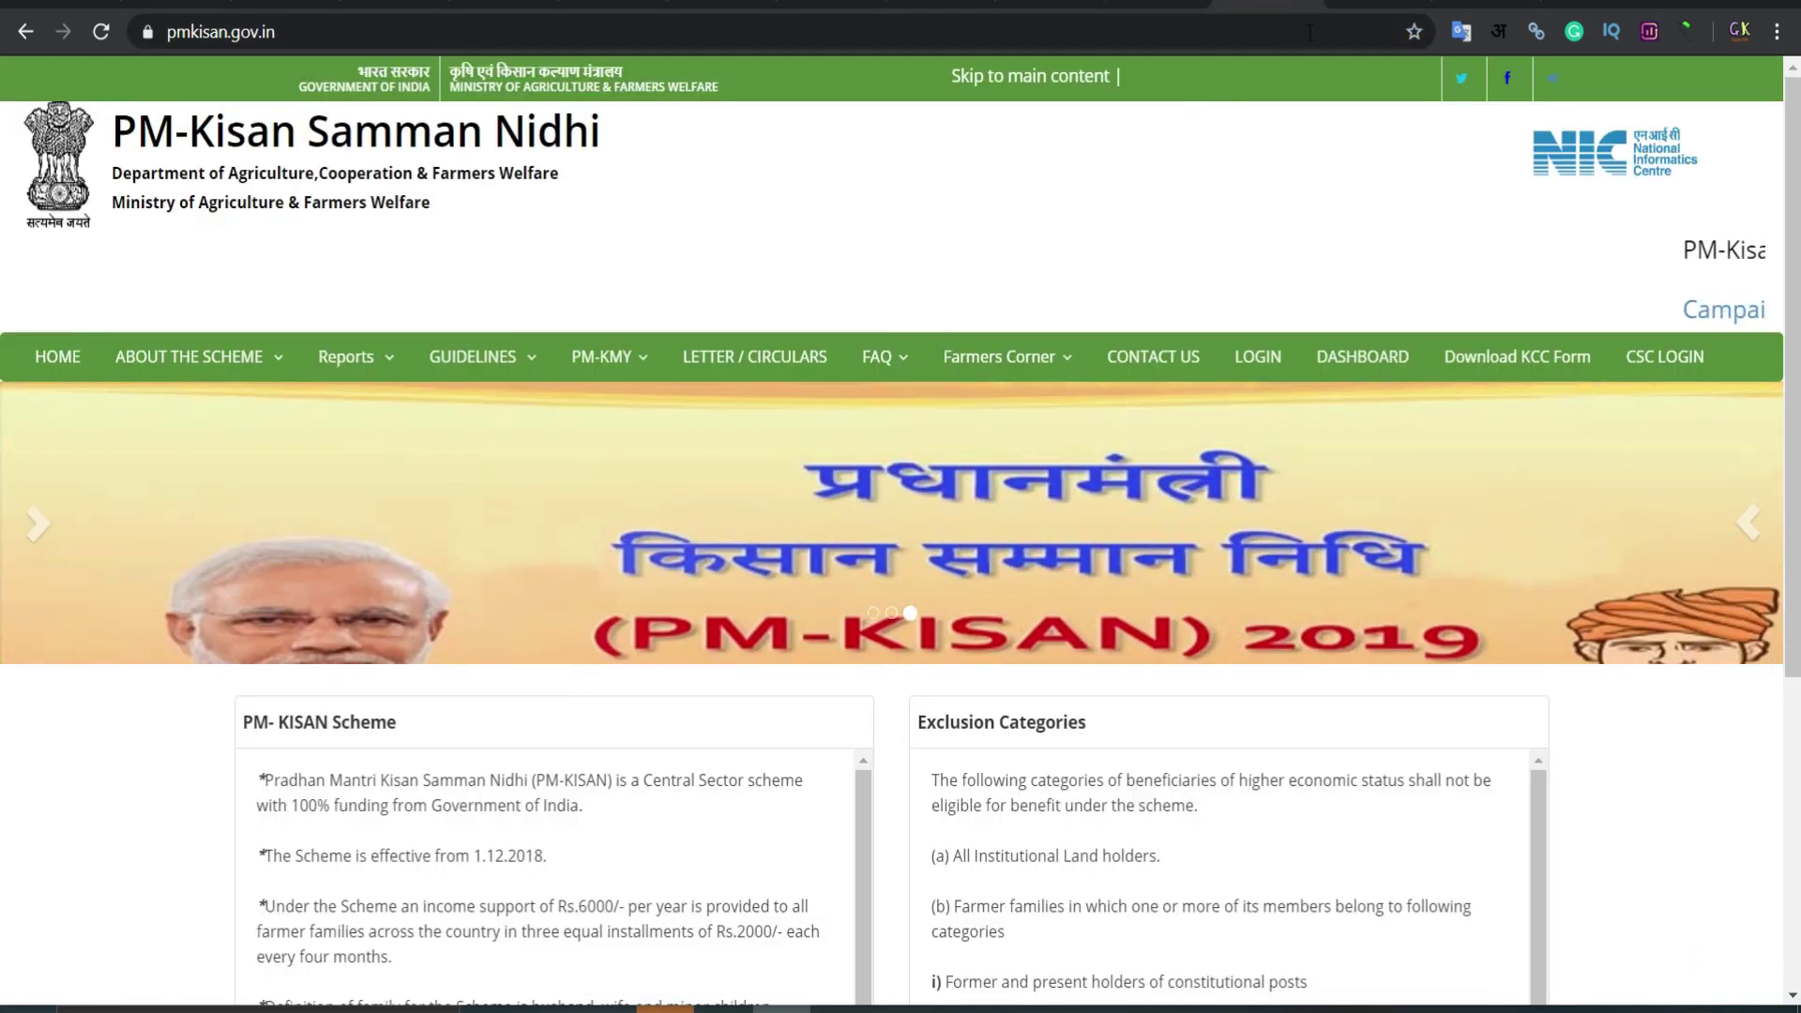
key(ctrl+Tab)
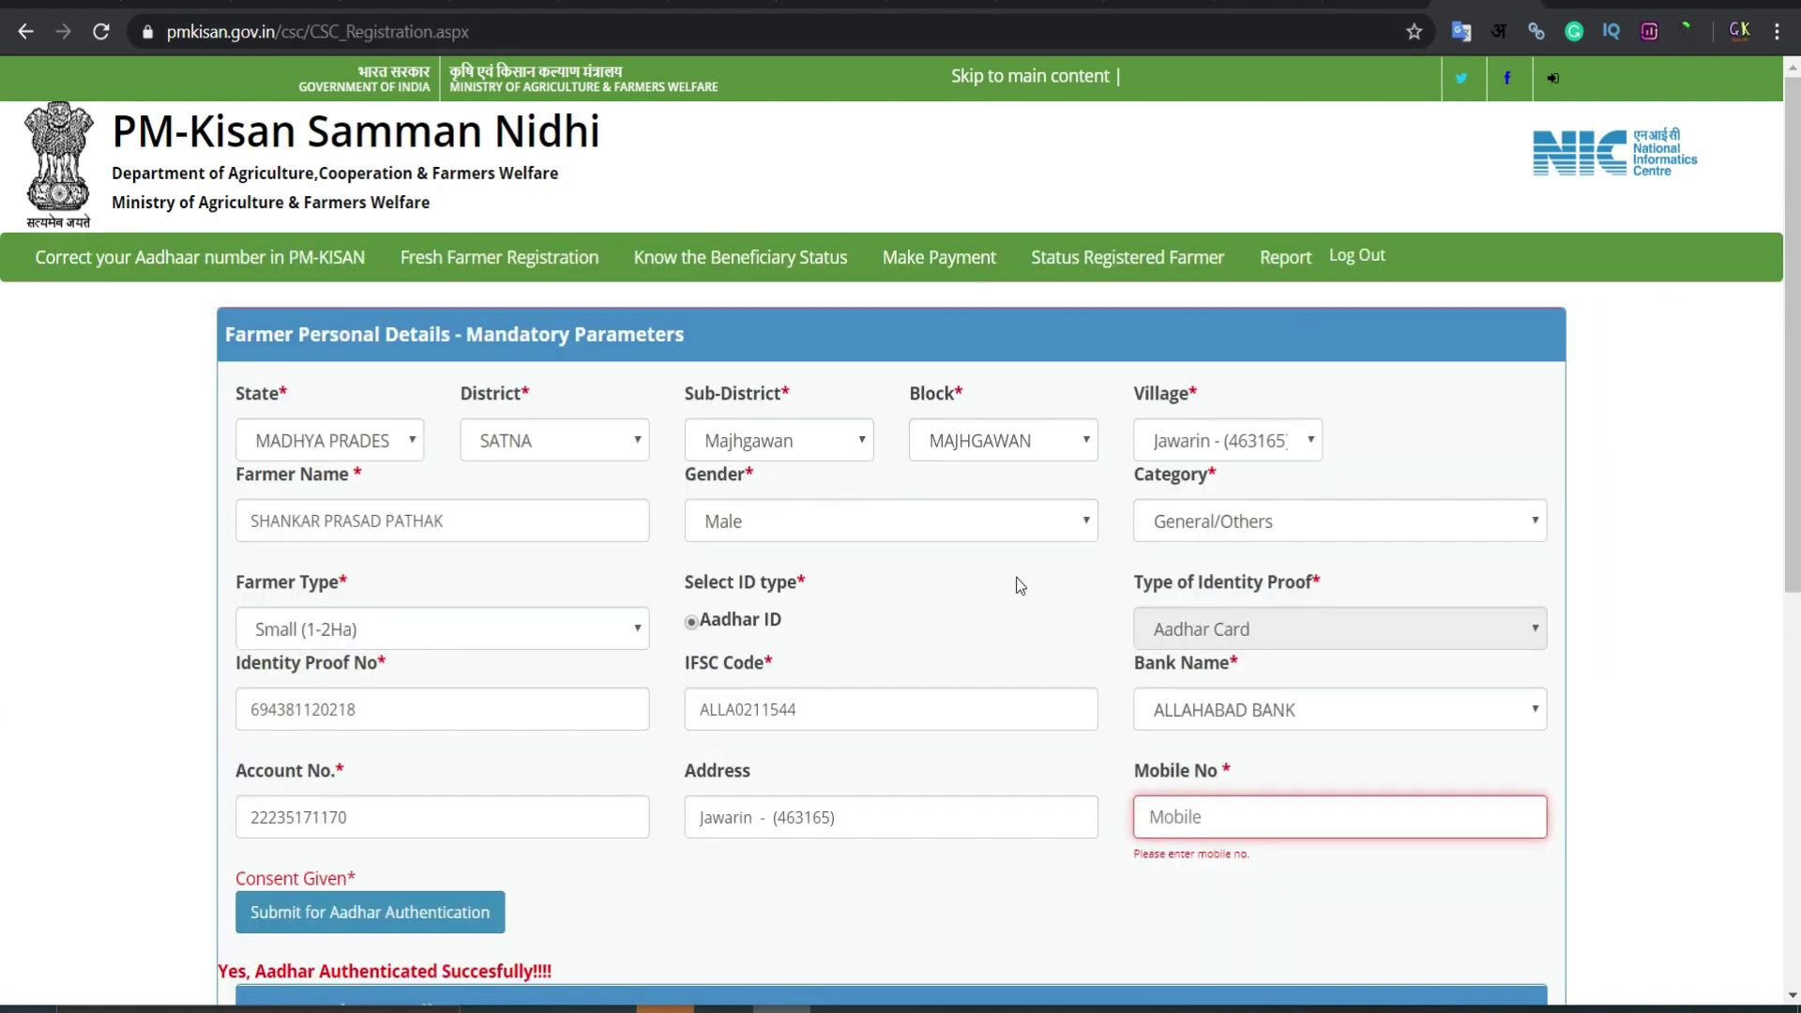
click(1353, 8)
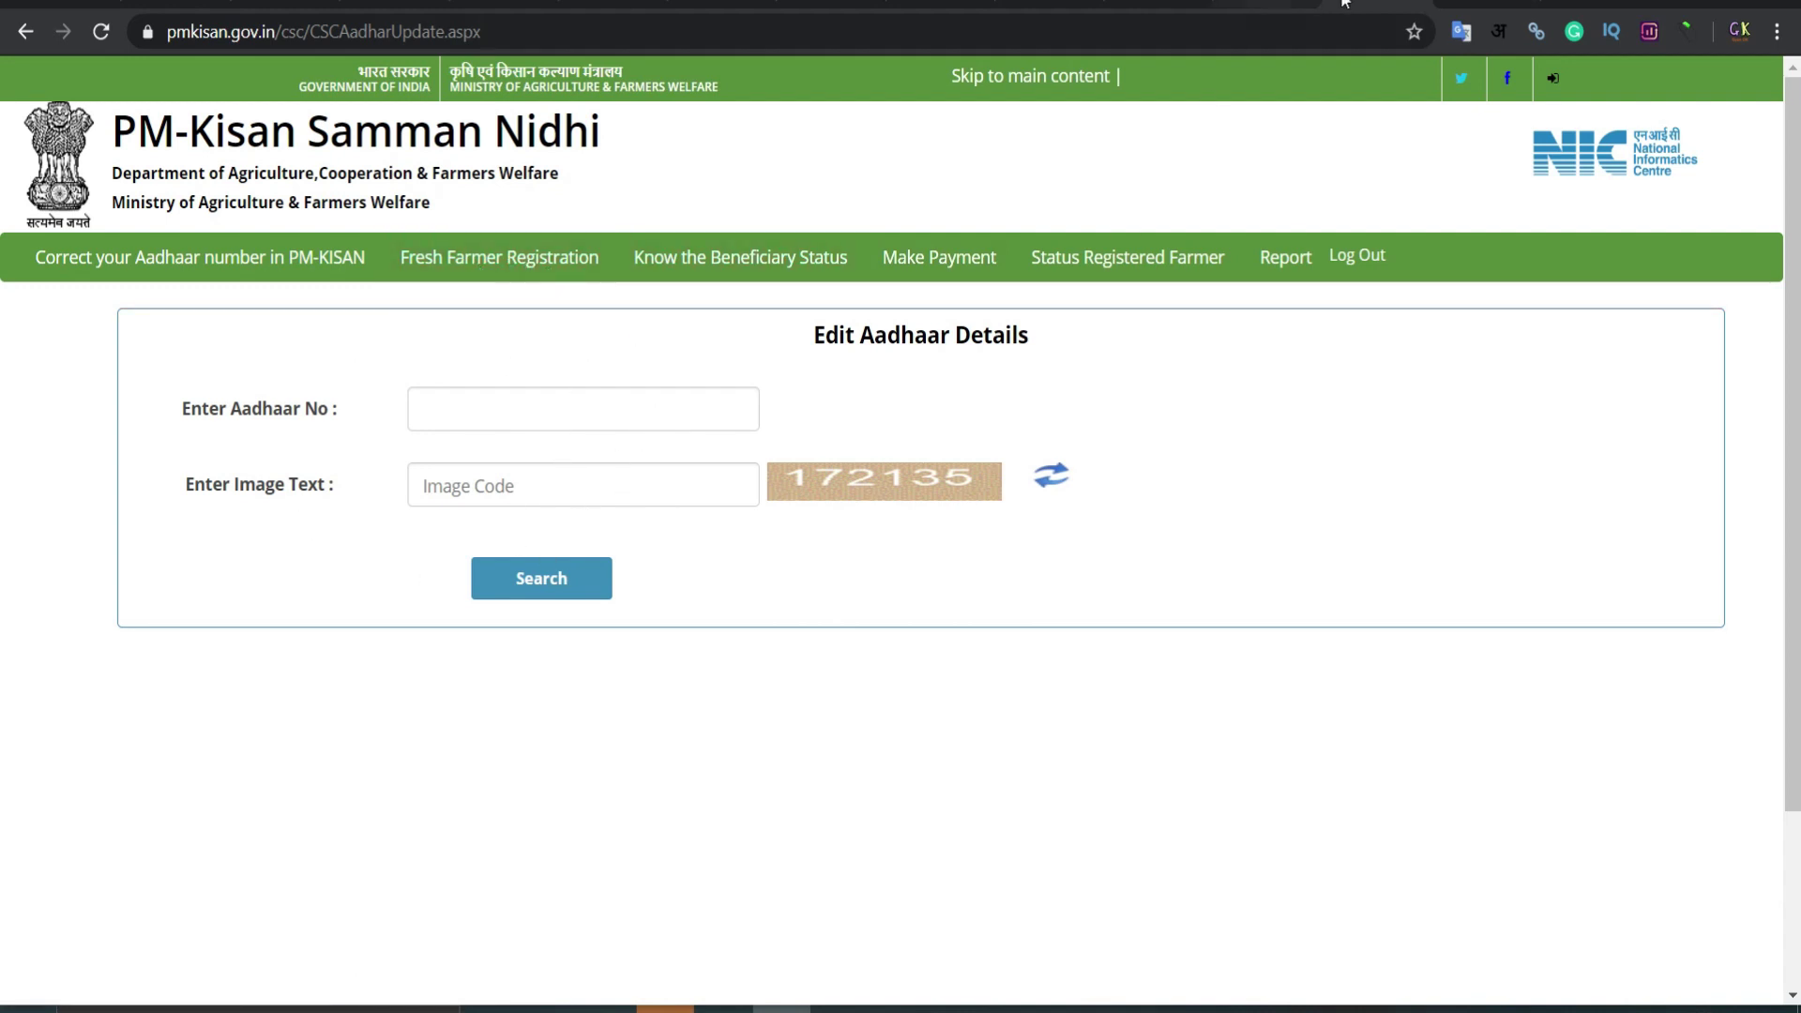
click(514, 270)
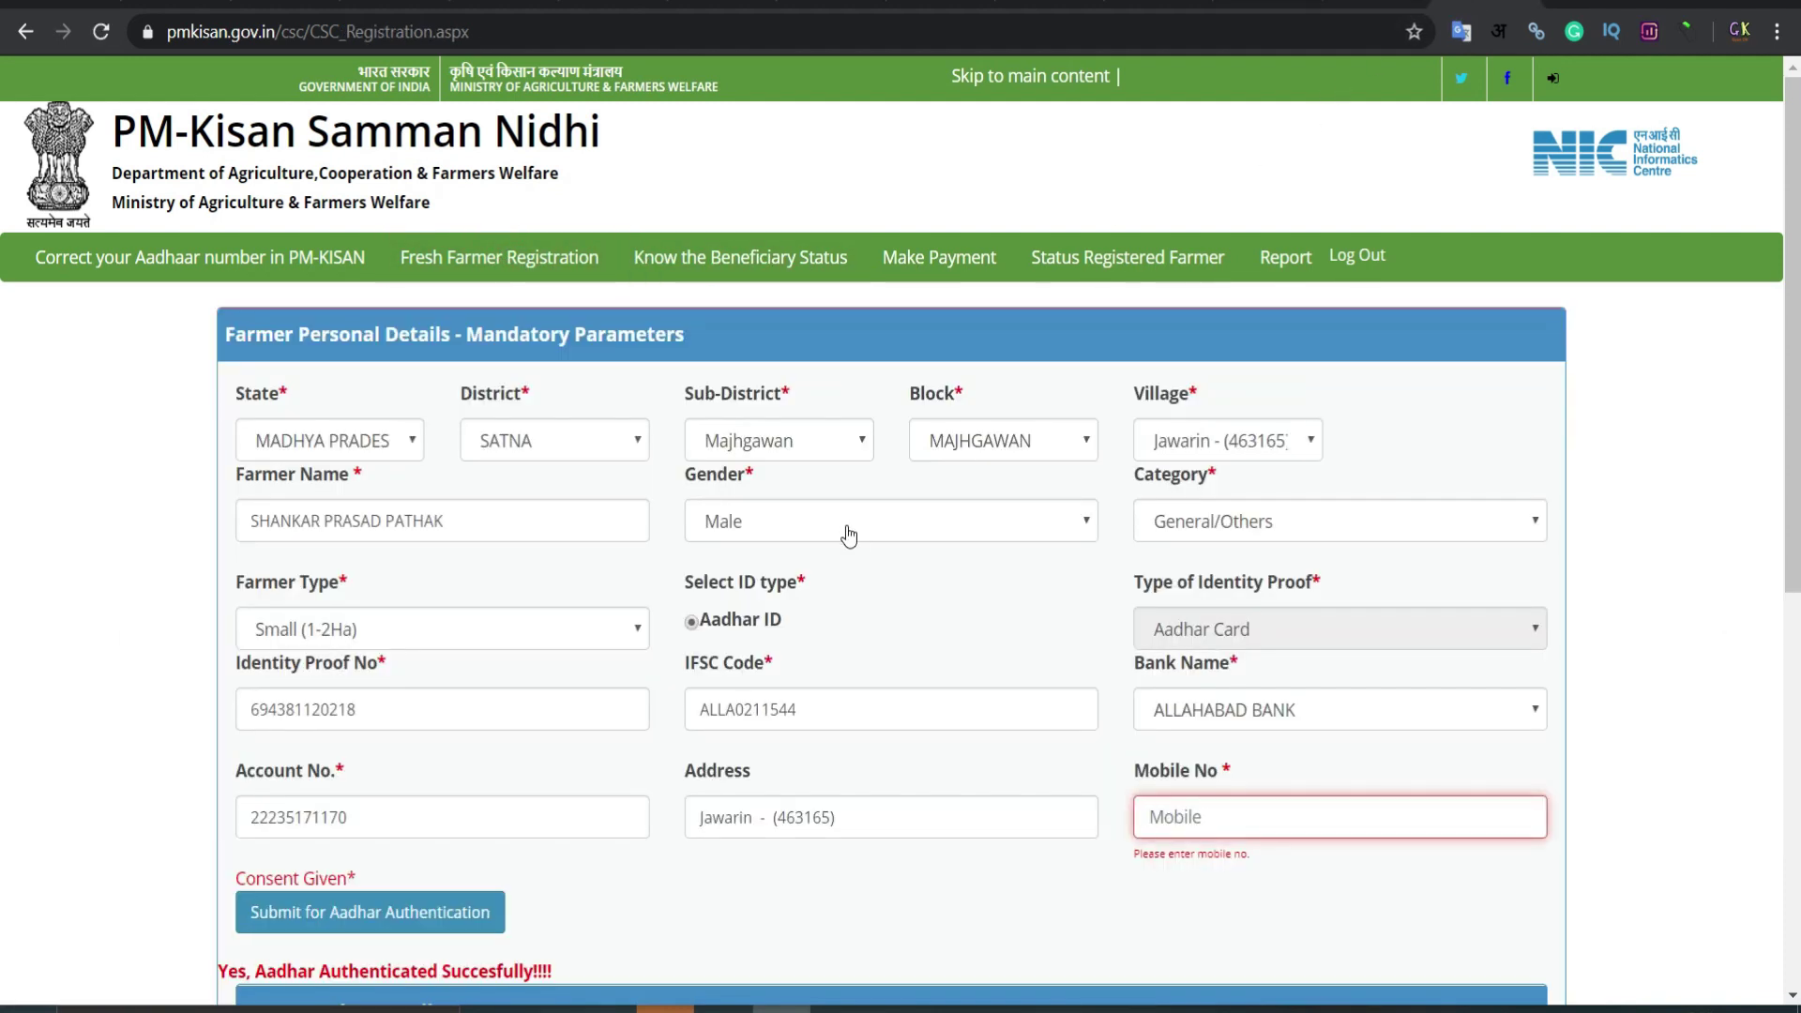
scroll(849, 535, down, 3)
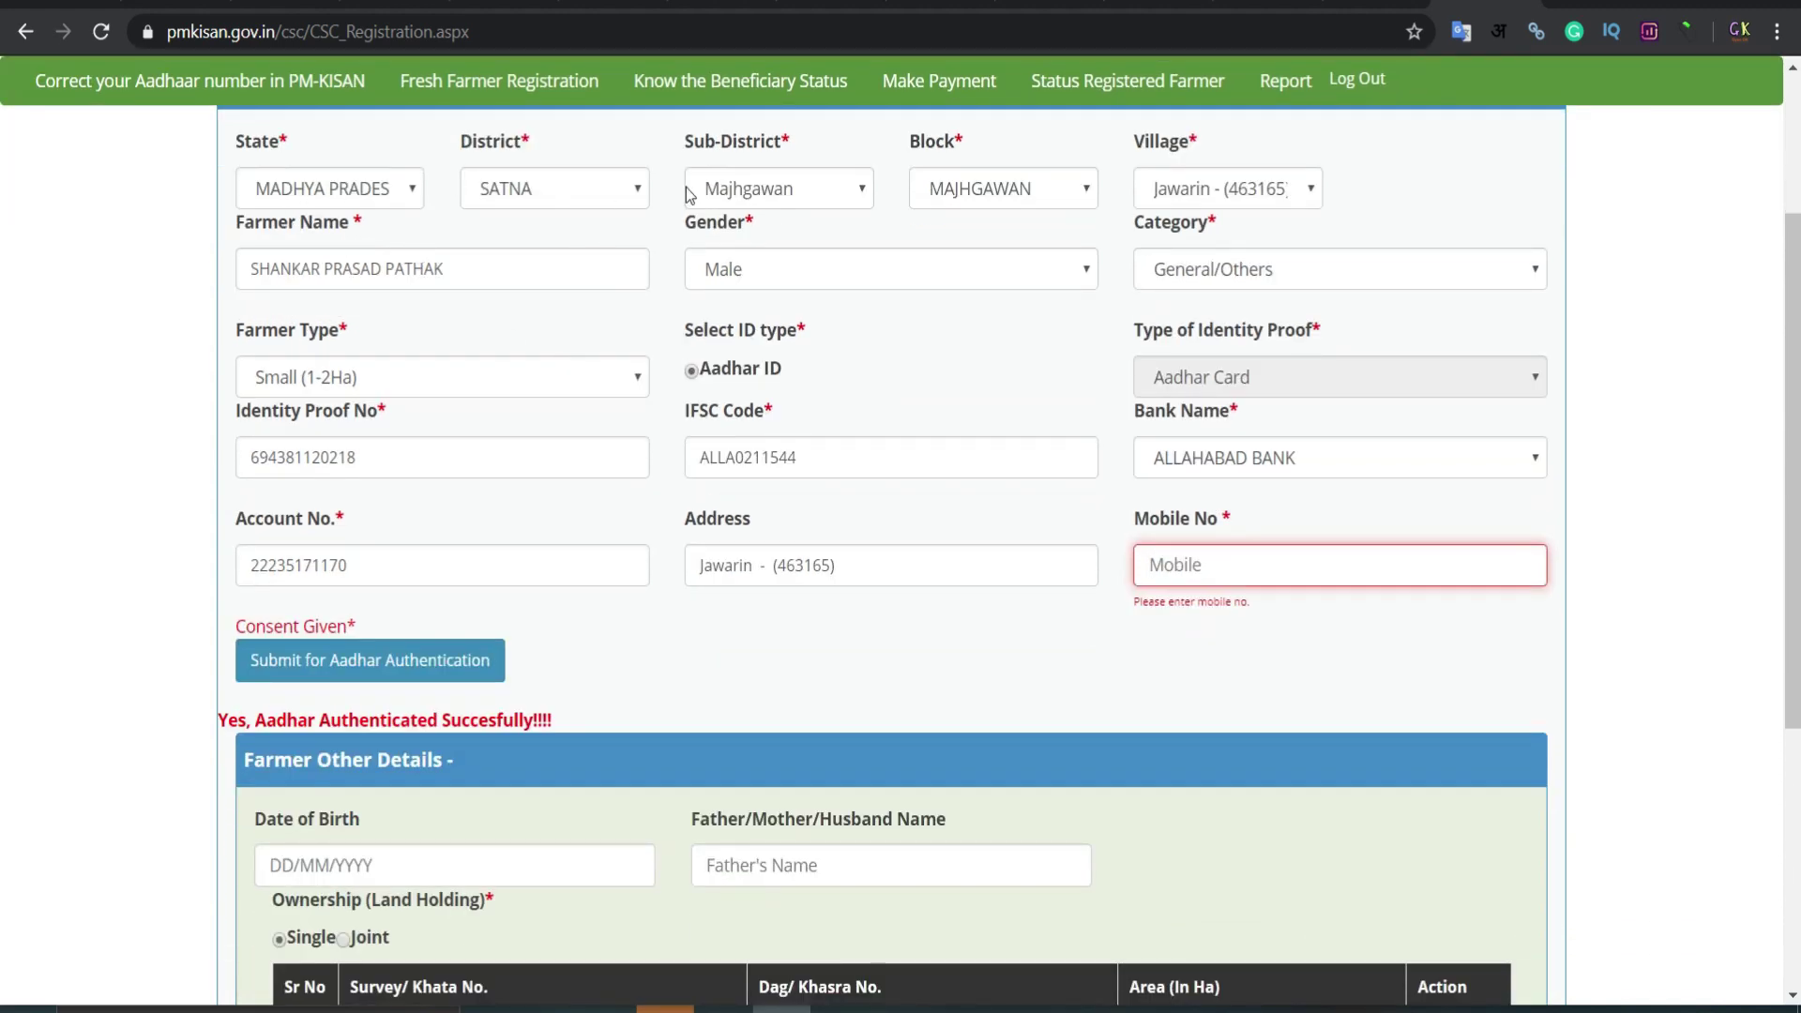
scroll(1125, 600, down, 4)
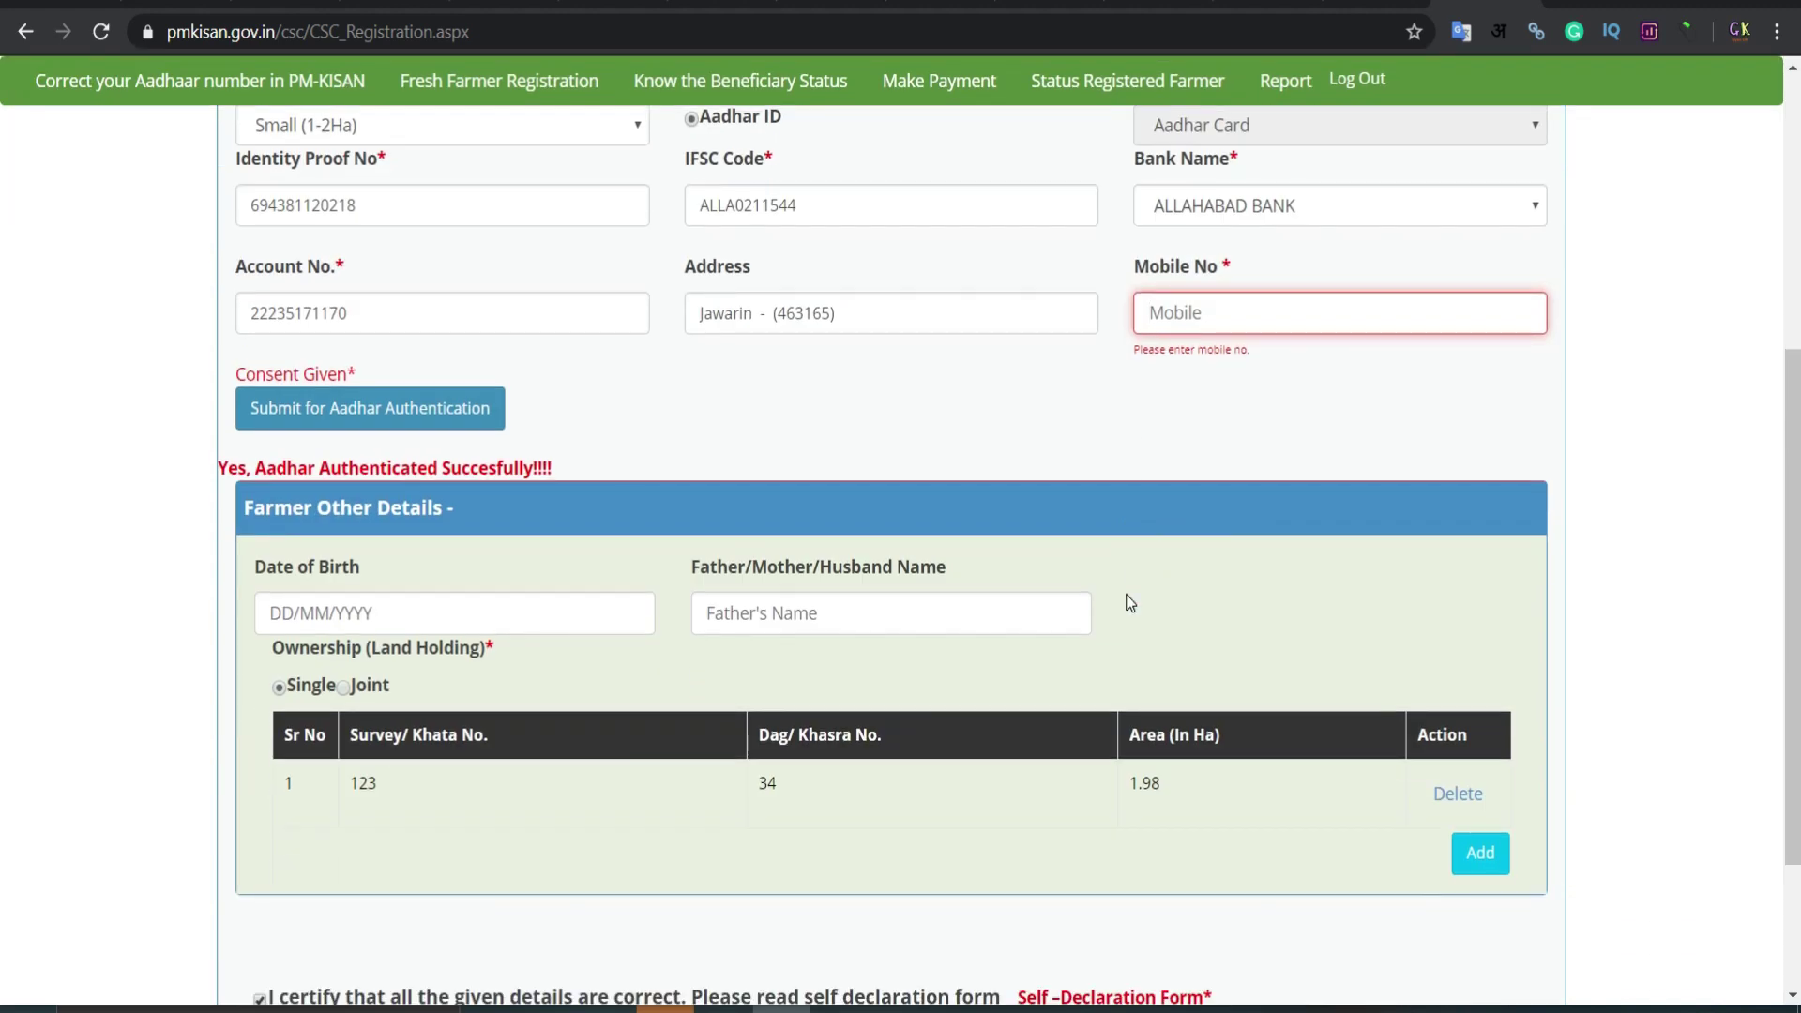
scroll(460, 335, up, 1)
Enter the farmer's mobile number in the registration form and submit the details for Aadhar authentication
click(394, 416)
text(987654322)
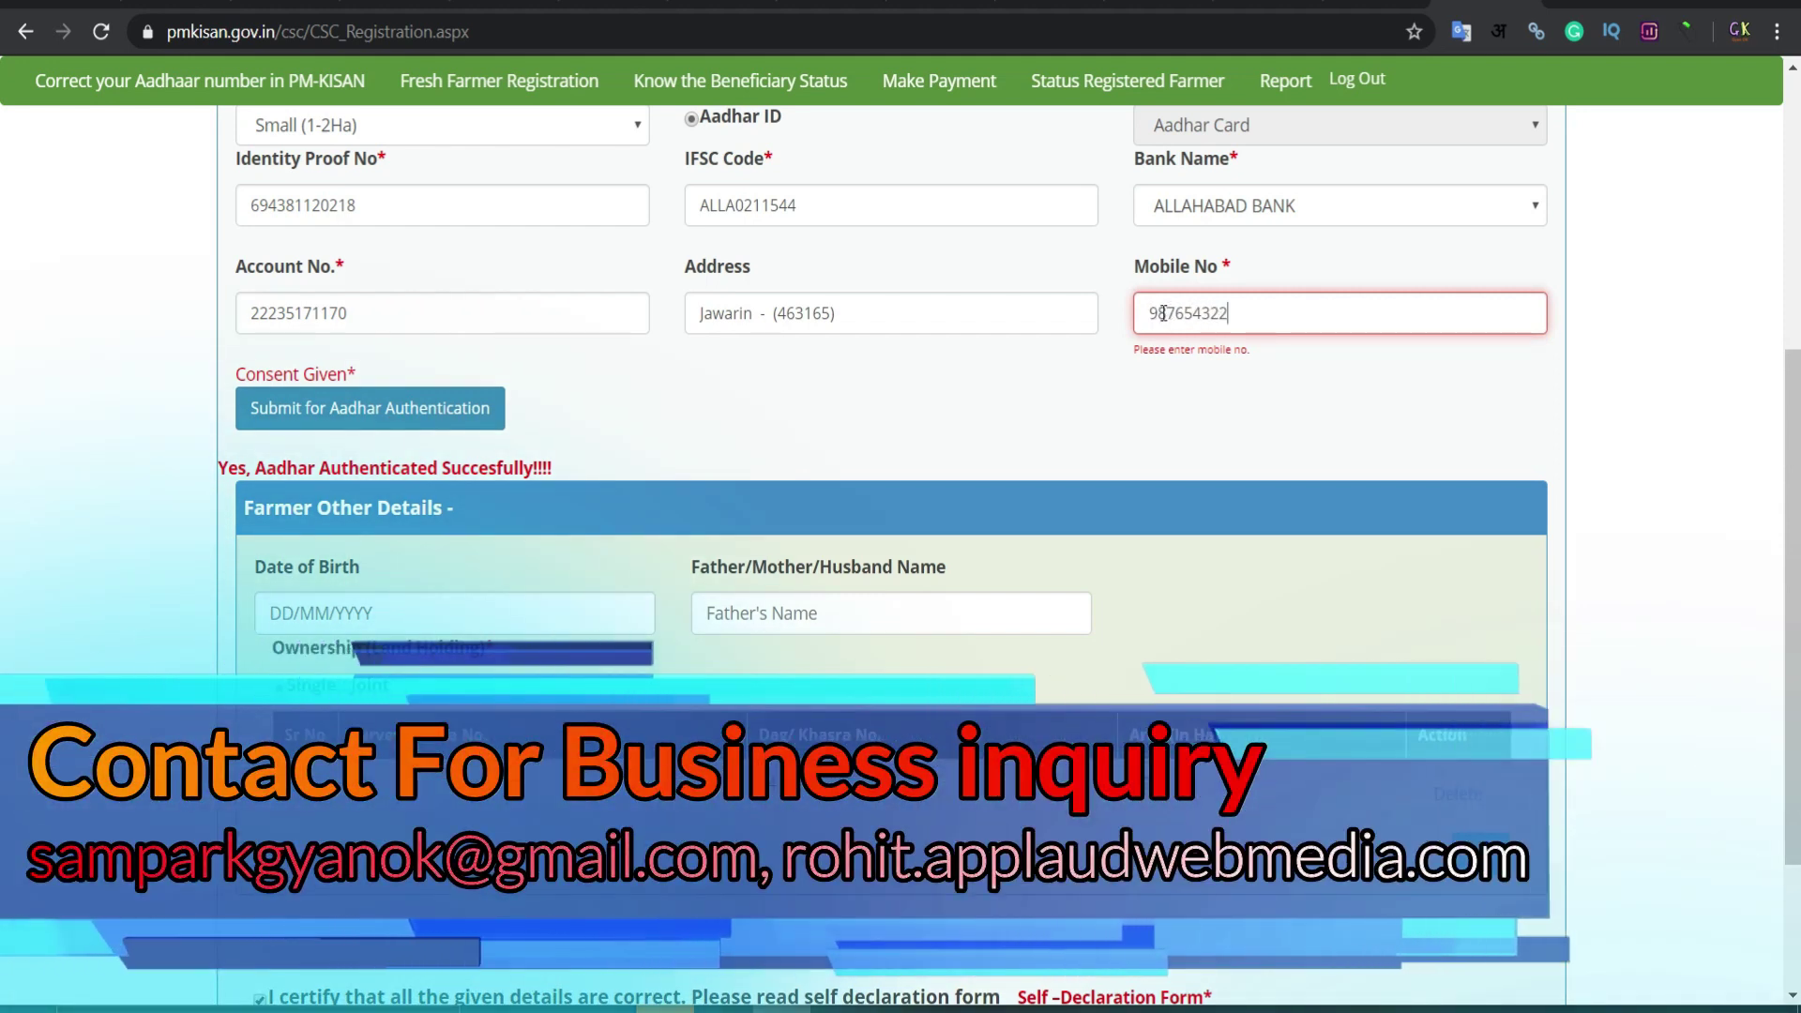
text(3)
click(379, 402)
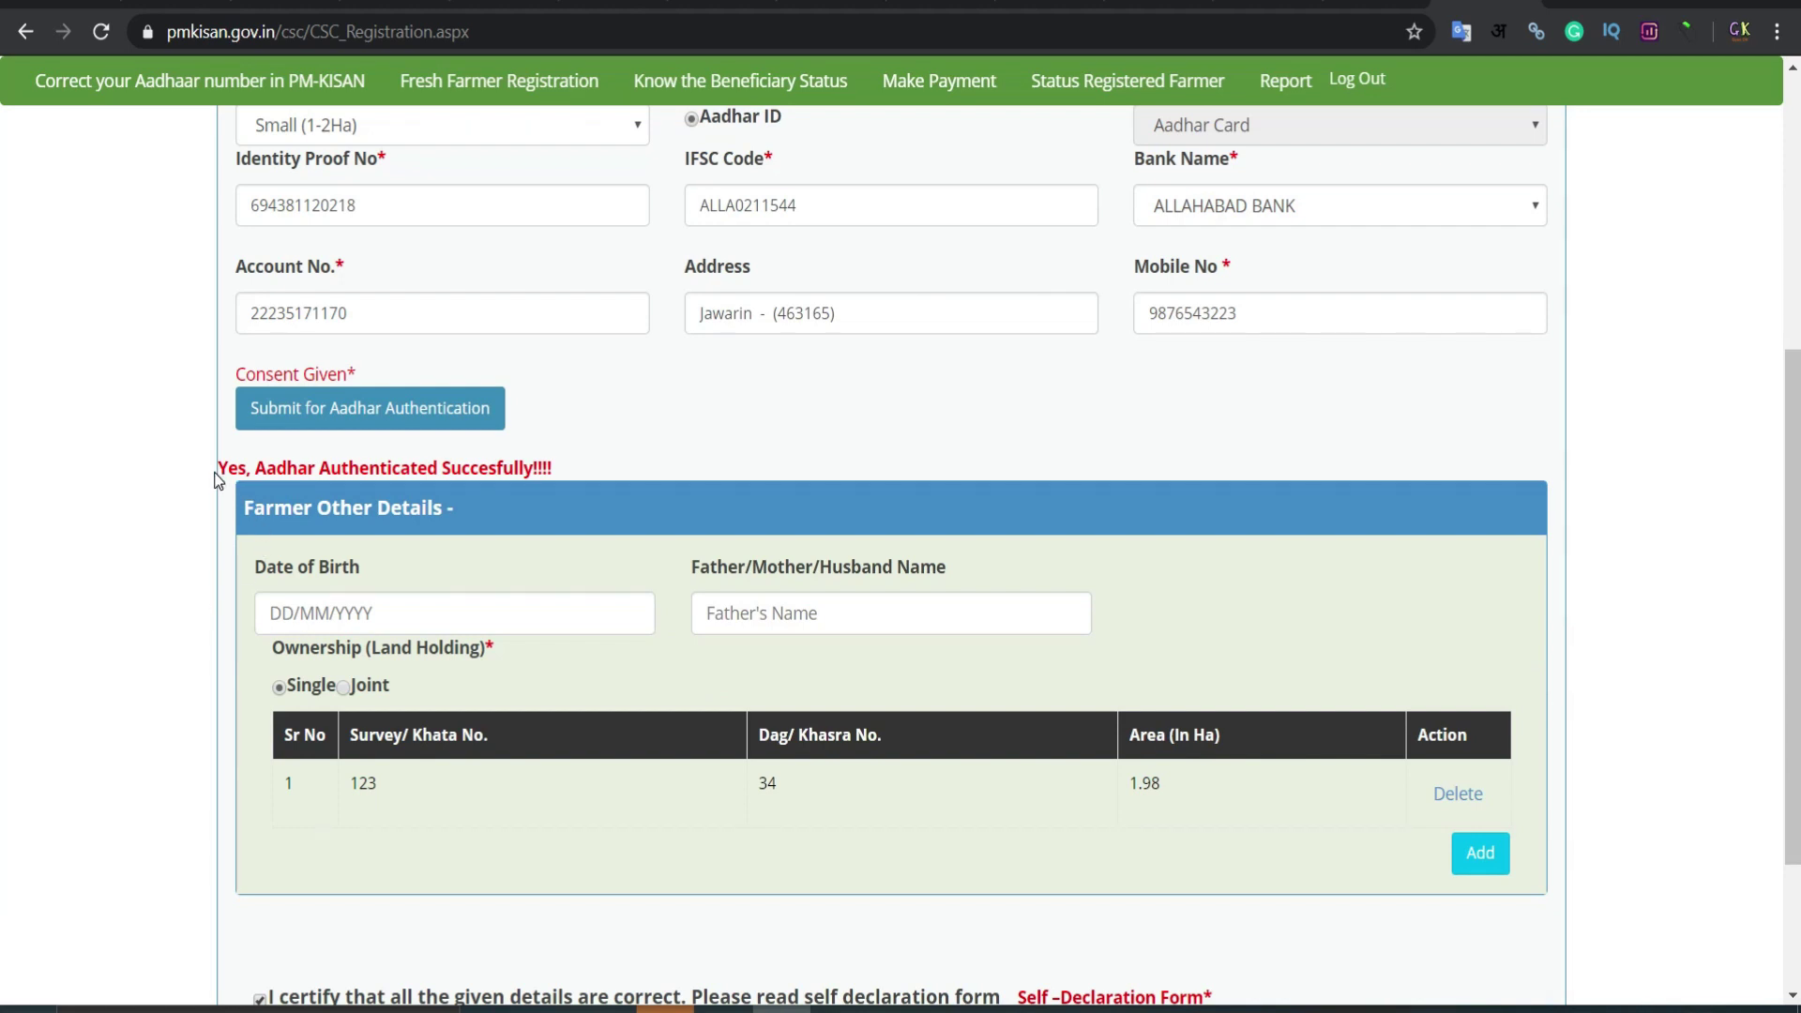
Highlight the Aadhar authentication result and review the registration form from the personal details down to the self-declaration
drag(215, 469, 585, 478)
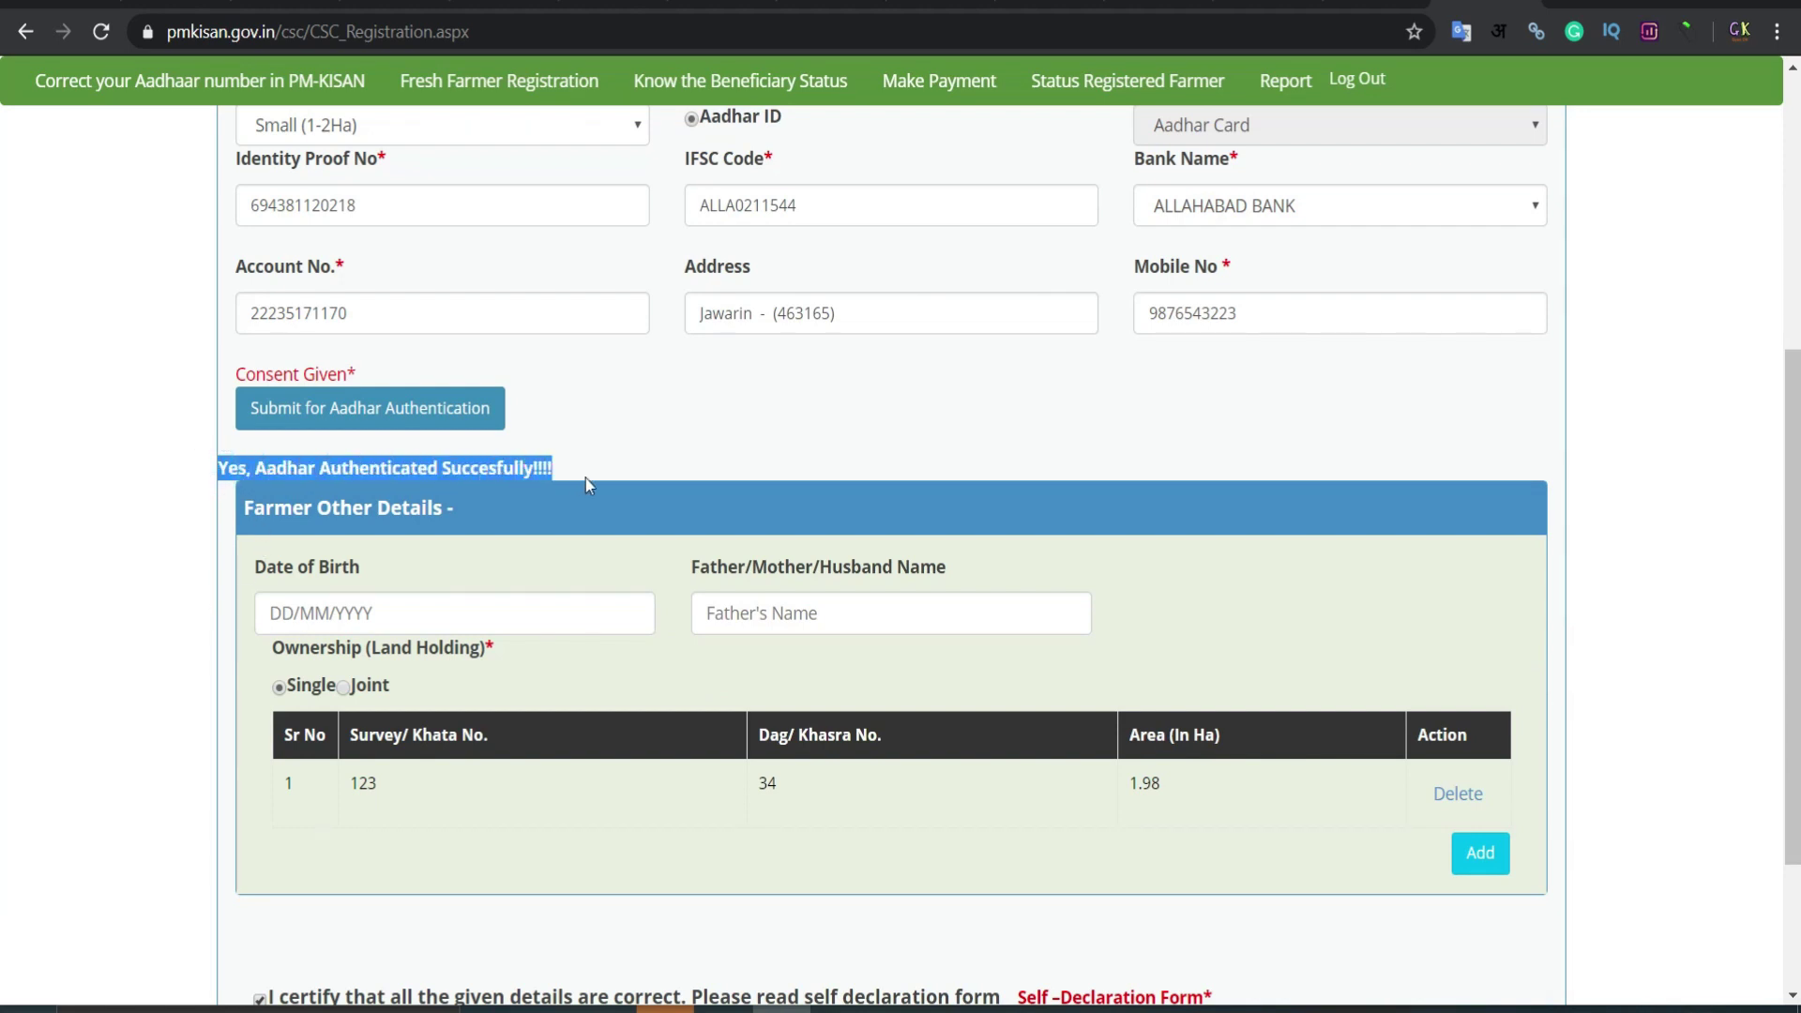
click(654, 430)
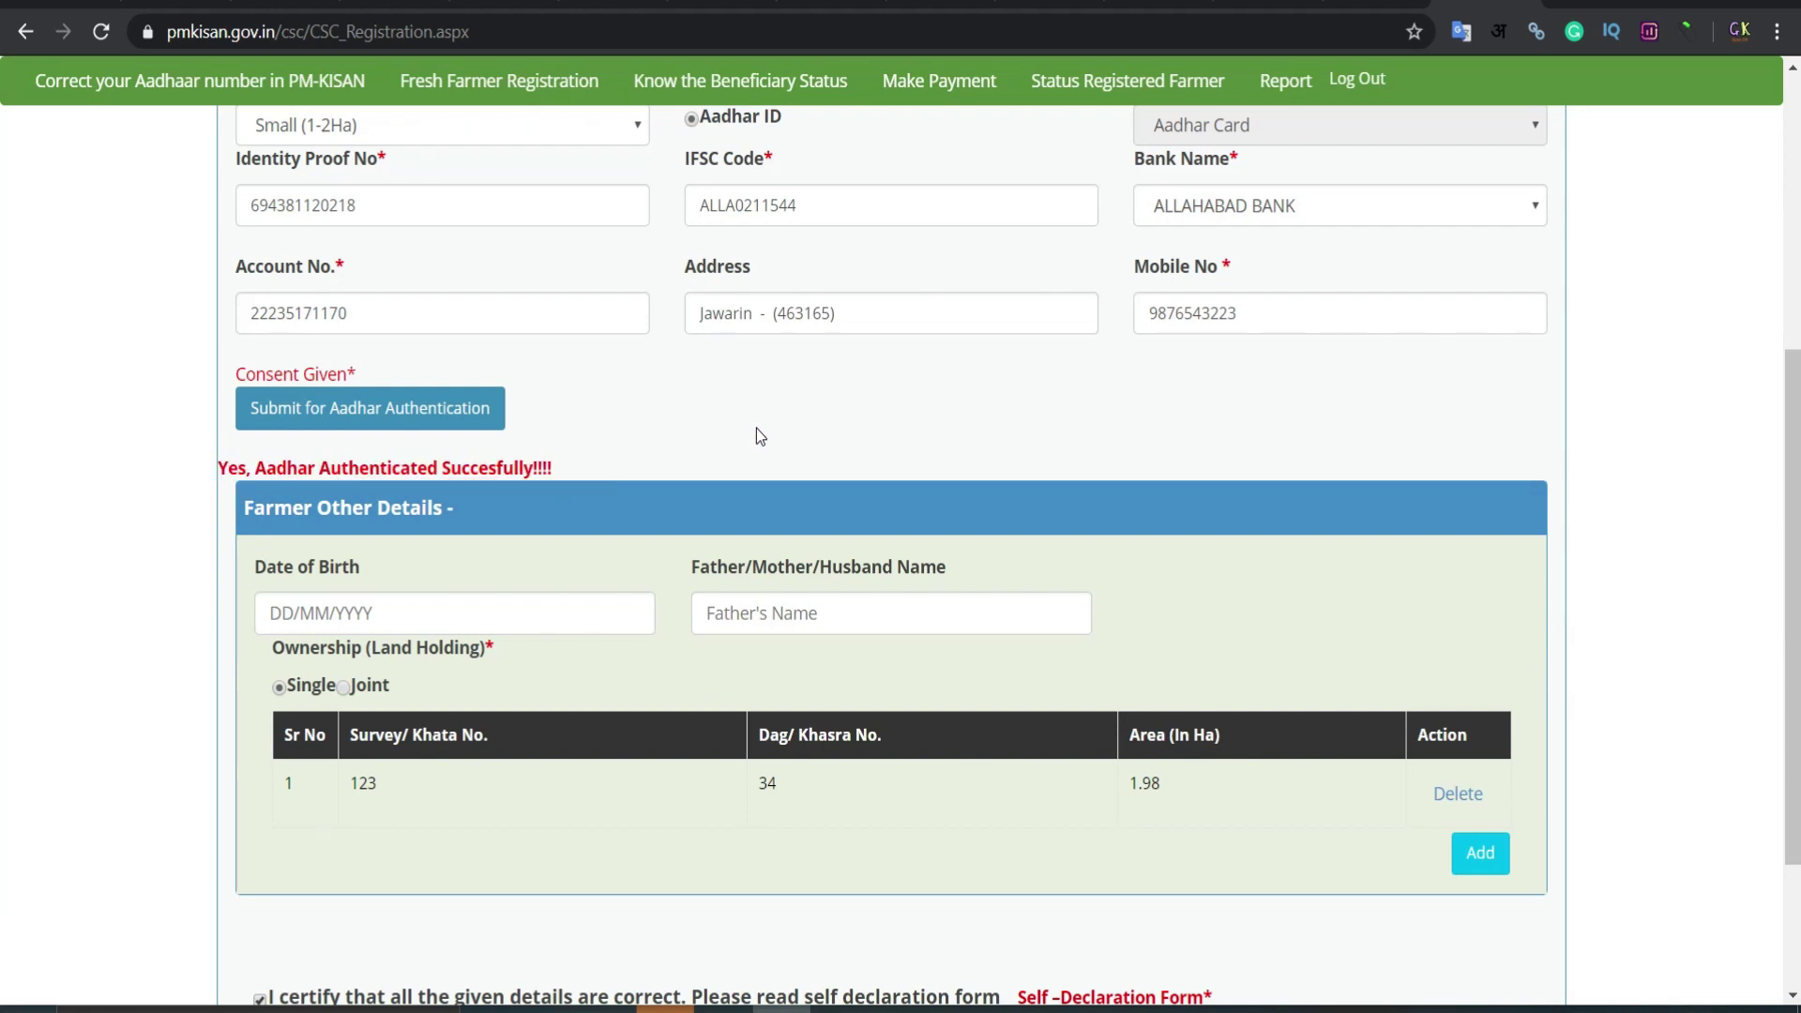
scroll(756, 427, up, 4)
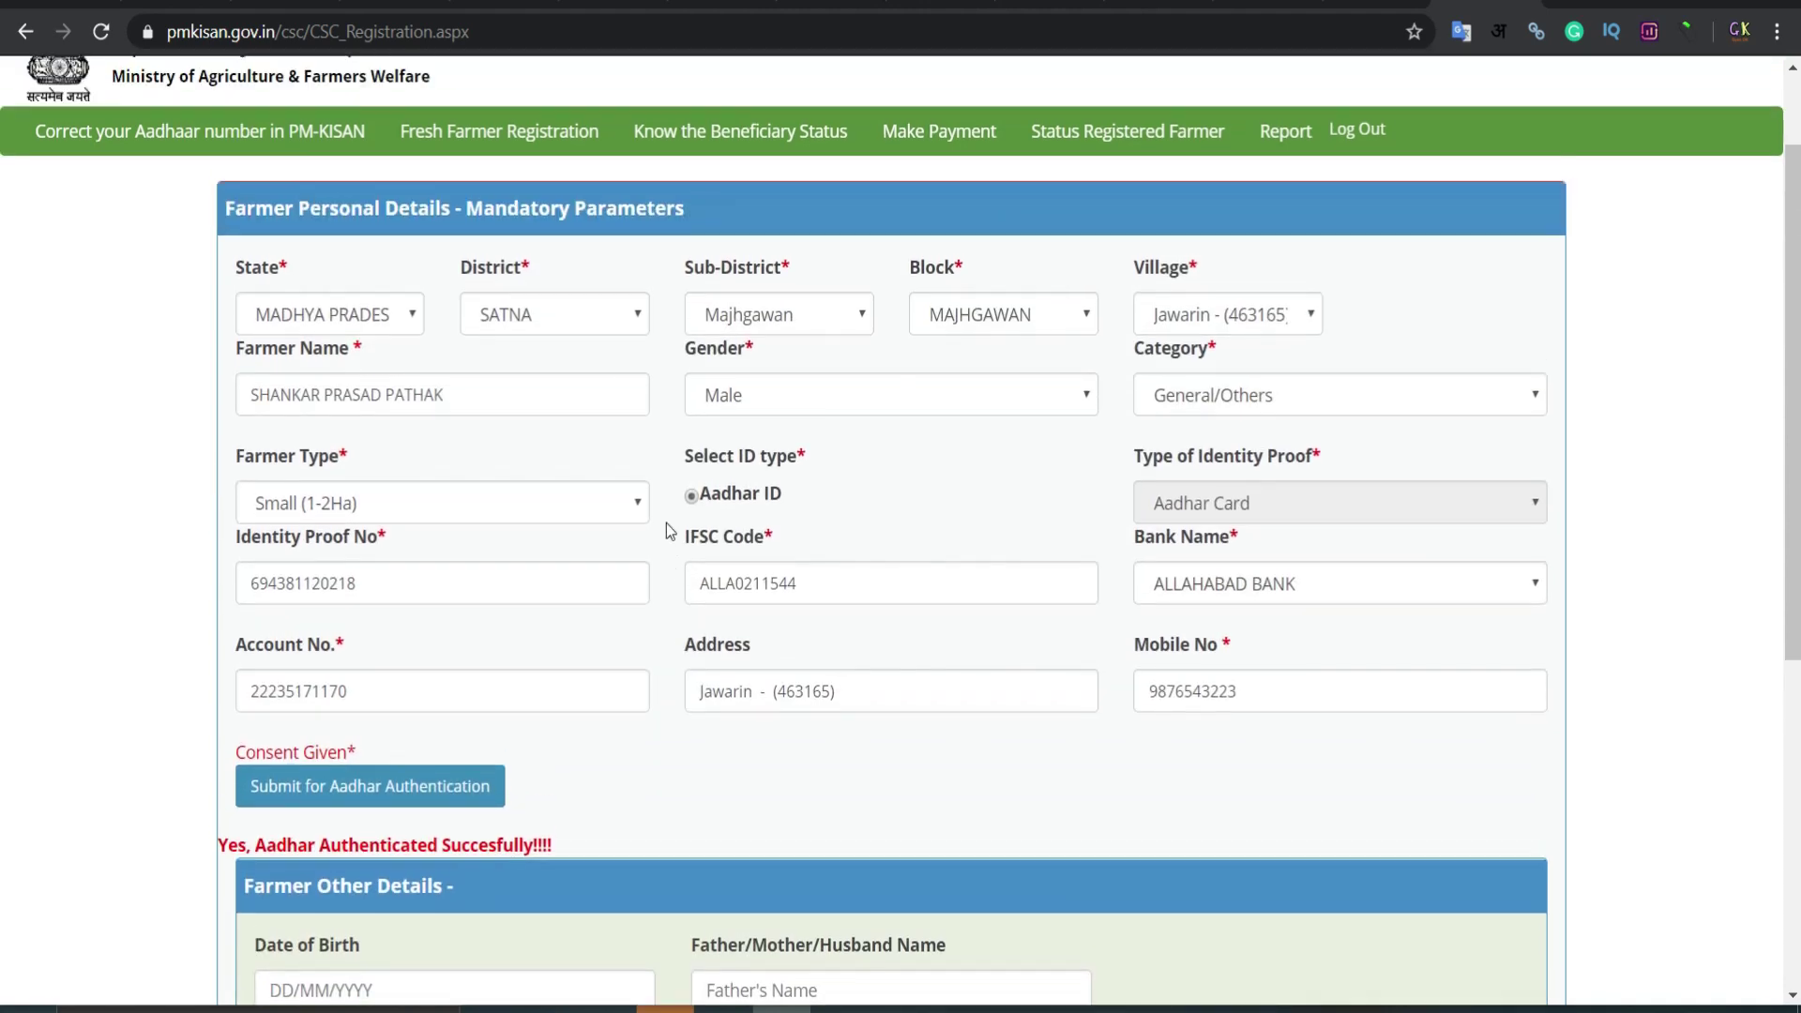
scroll(844, 638, down, 5)
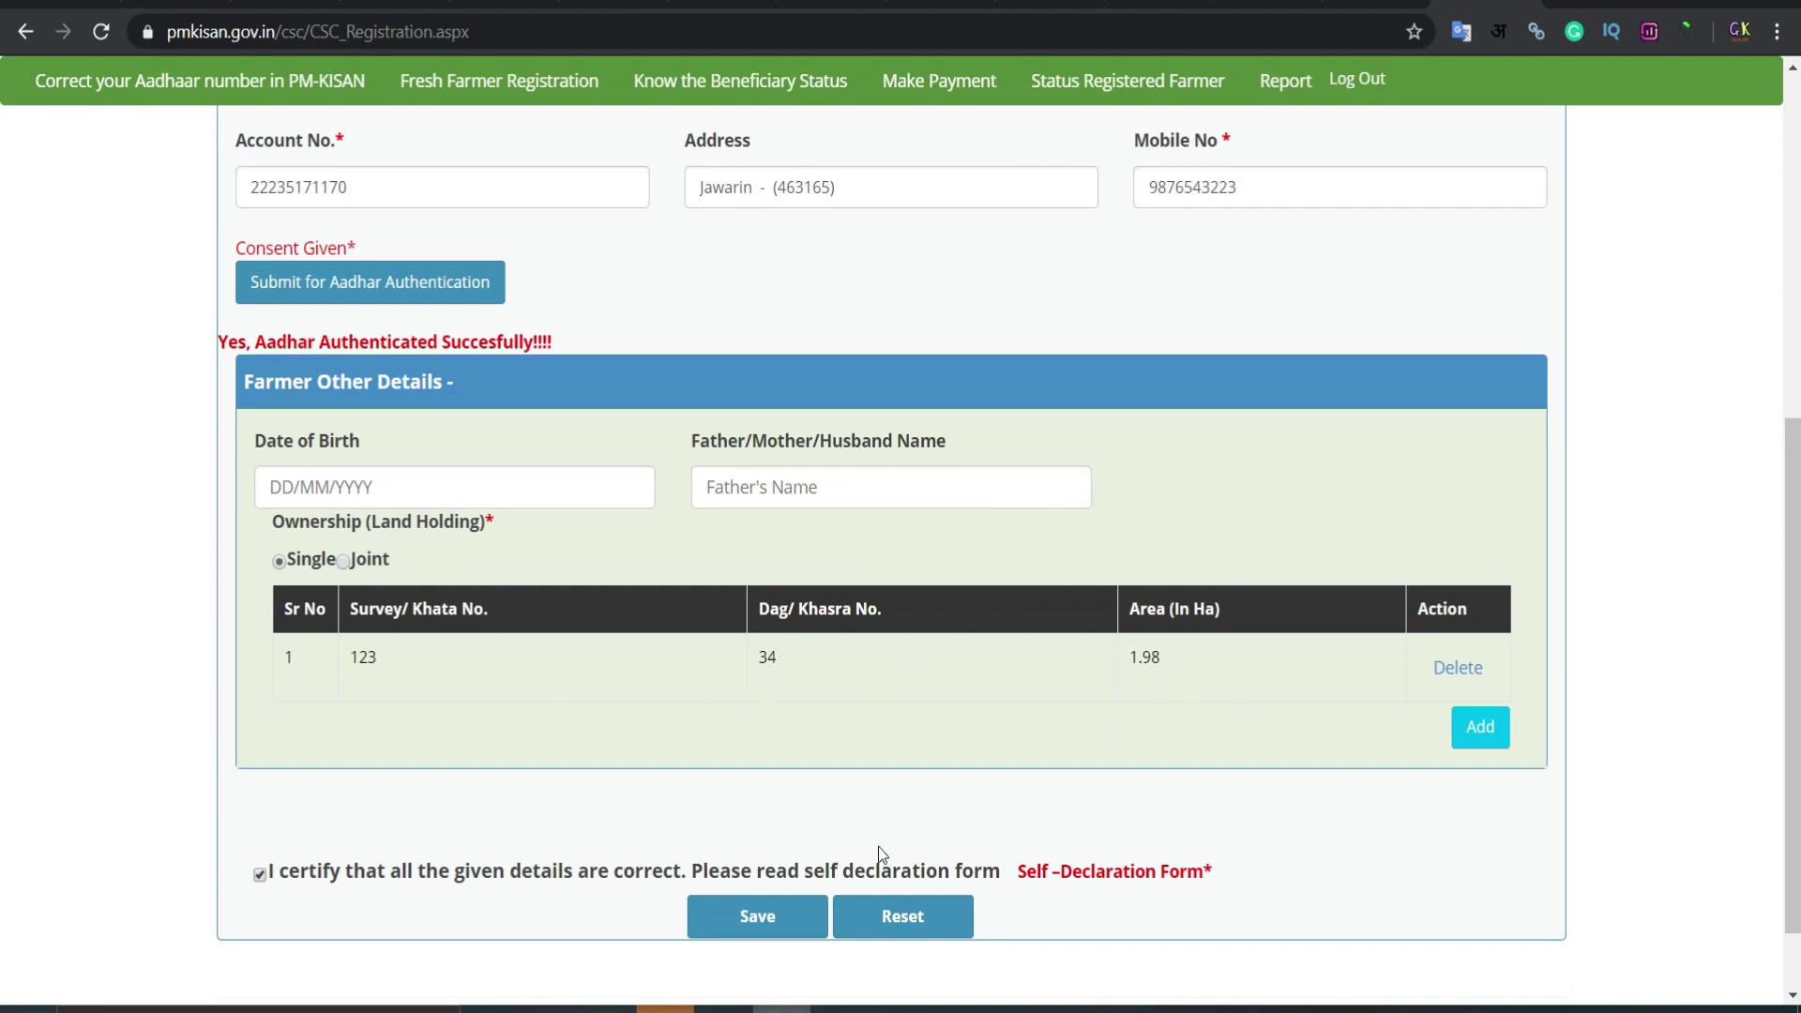
Try to save the farmer registration, highlight the farmer ID in the response message, and dismiss the message
click(764, 914)
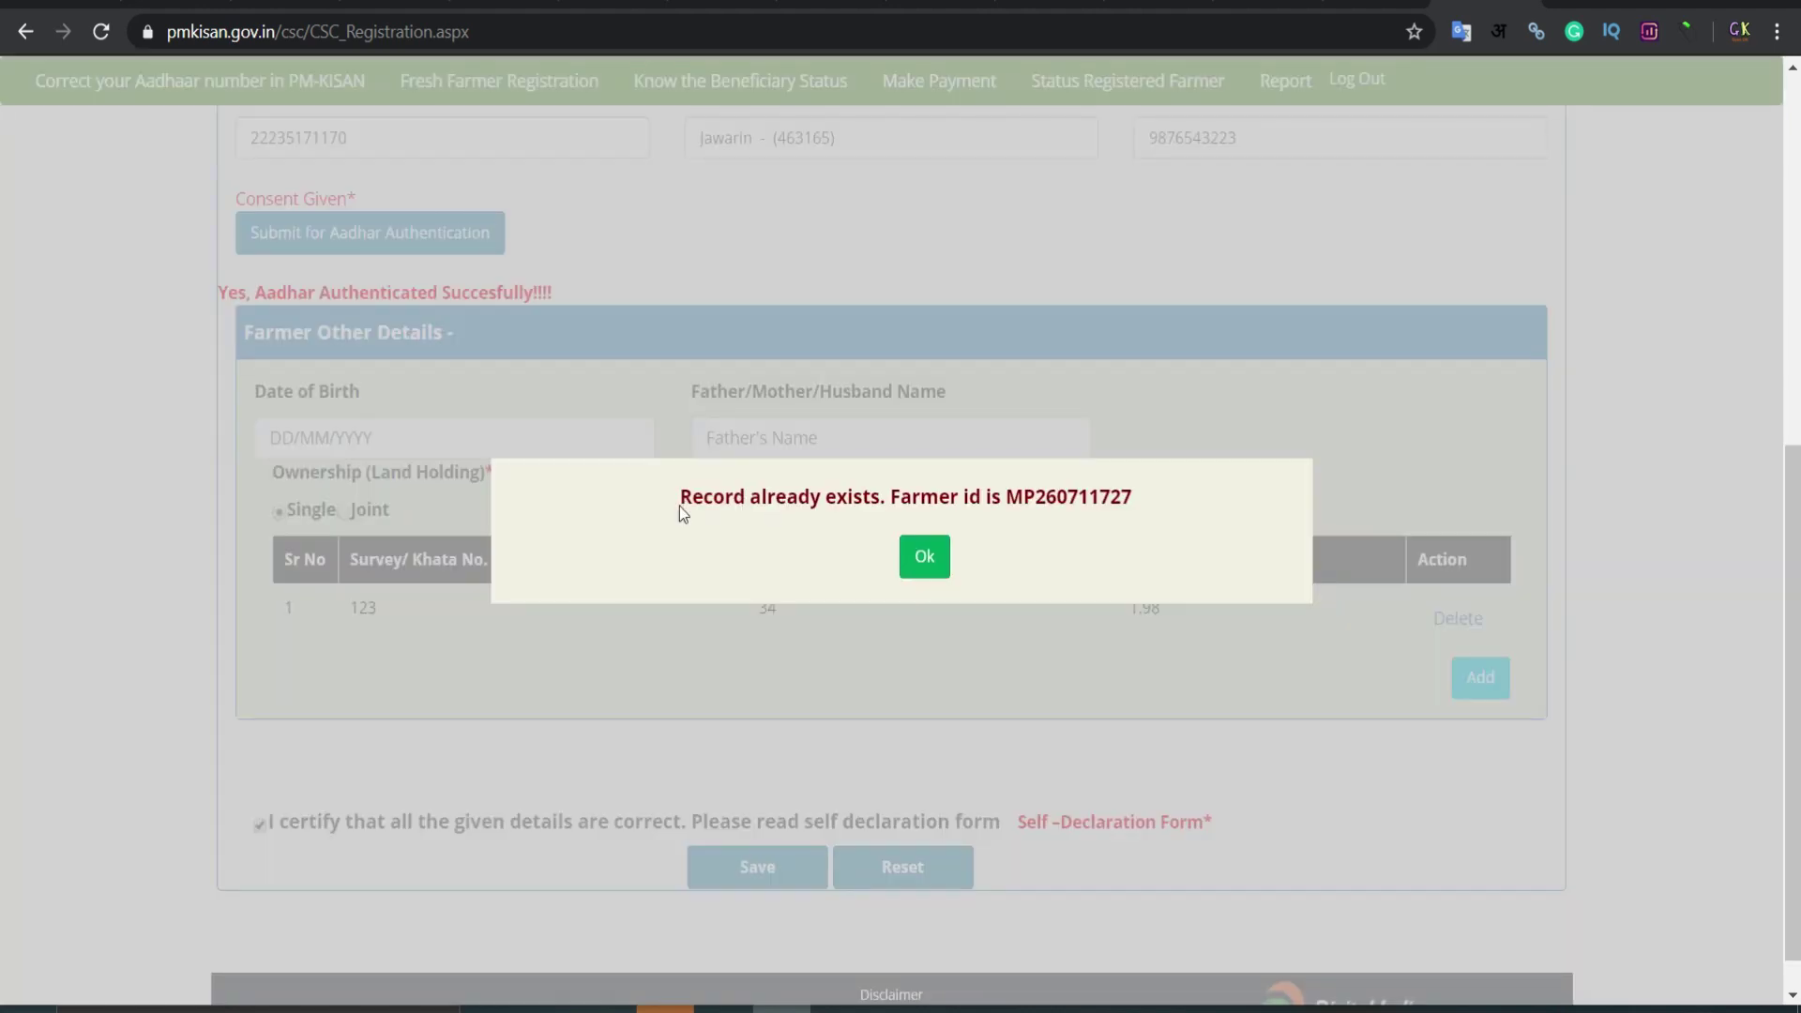
drag(671, 497, 1142, 511)
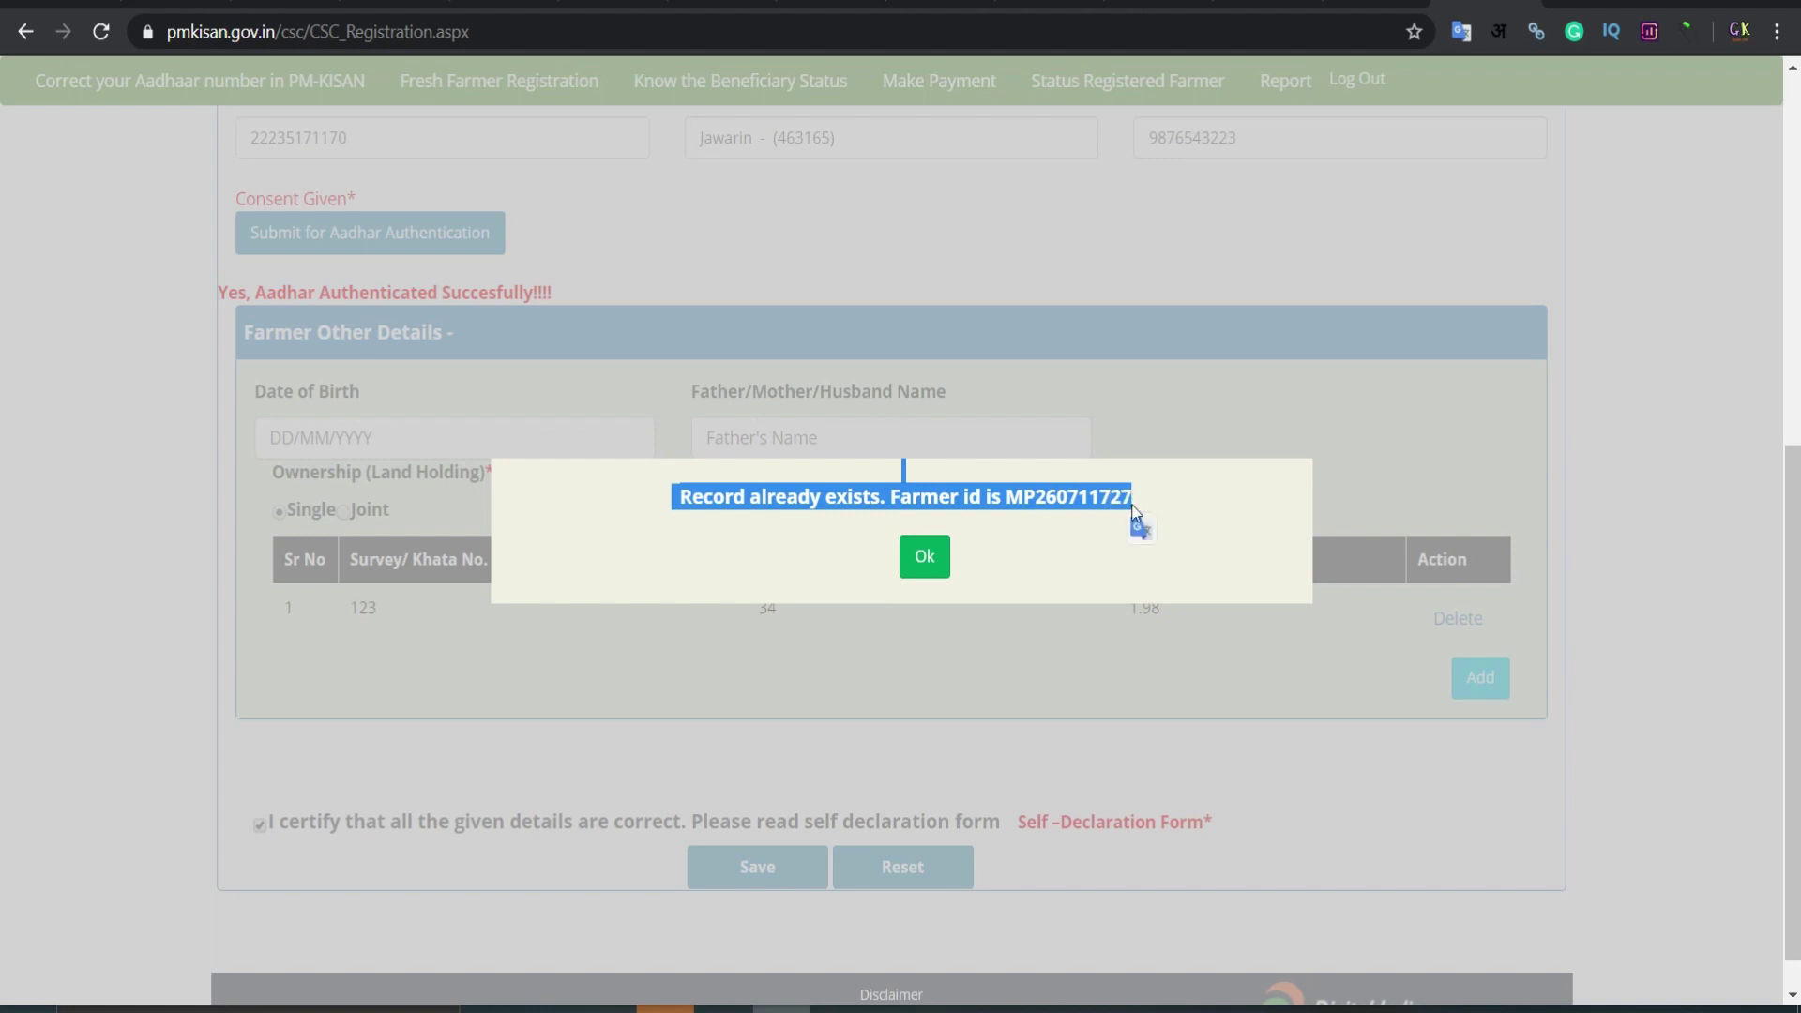
click(1012, 496)
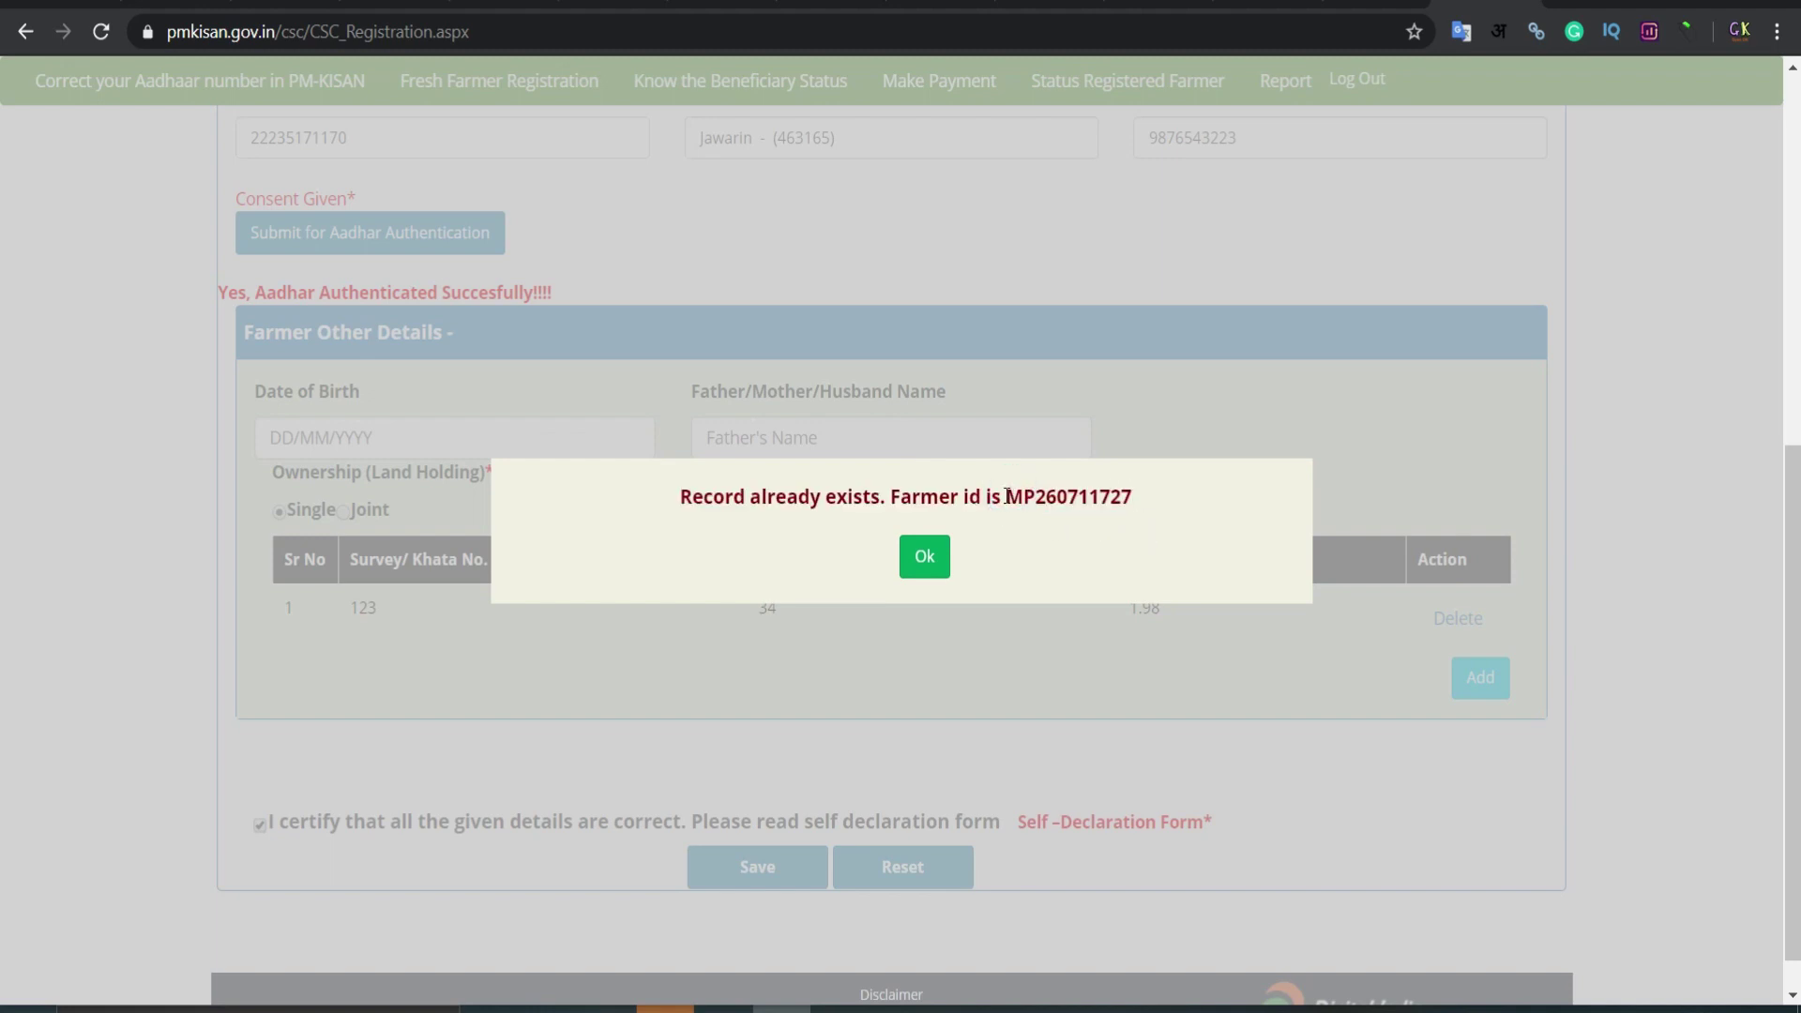
drag(1005, 497, 1144, 509)
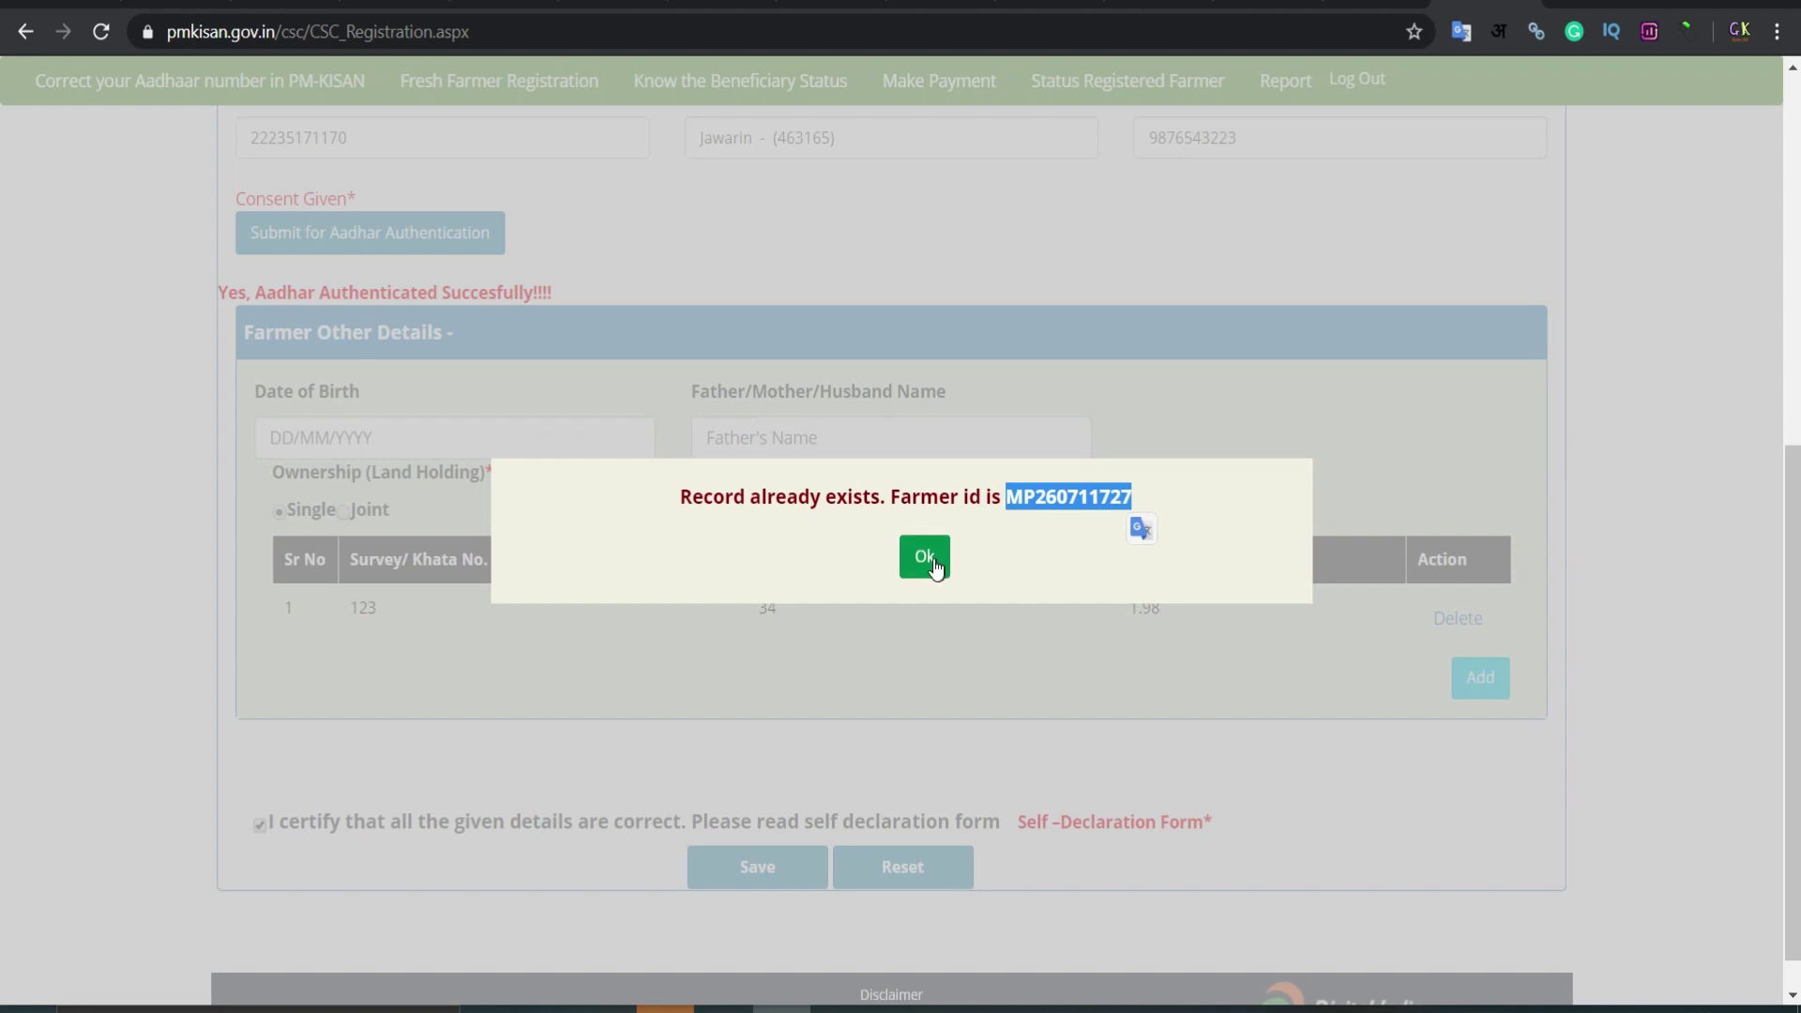
click(923, 558)
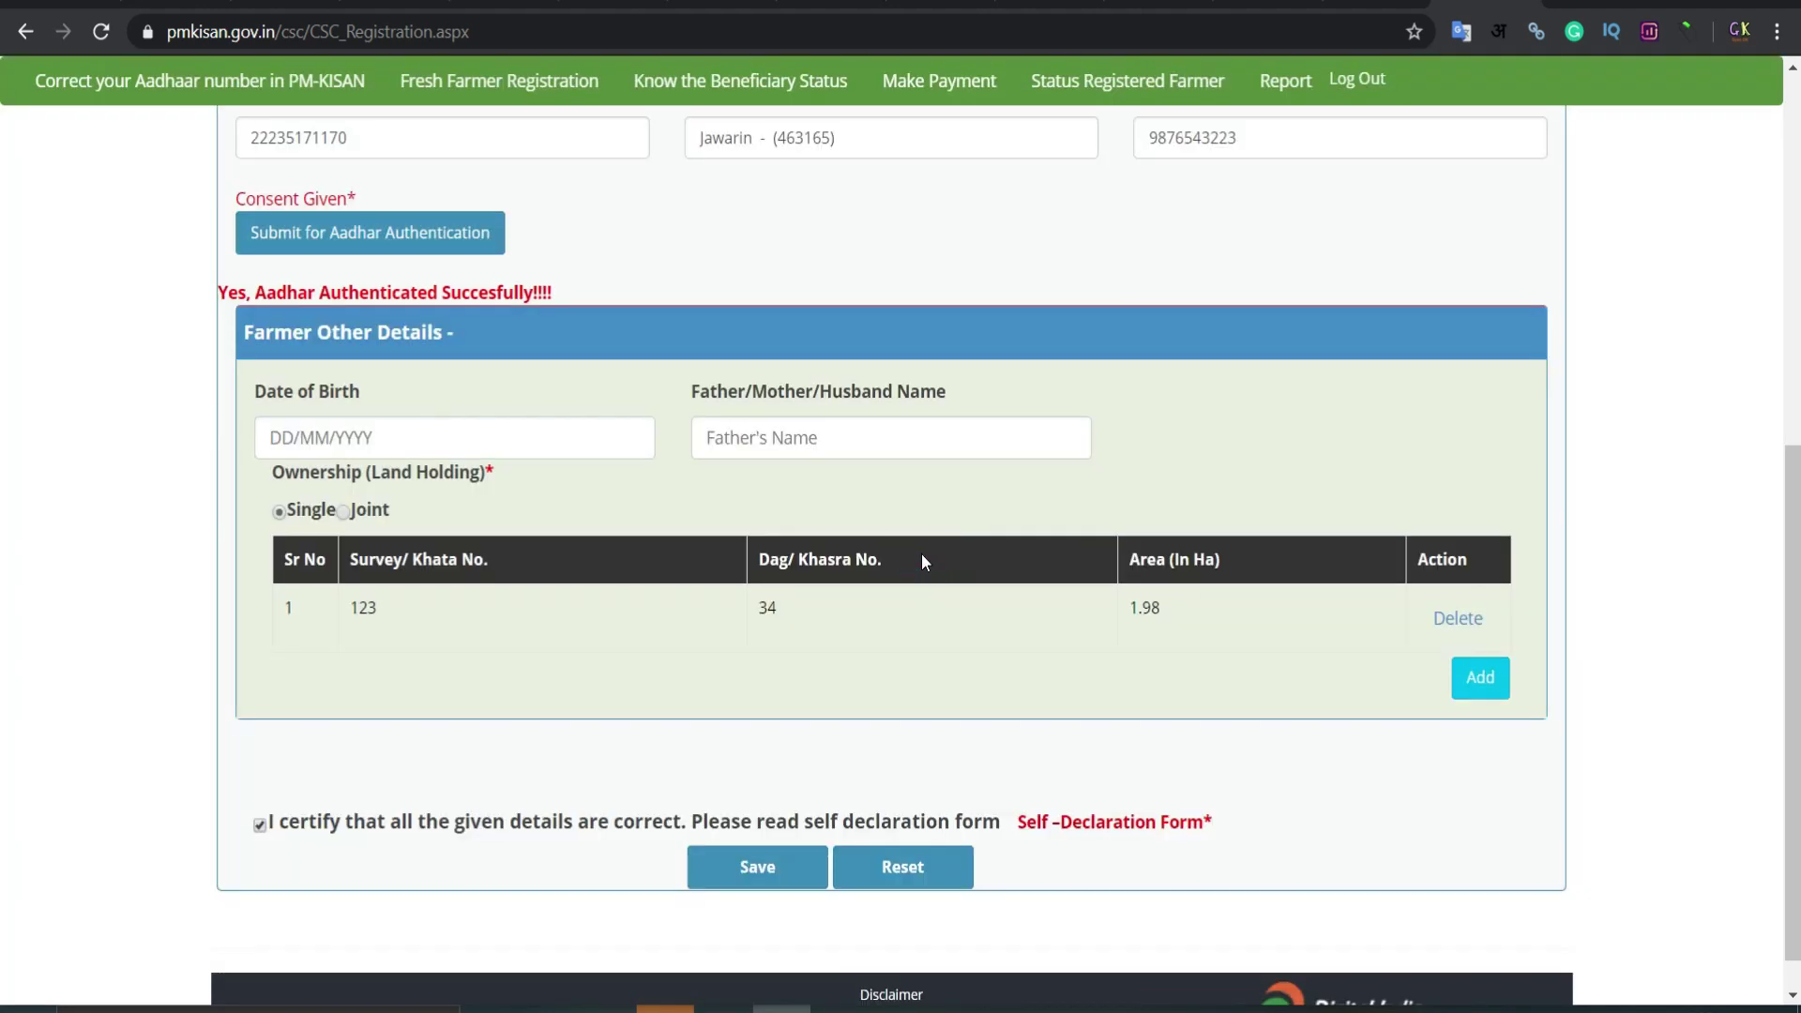
Highlight the Aadhar authentication message again and recheck the personal, bank and land holding details of the registration form
scroll(992, 688, down, 1)
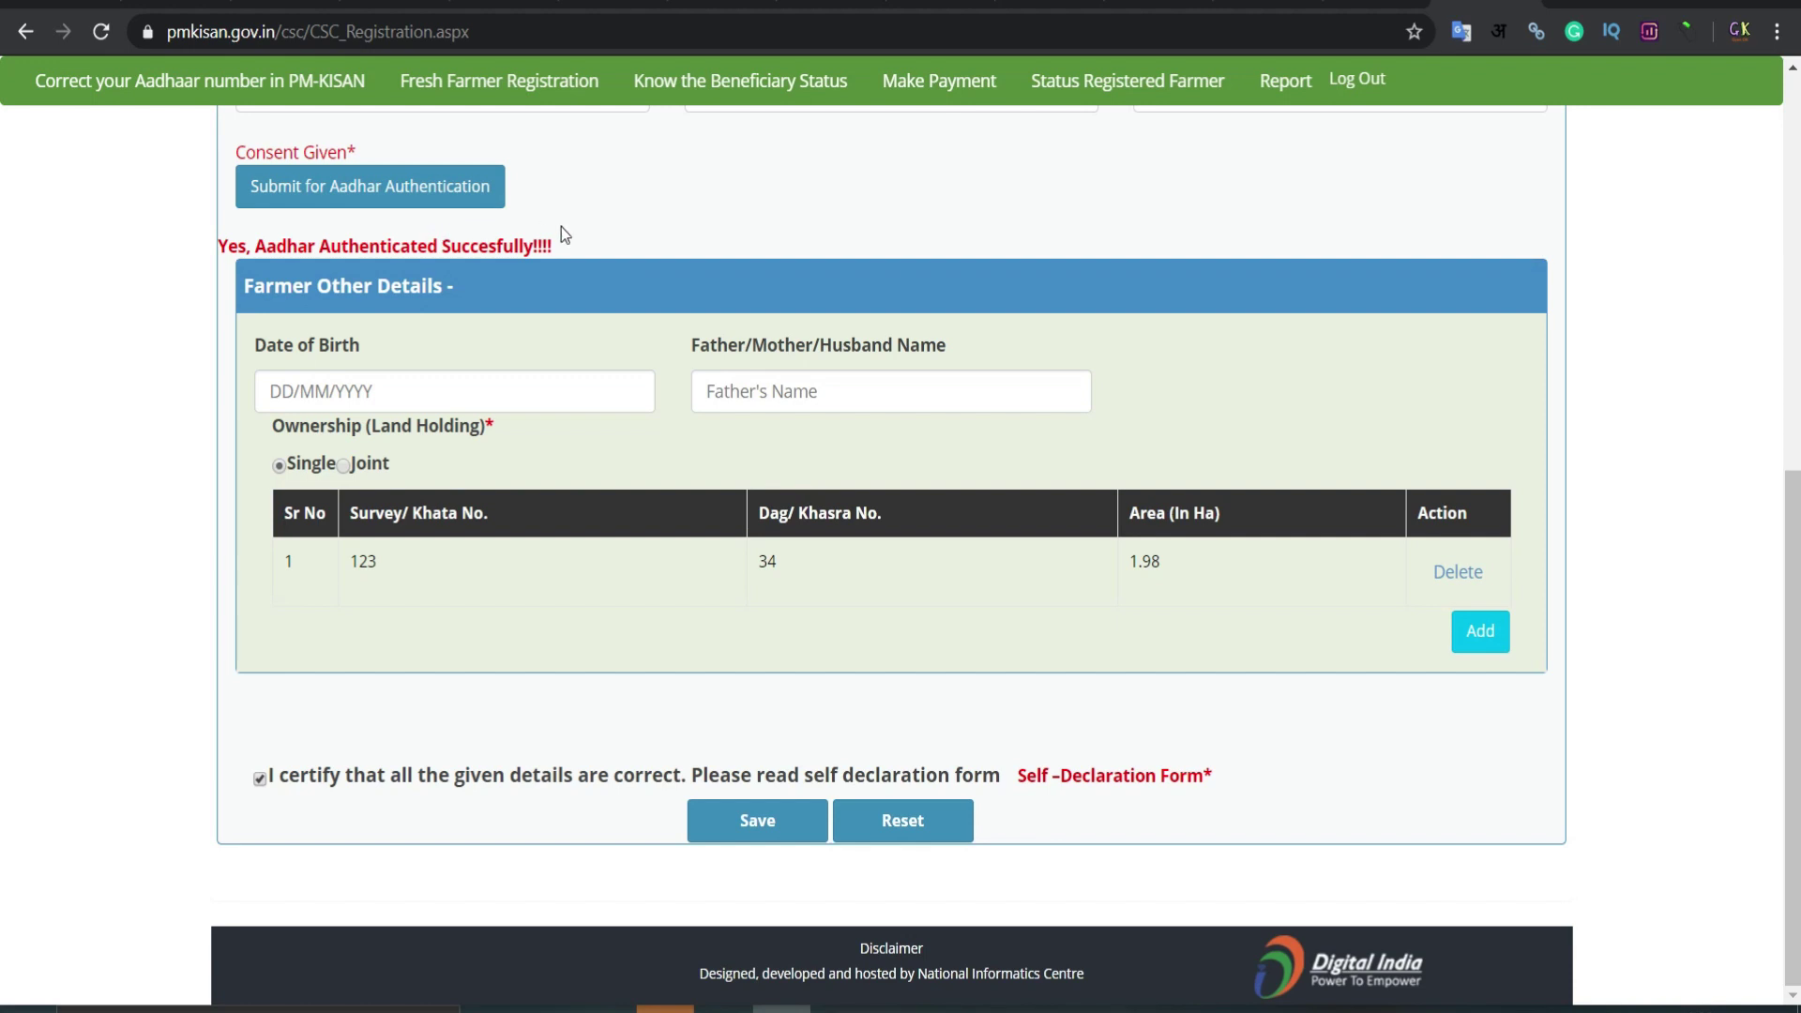
drag(563, 249, 214, 246)
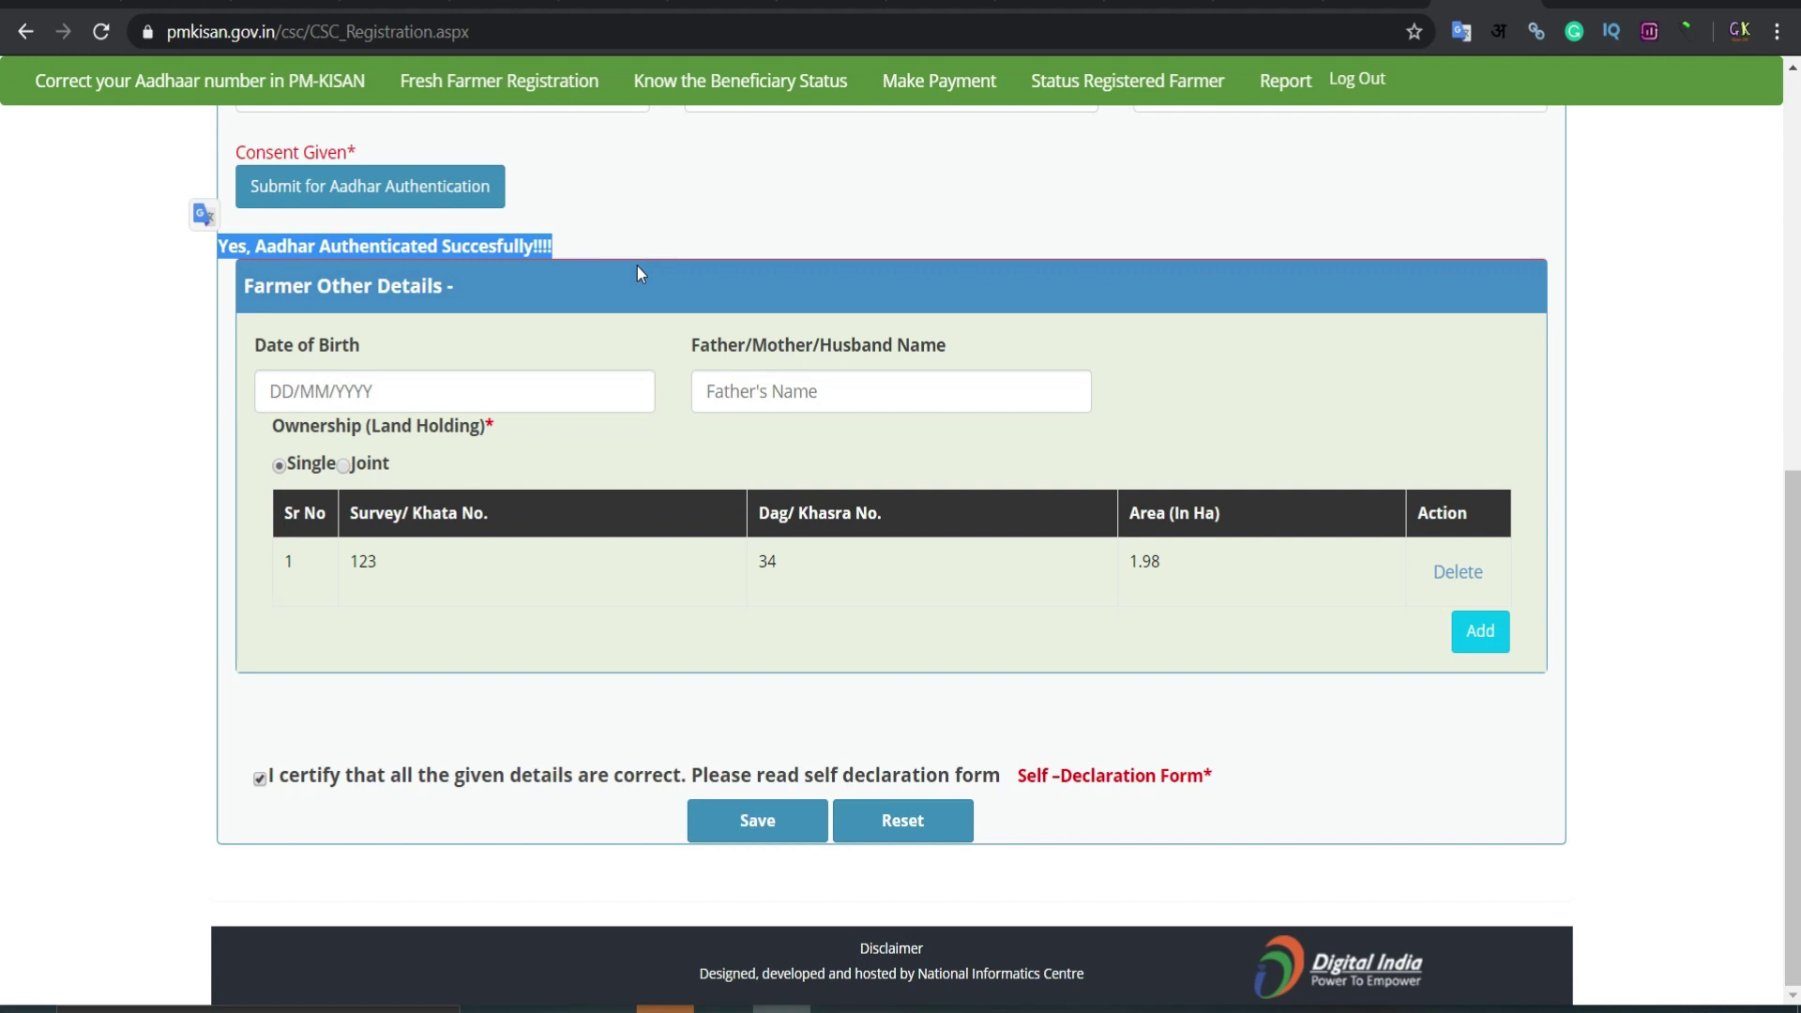
click(660, 249)
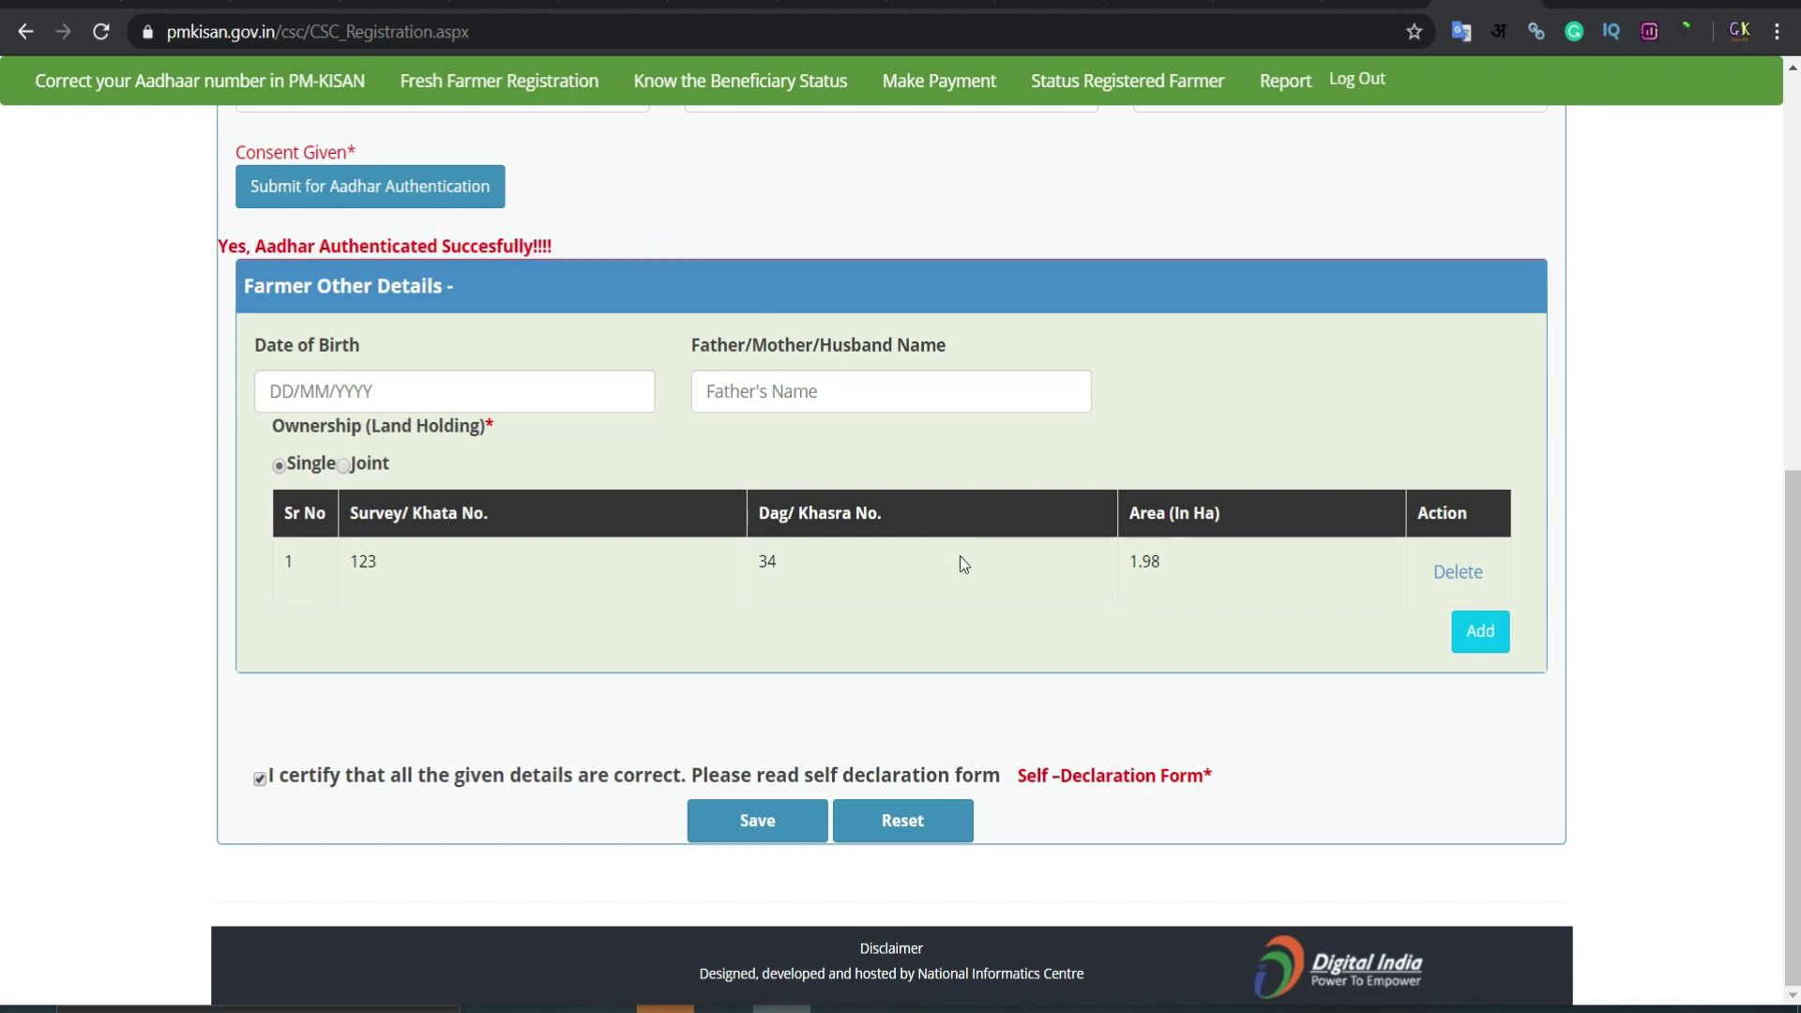
scroll(885, 533, up, 8)
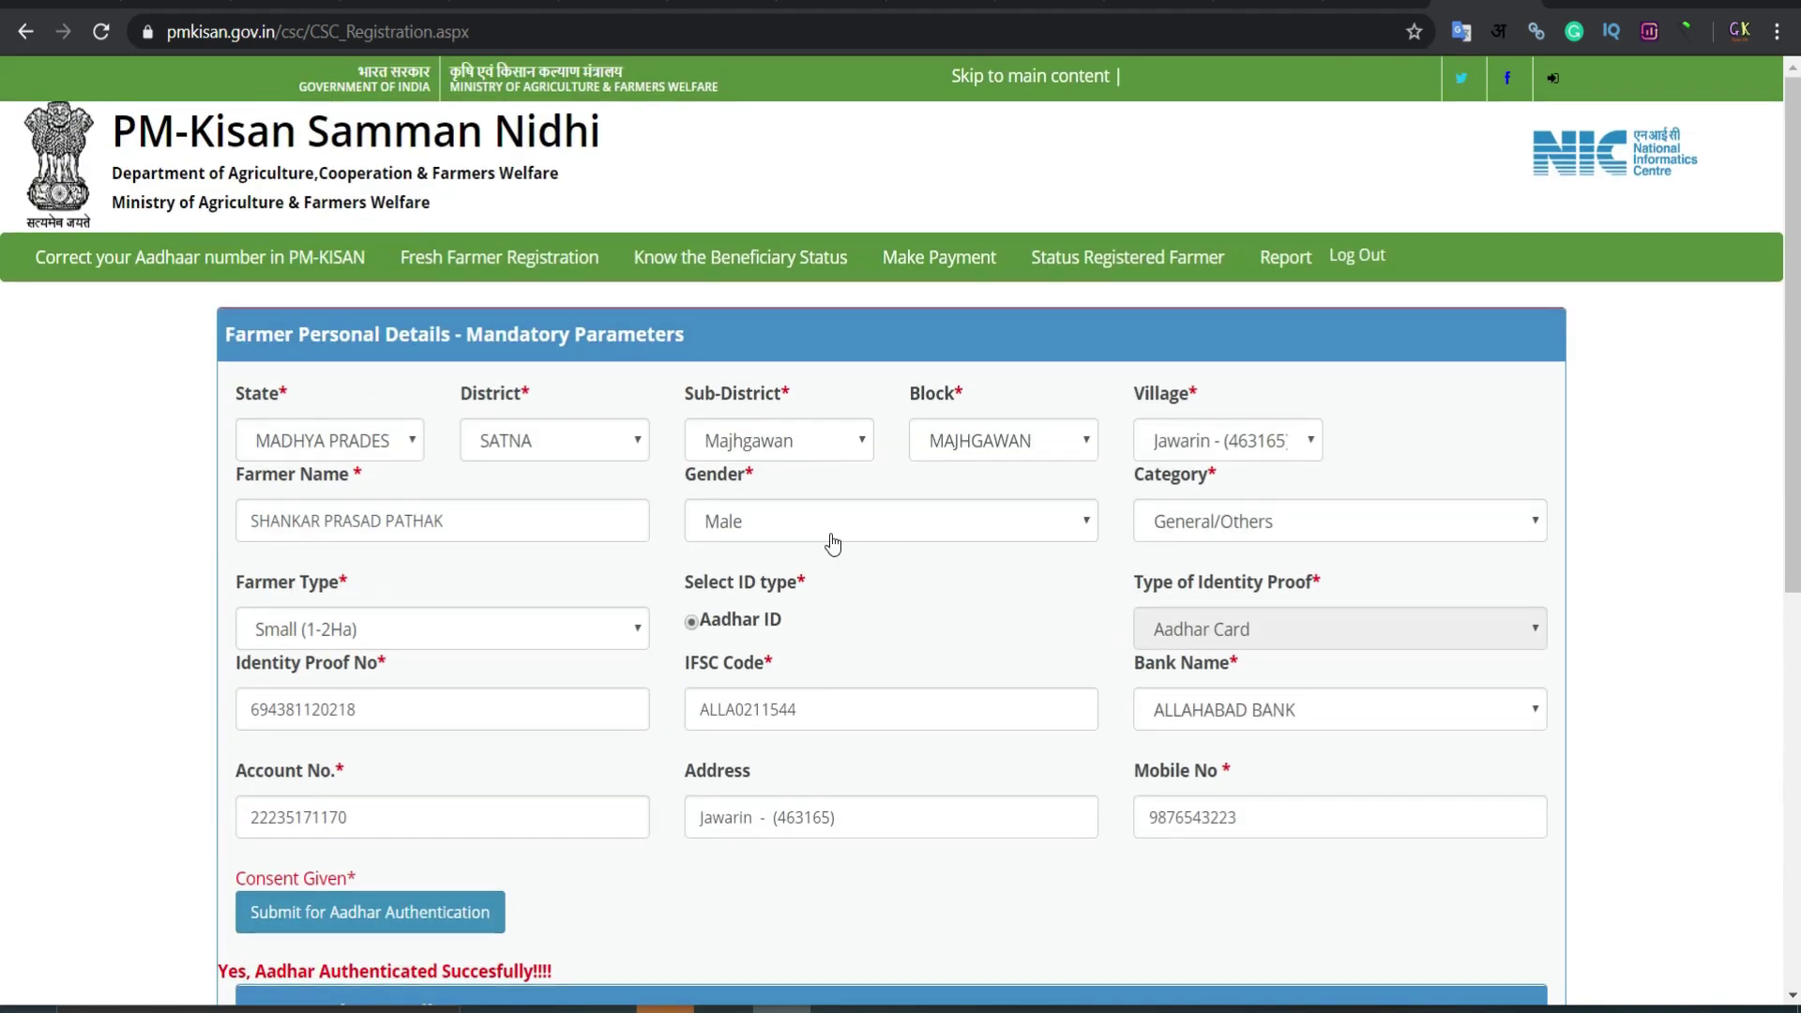
scroll(726, 489, down, 2)
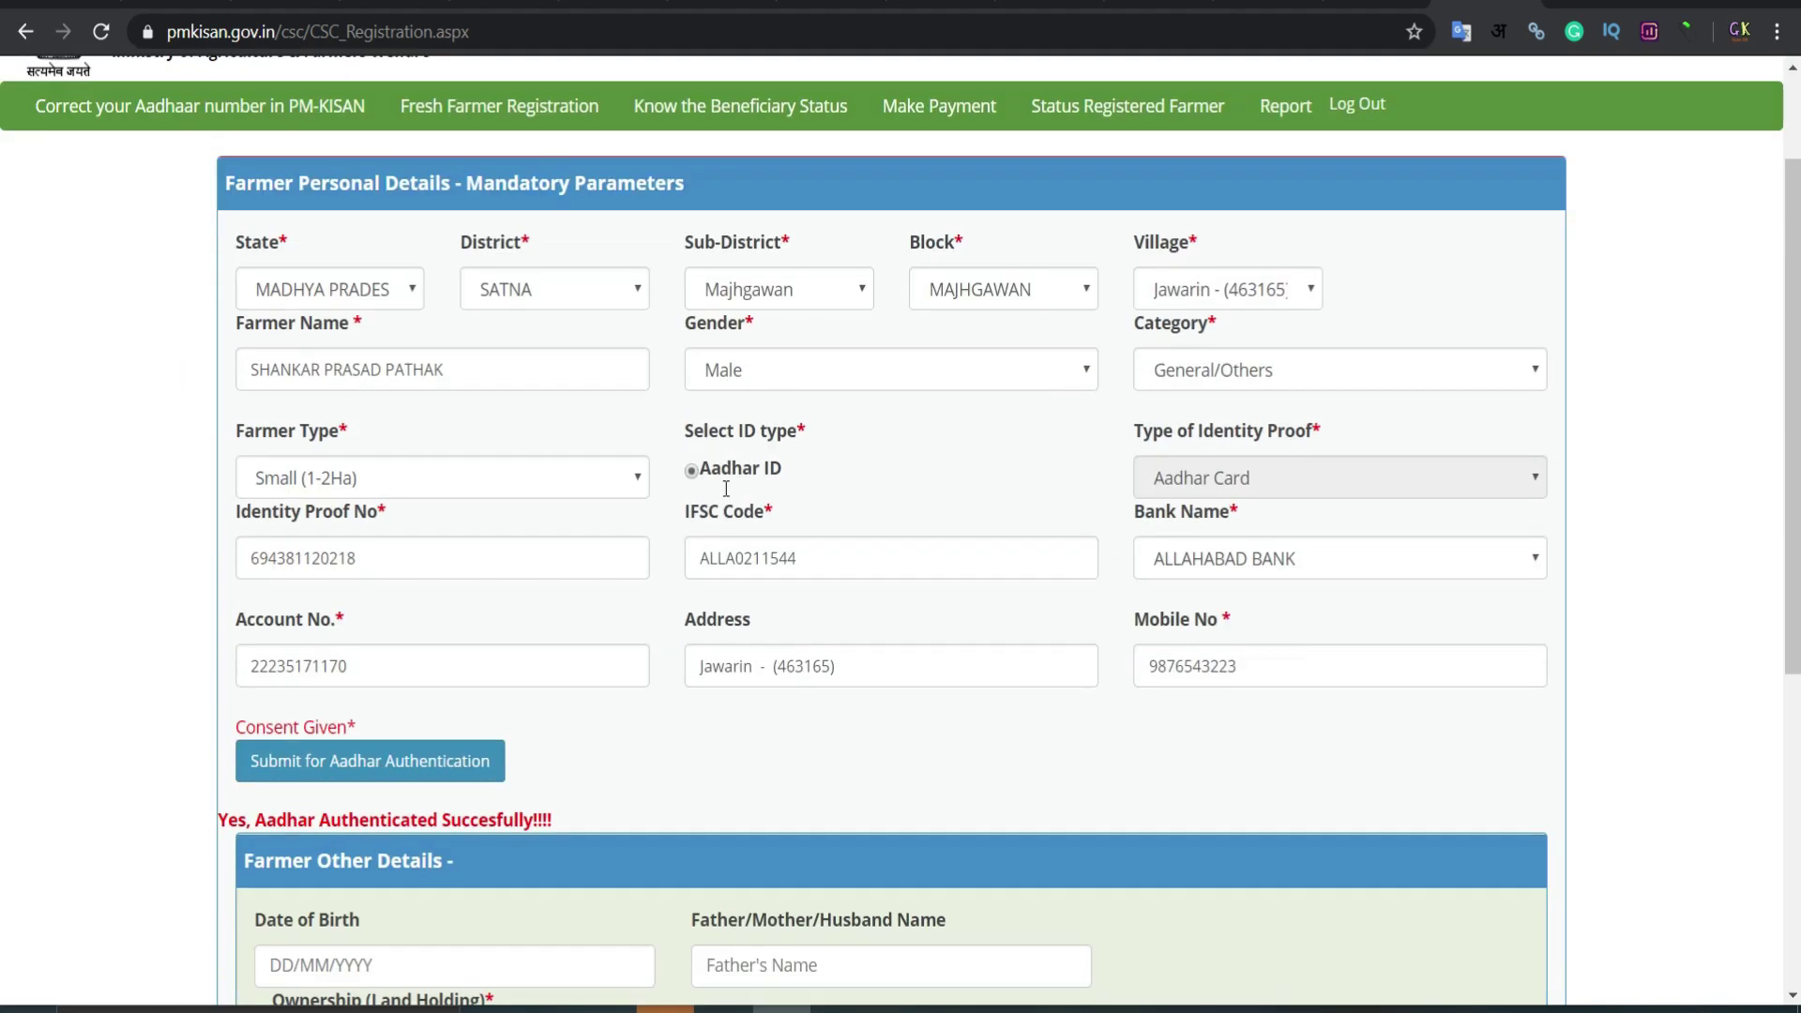
scroll(726, 489, down, 4)
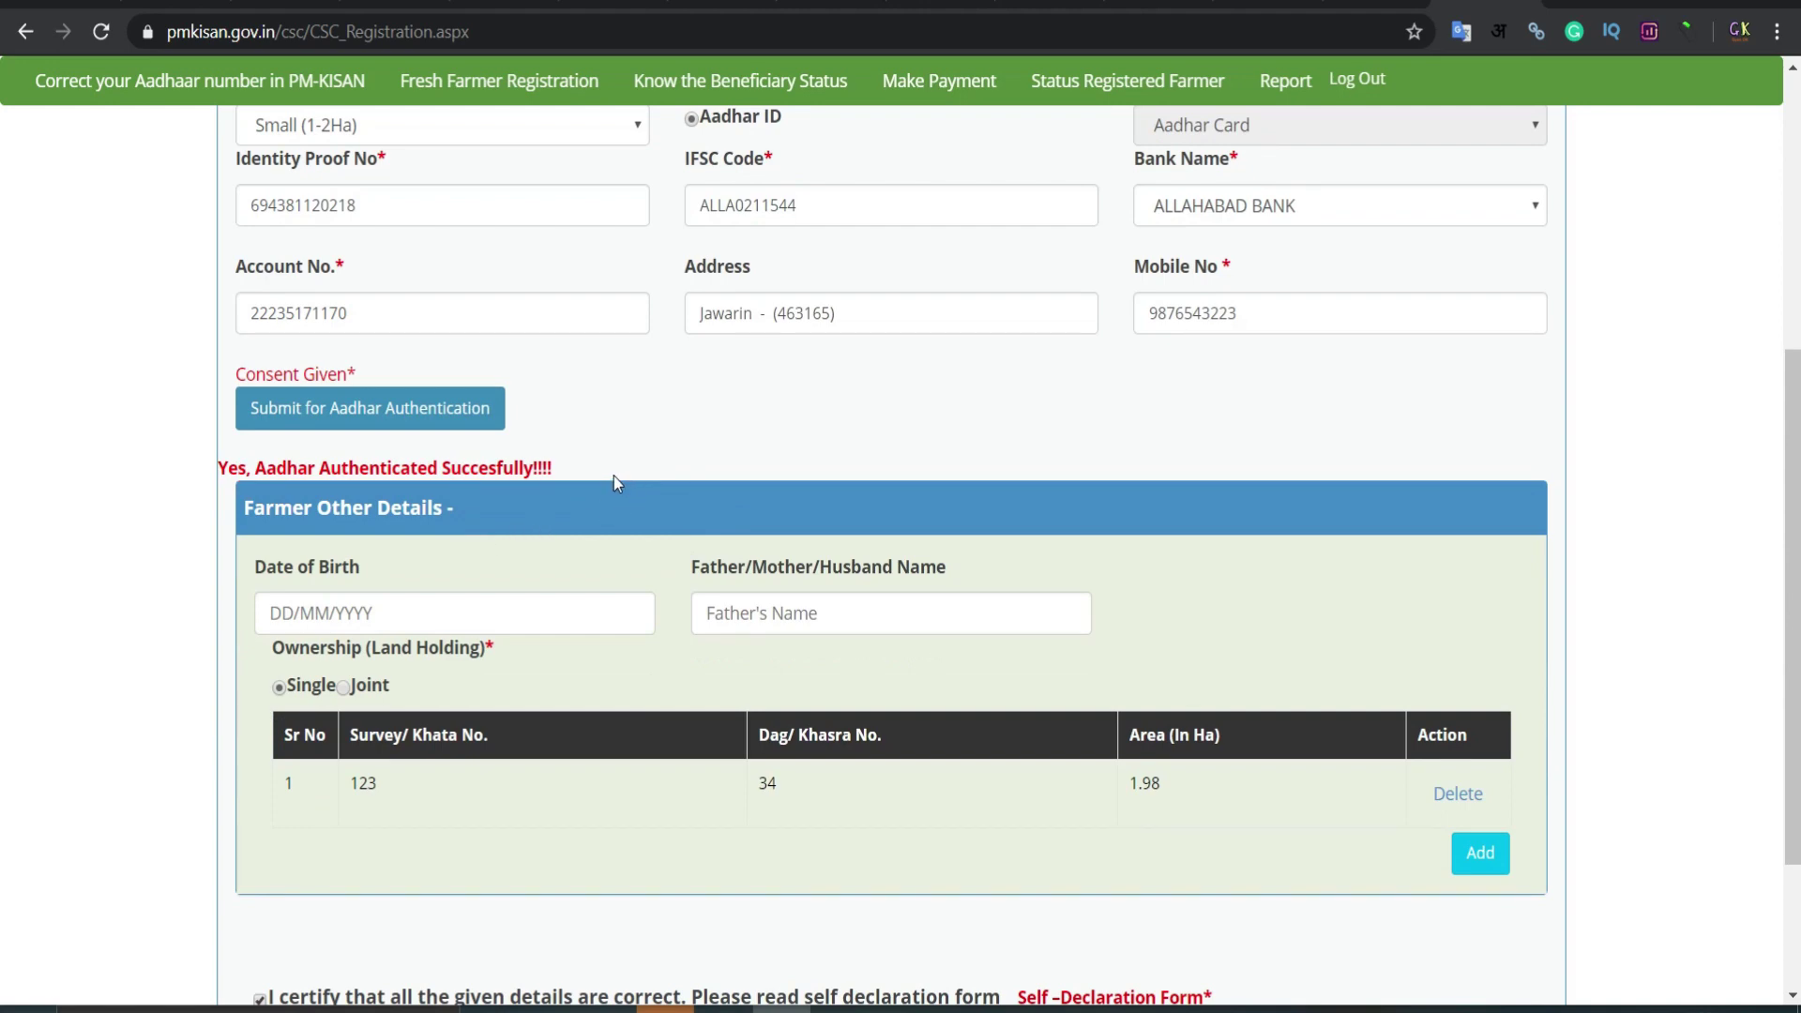
scroll(612, 471, up, 5)
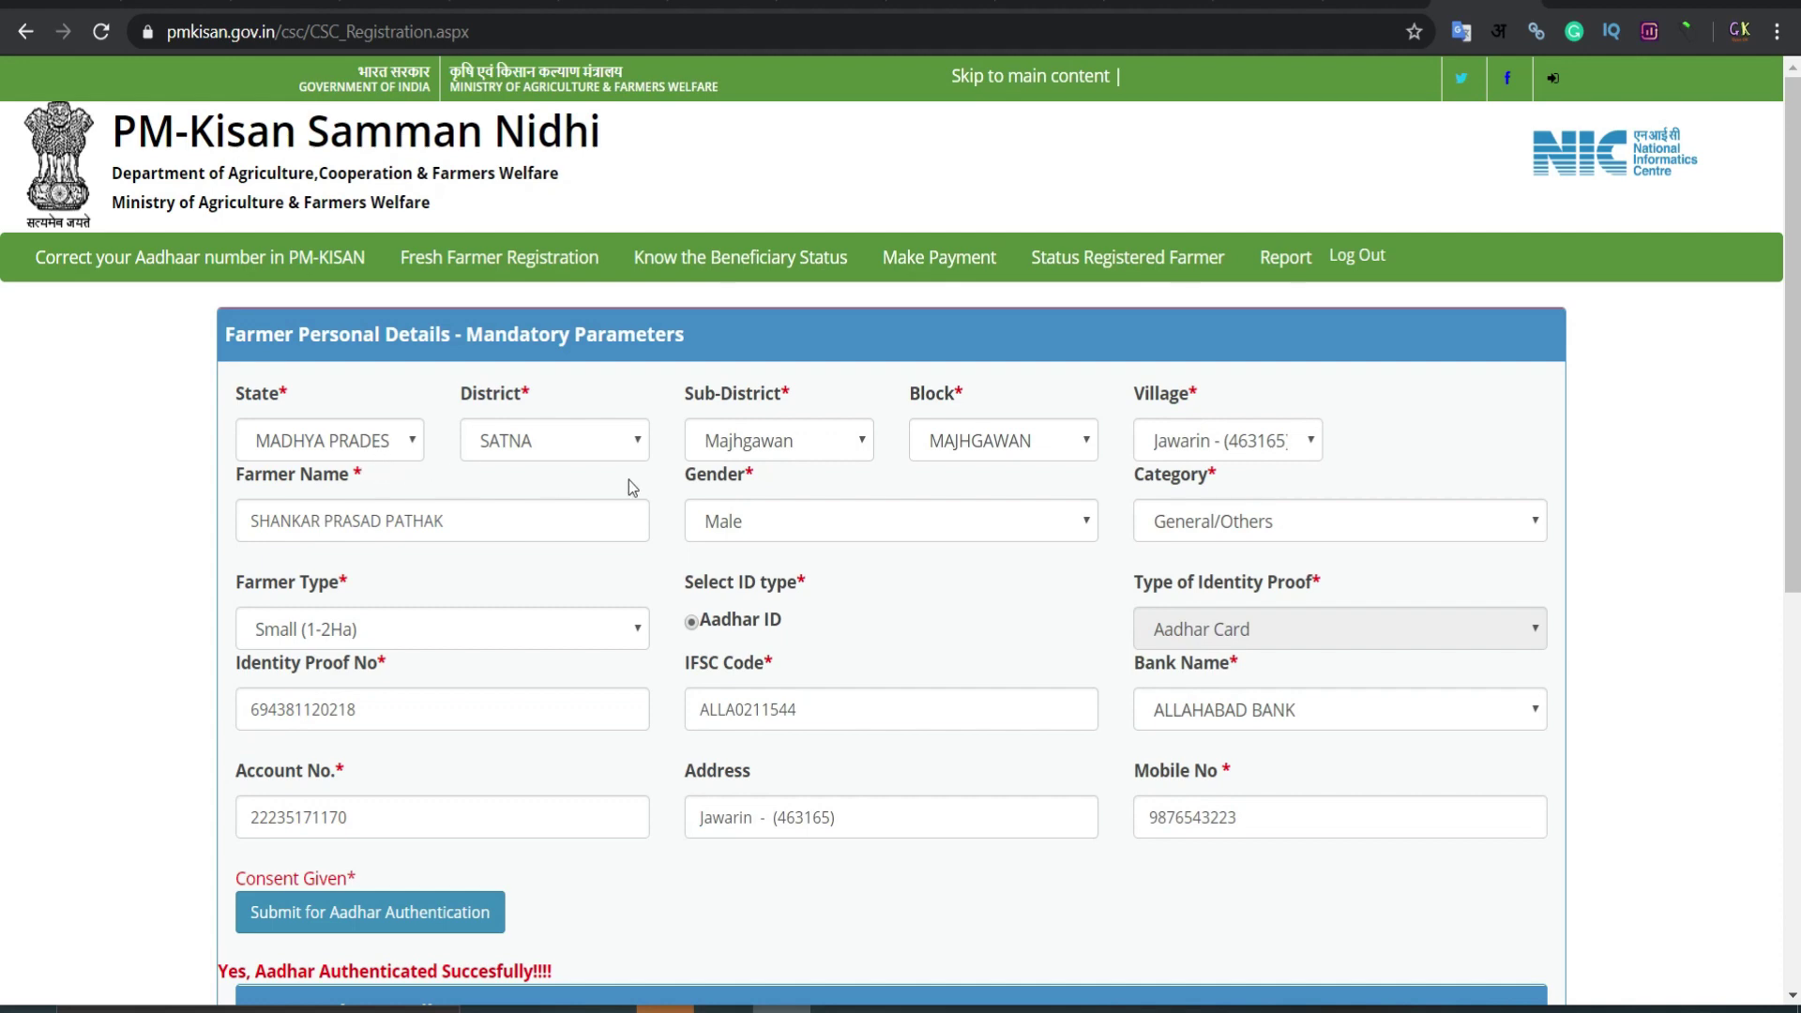
scroll(812, 534, down, 3)
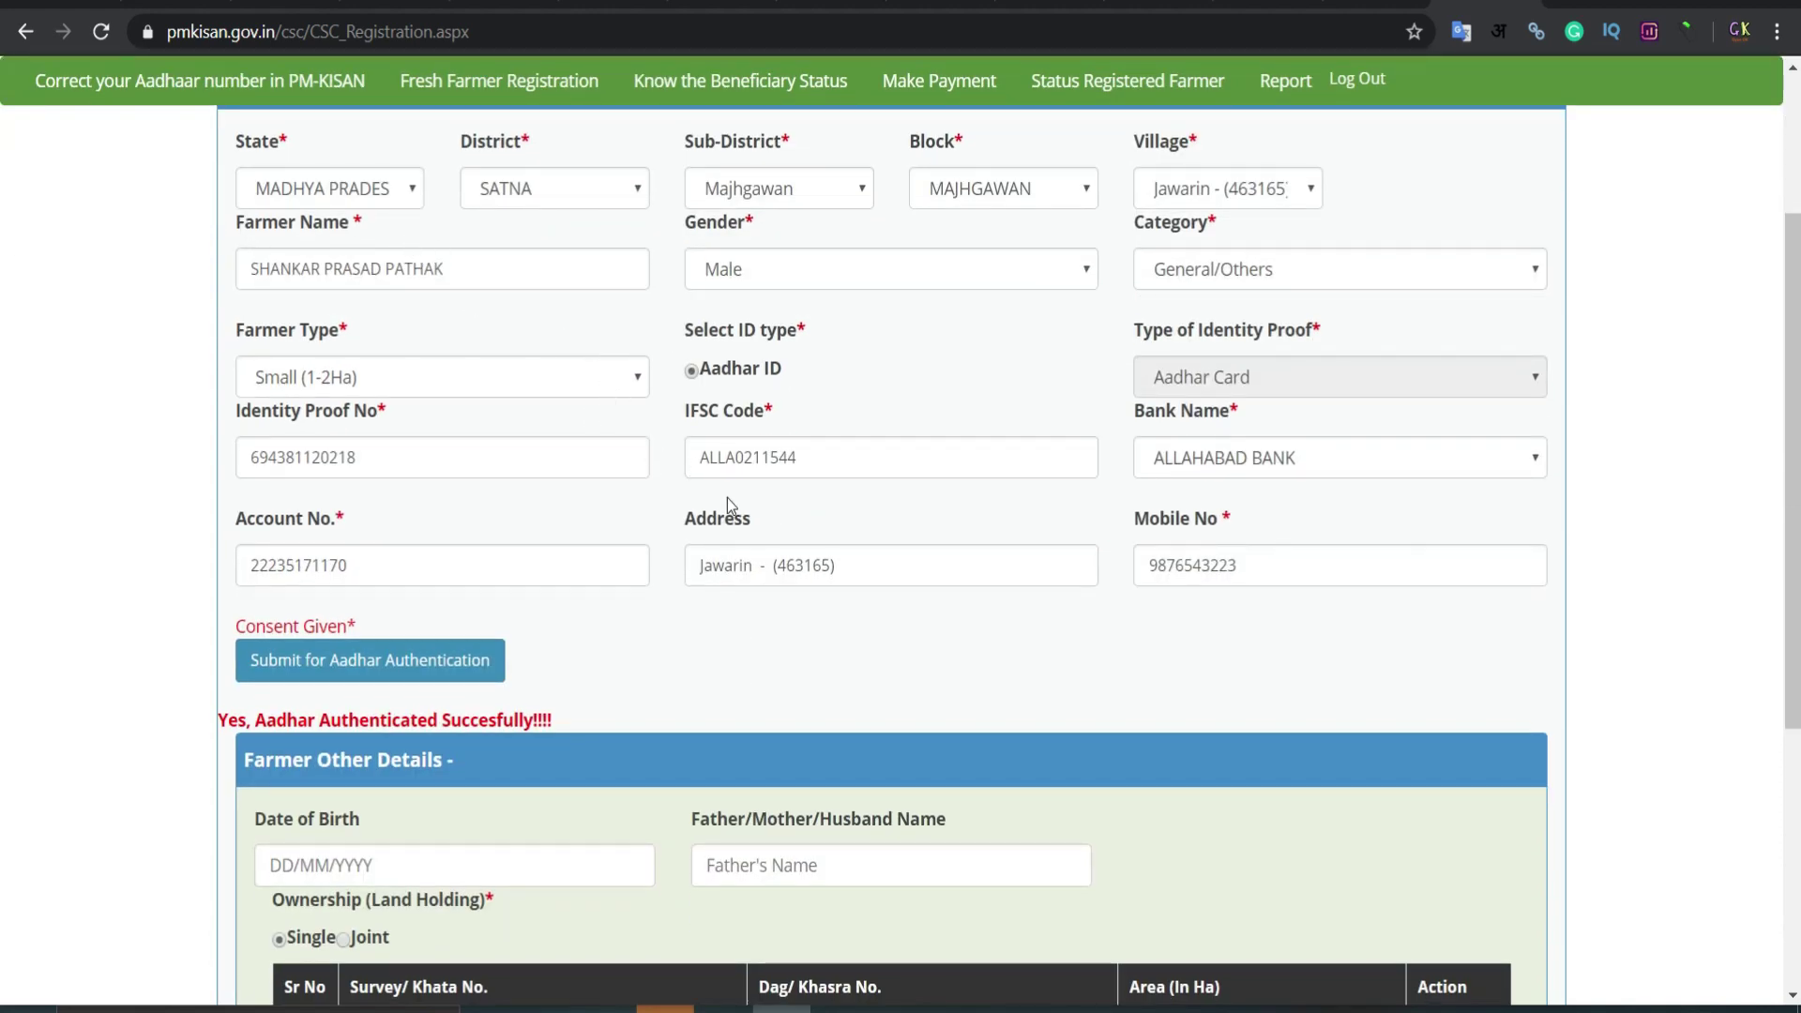
scroll(741, 499, down, 5)
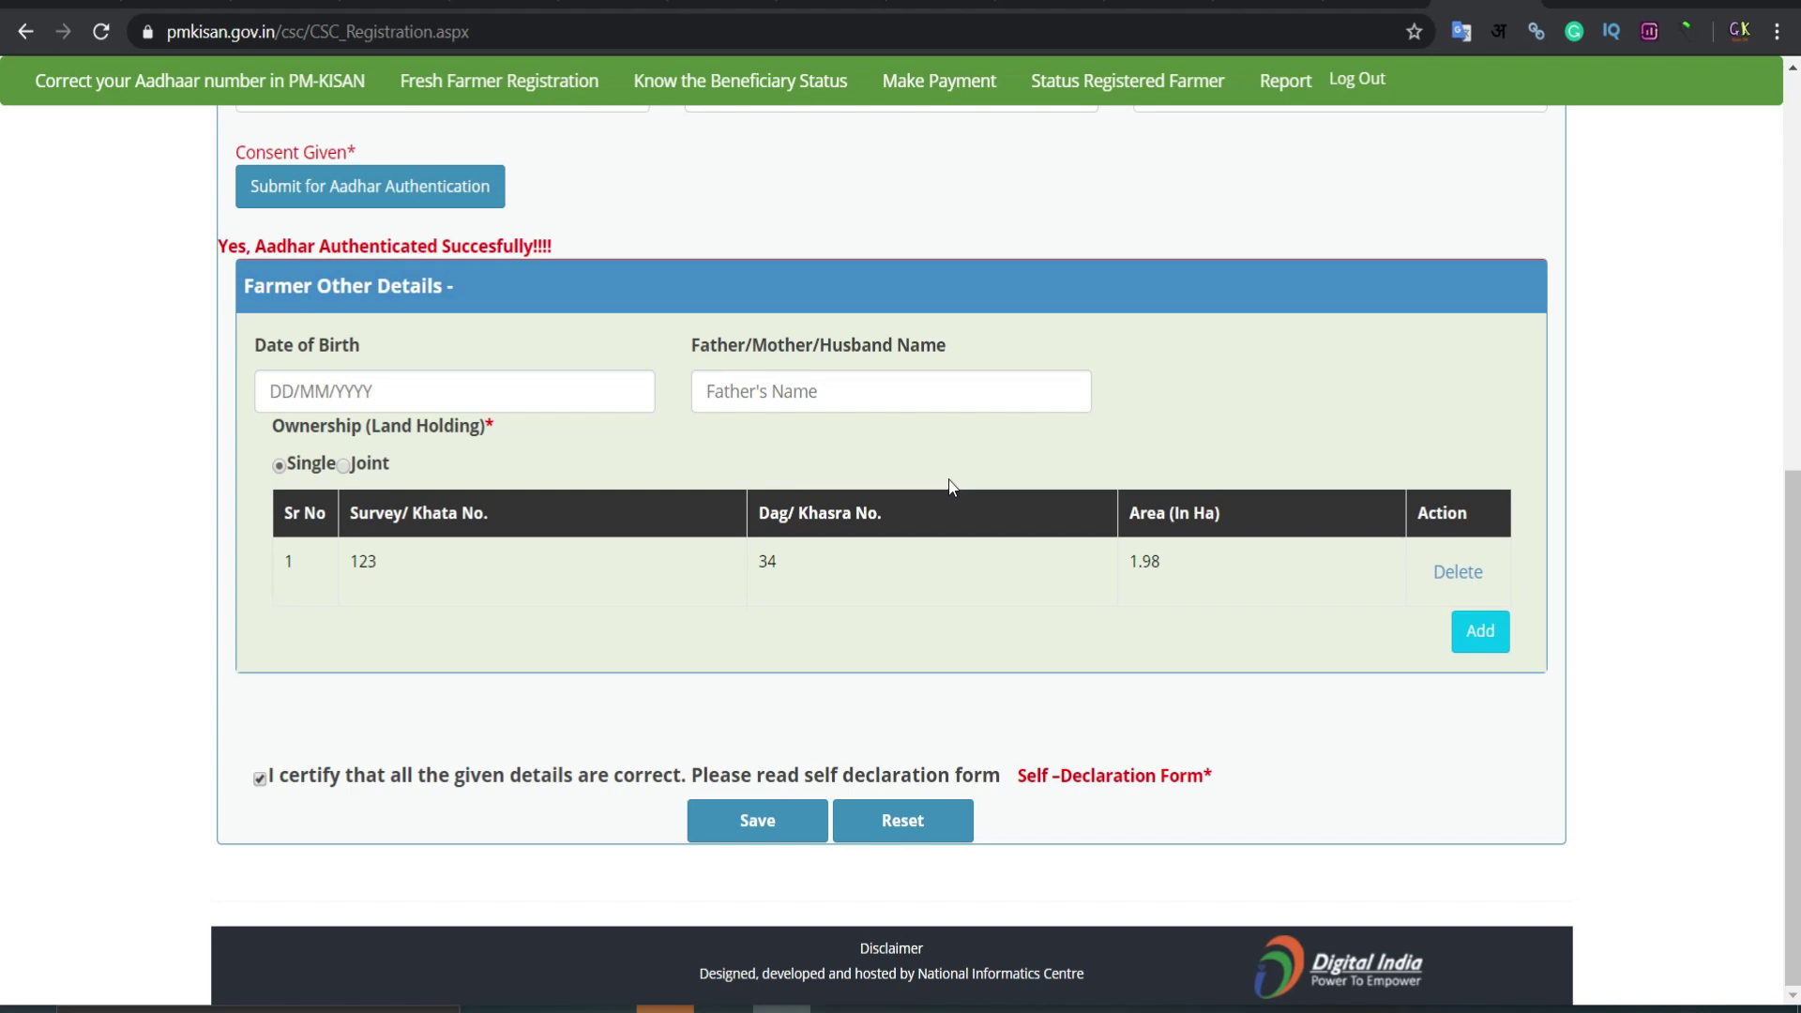
scroll(947, 482, up, 8)
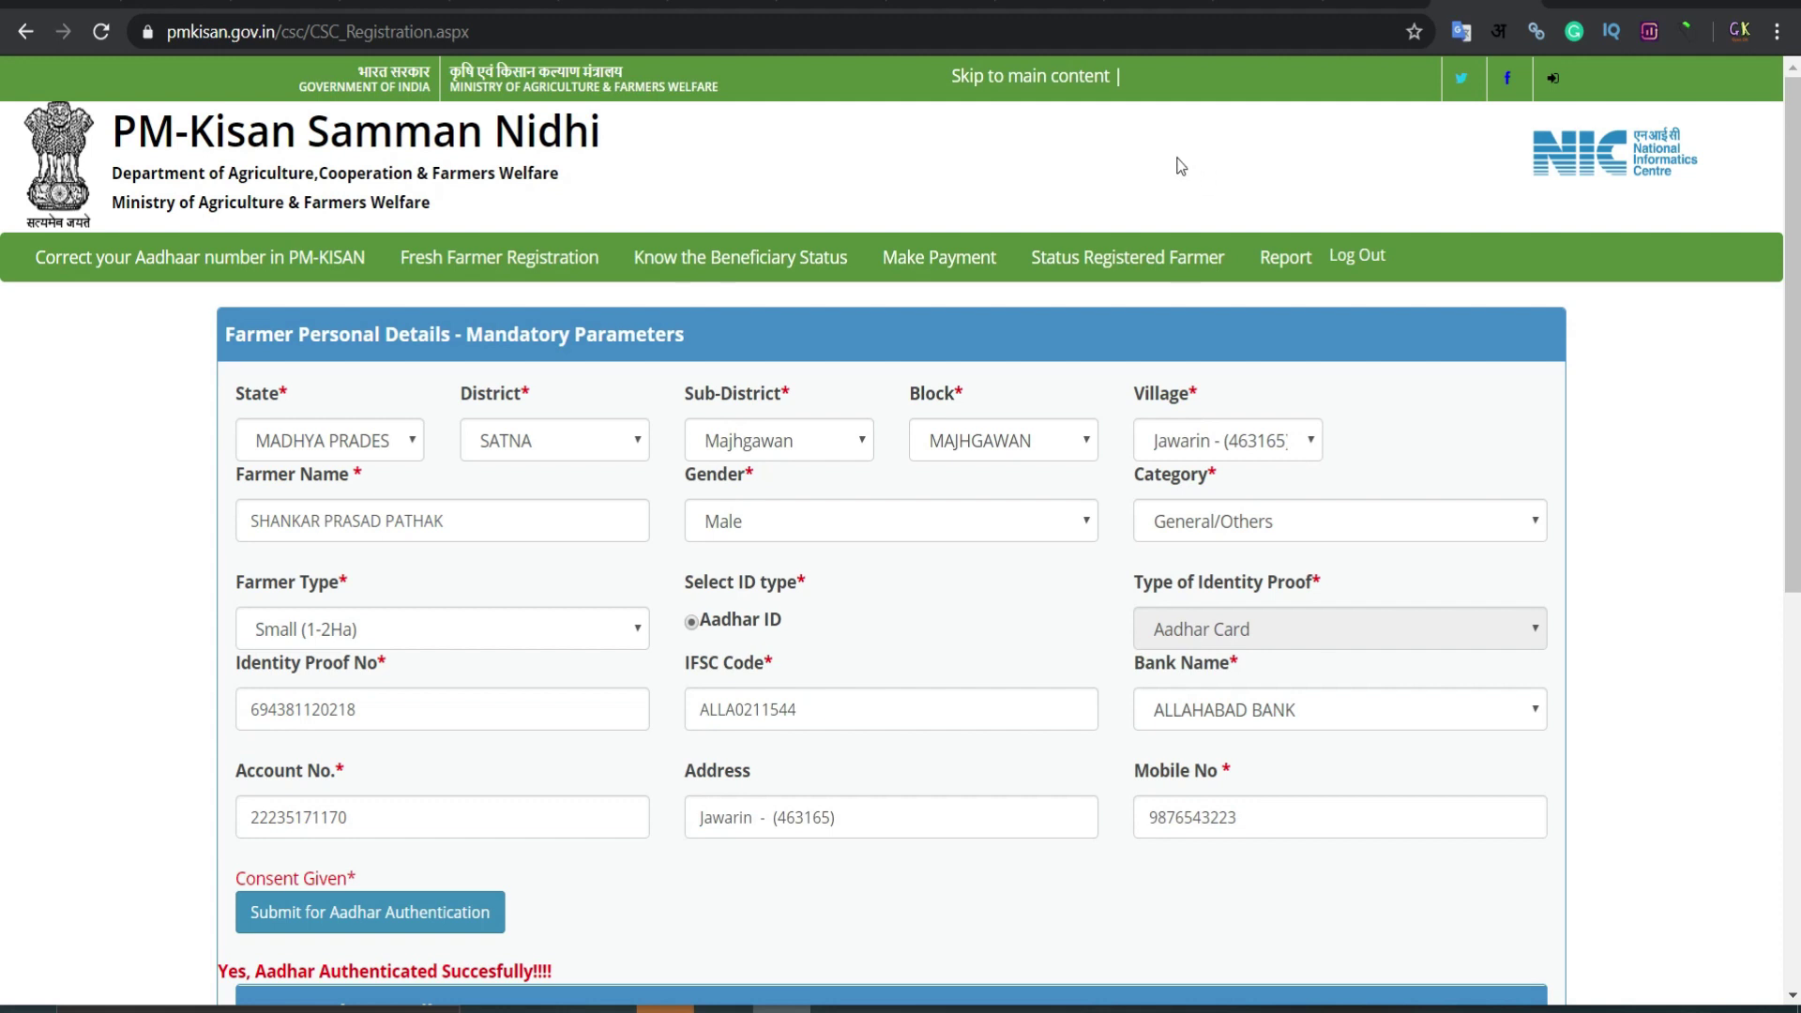
Switch to the PM-Kisan home page and look over its main navigation, including the Farmers Corner entry
click(921, 4)
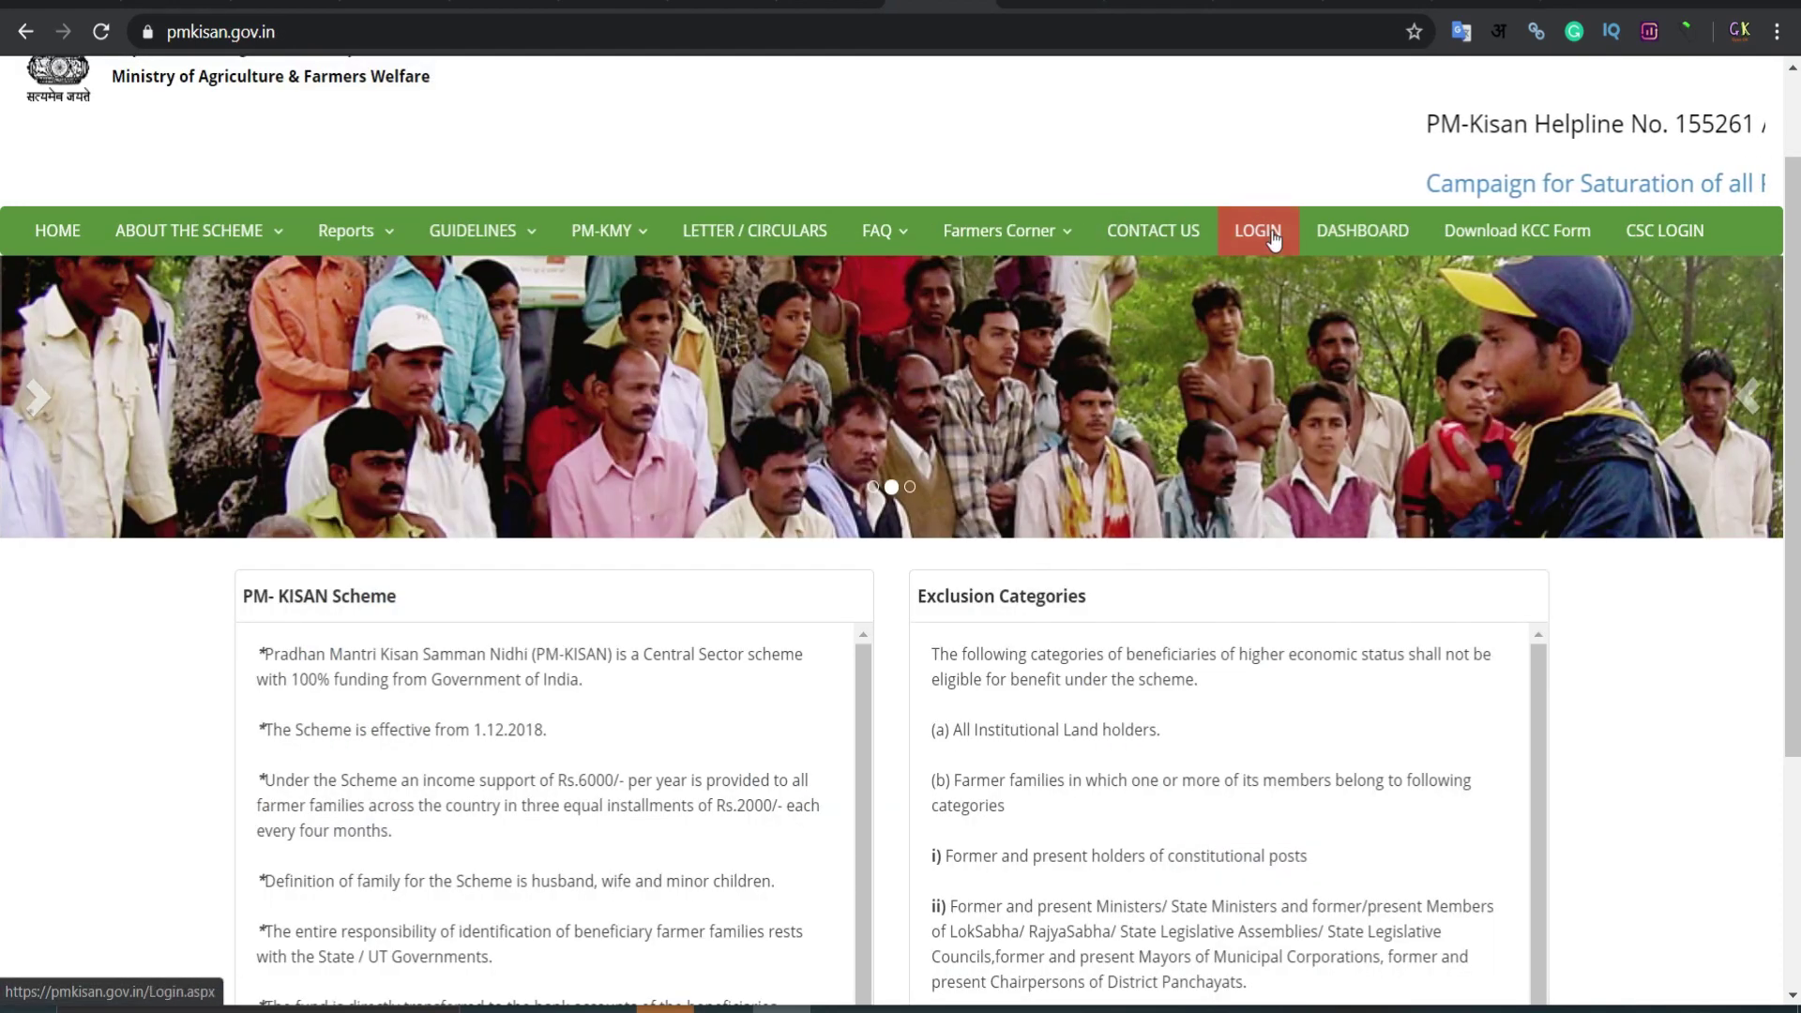
click(1035, 246)
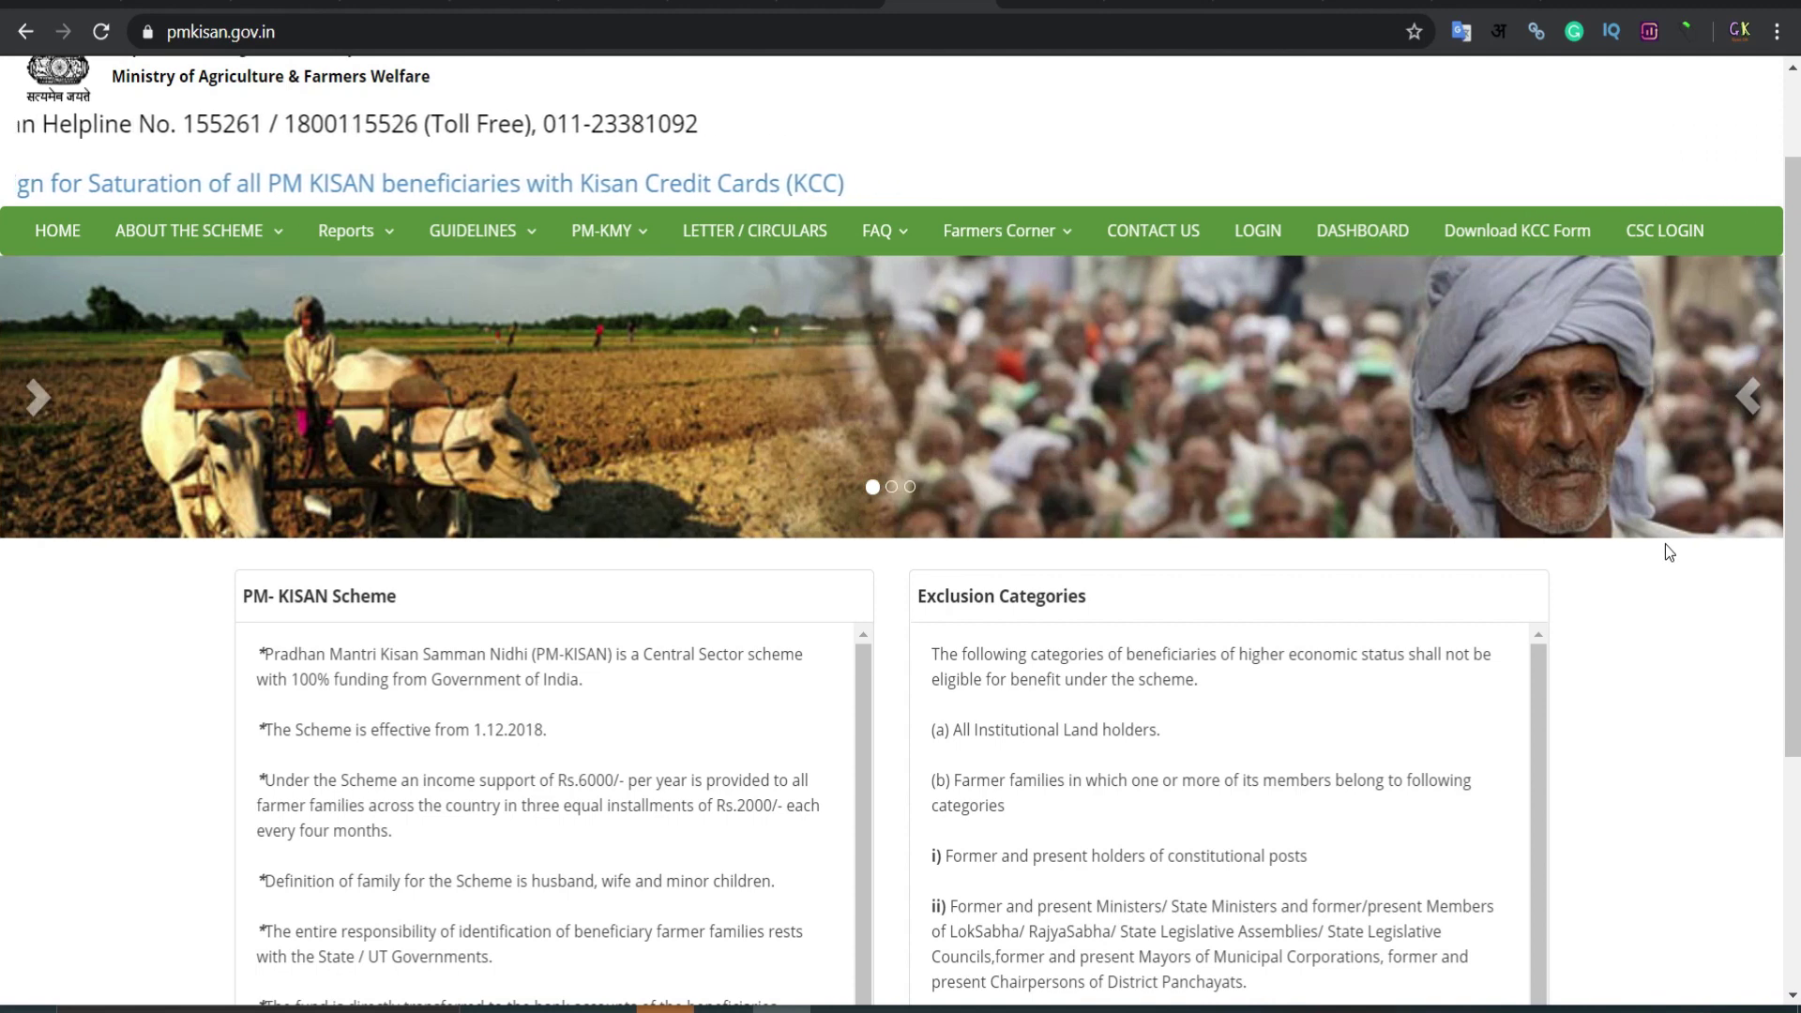
scroll(1695, 611, up, 2)
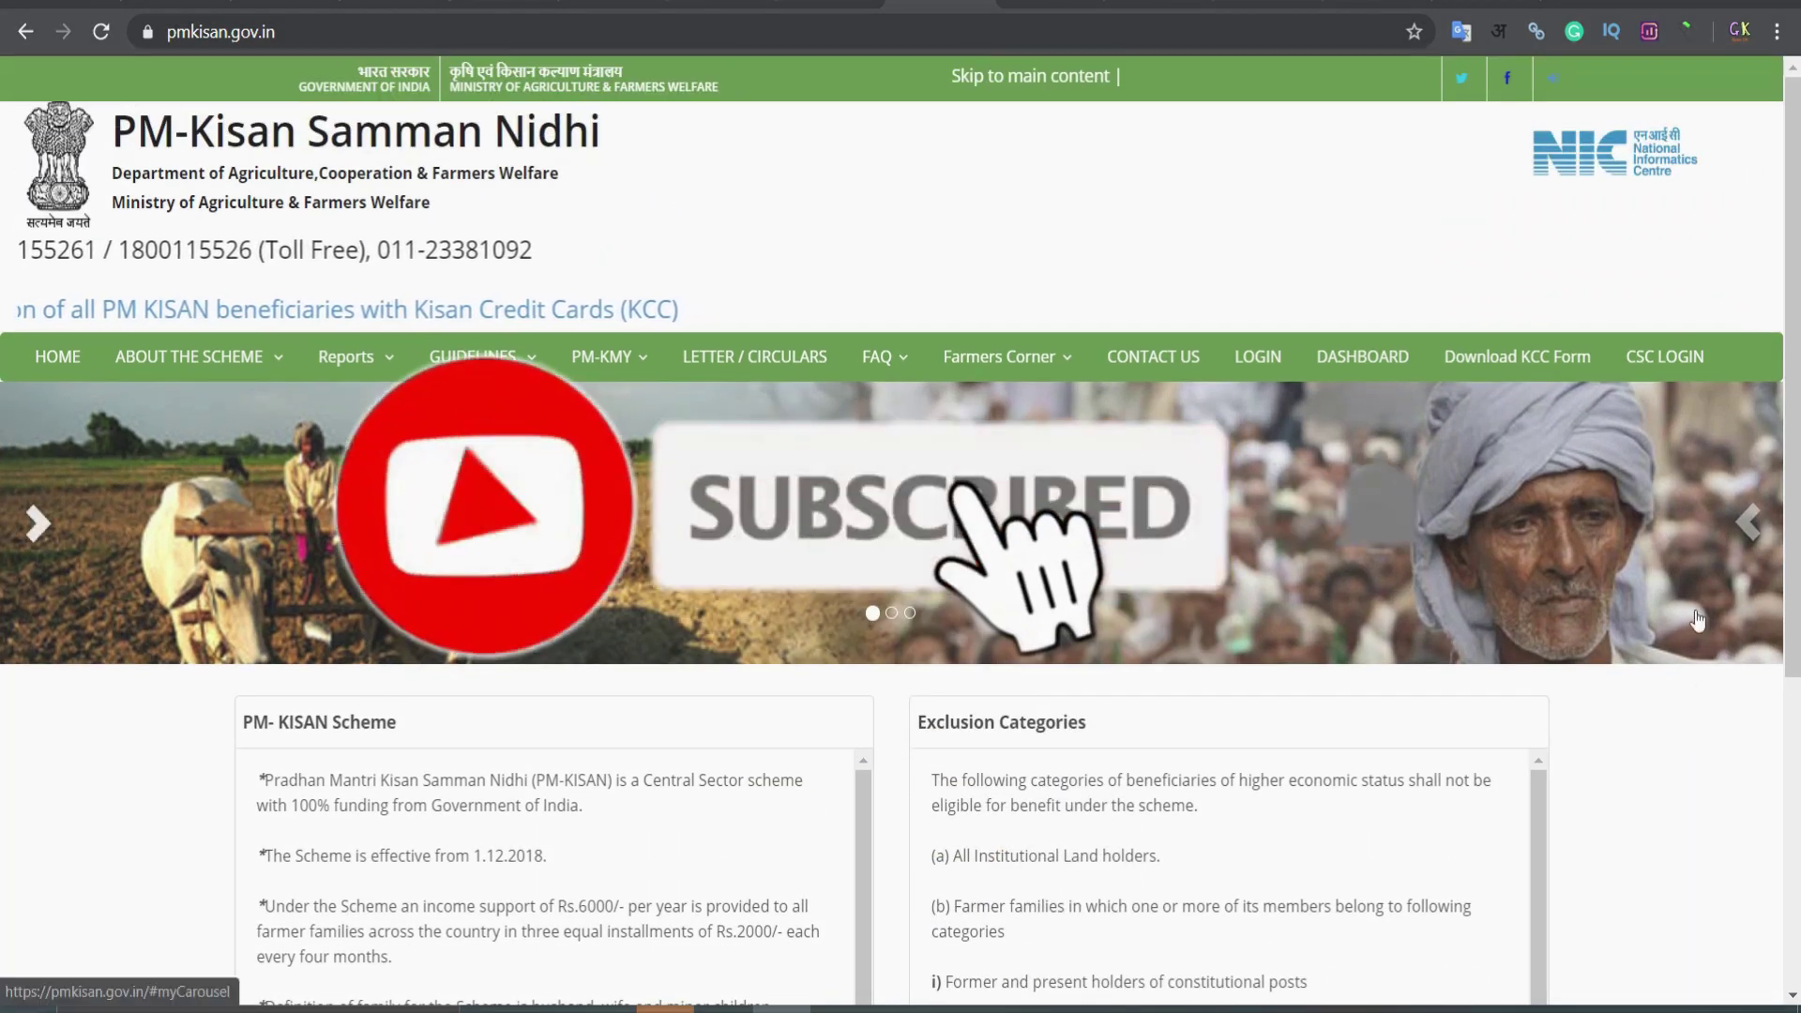